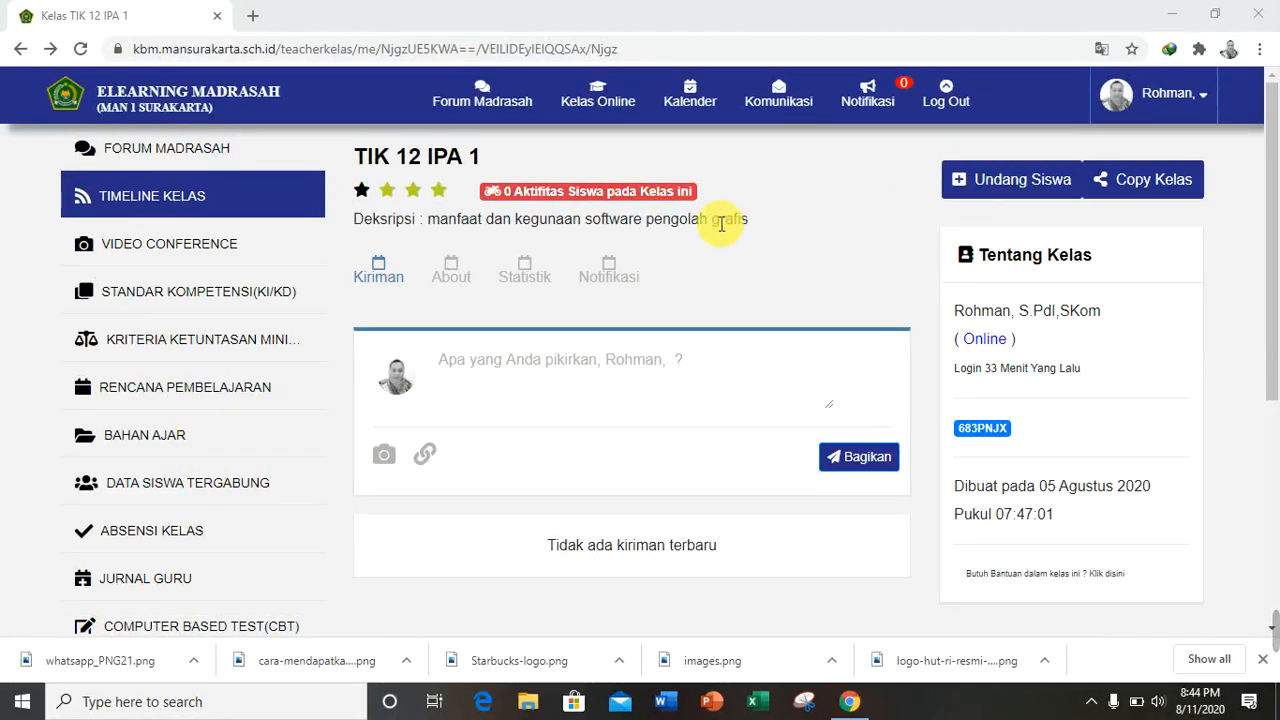
pyautogui.moveTo(1274, 245); pyautogui.dragTo(1274, 338)
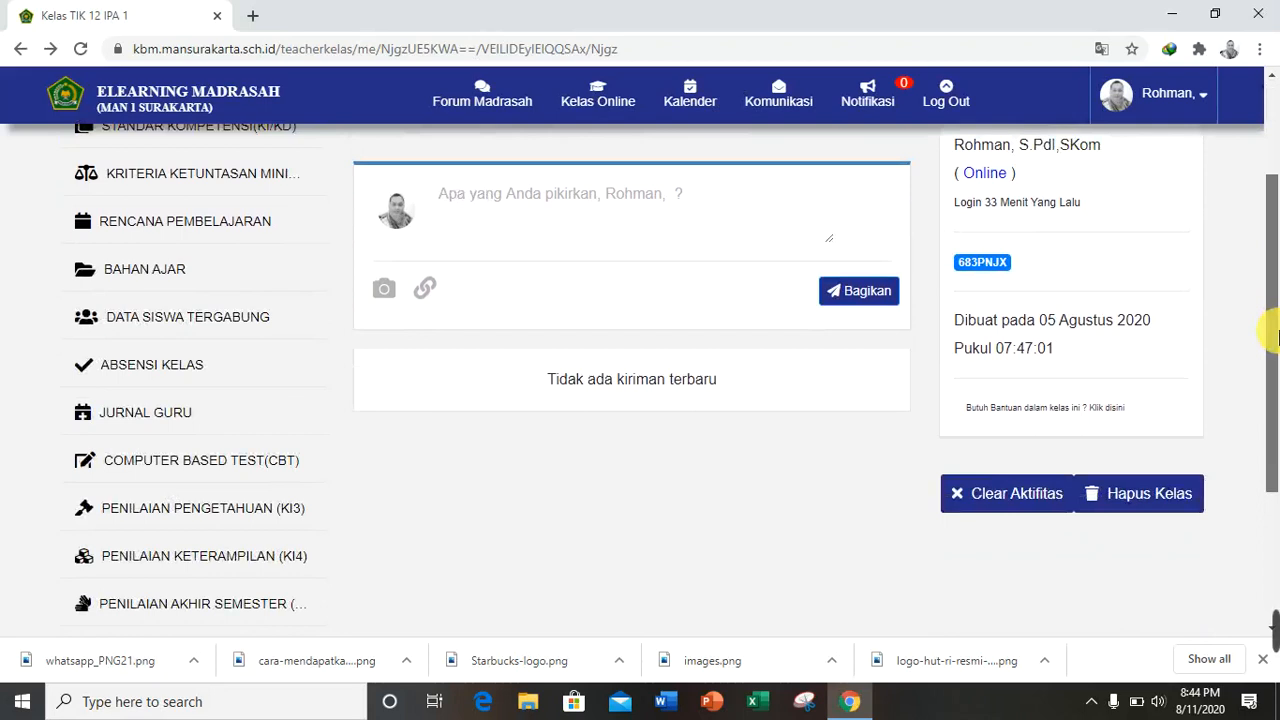
pyautogui.moveTo(1274, 338); pyautogui.dragTo(1266, 417)
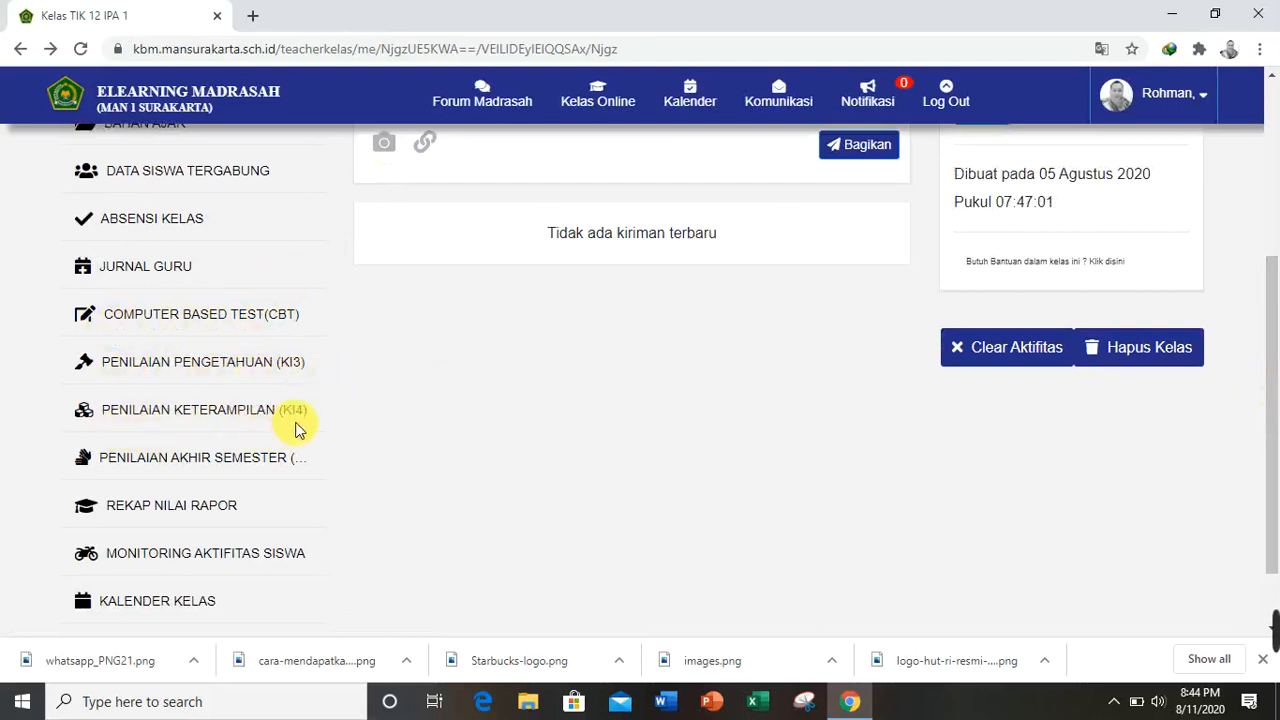
pyautogui.scroll(3, 297, 447)
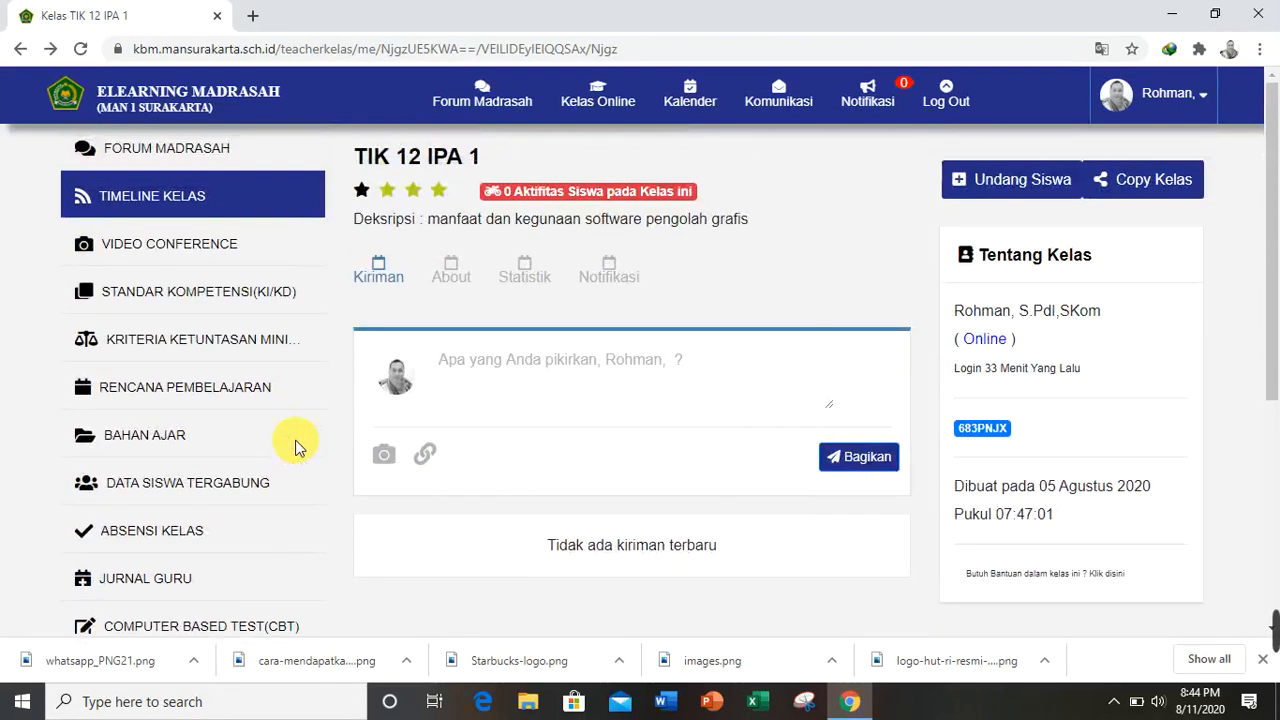
pyautogui.click(588, 105)
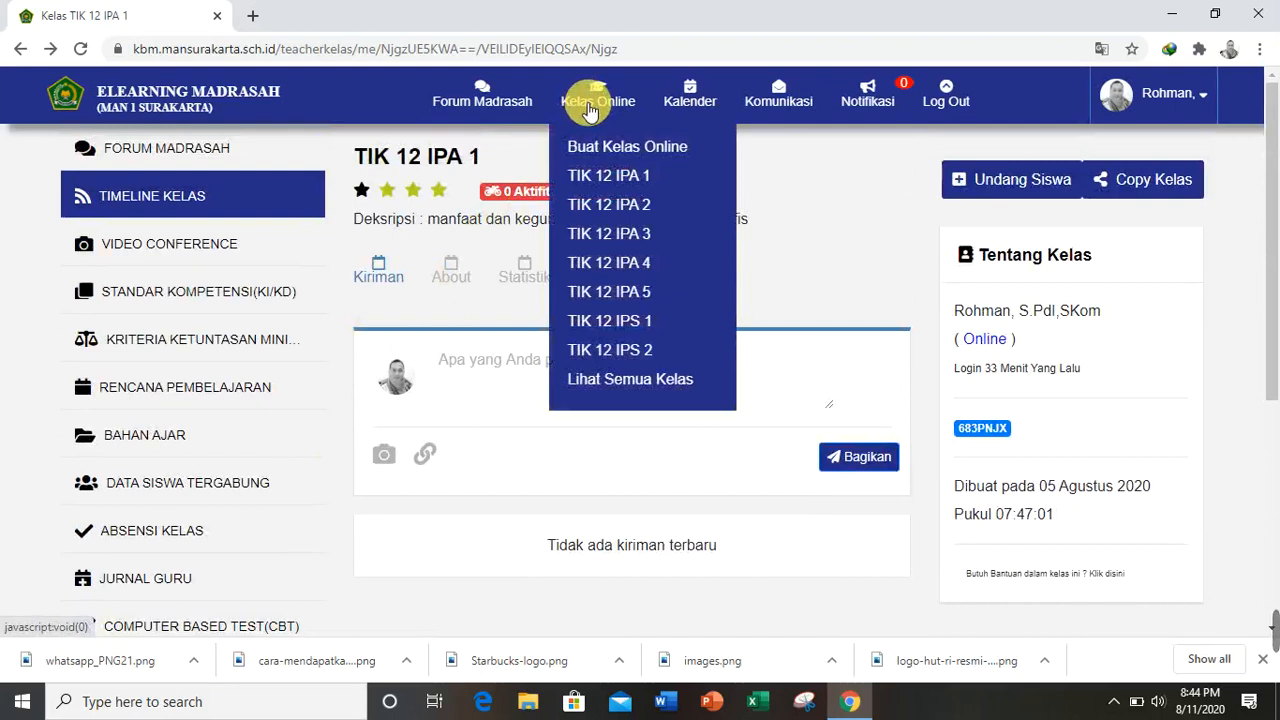
pyautogui.moveTo(588, 96)
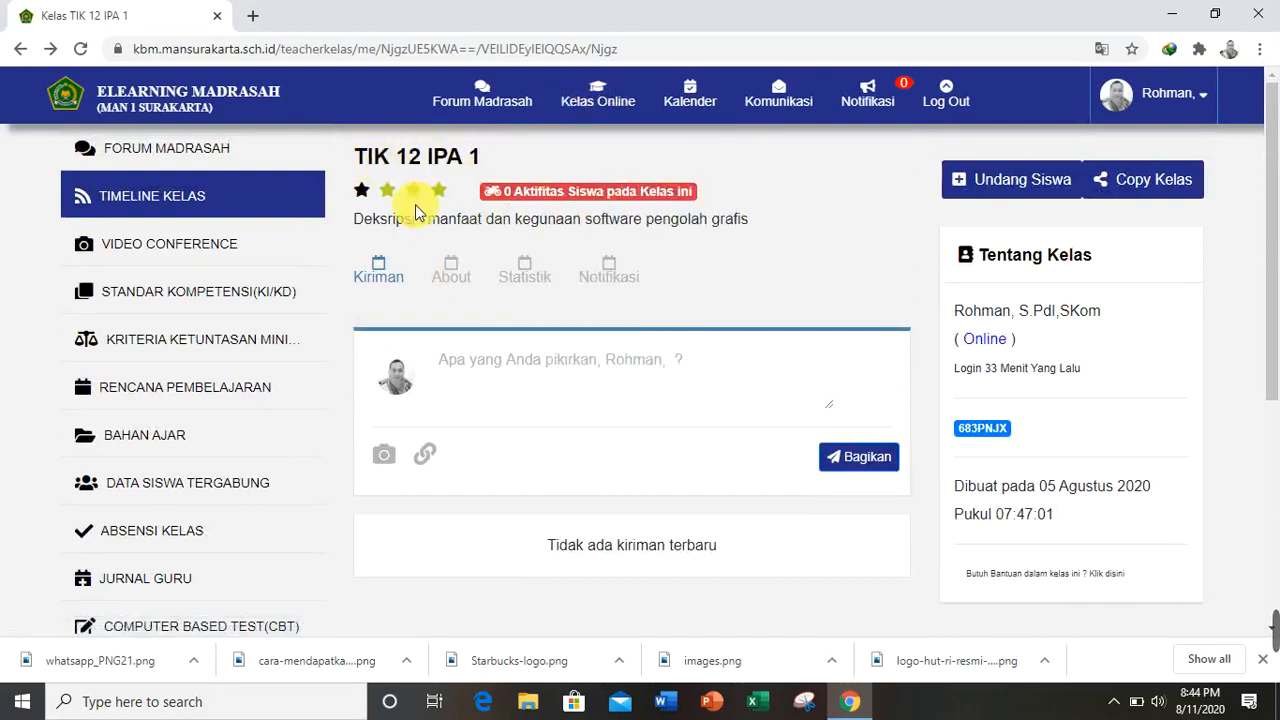
# - Open the class's Computer Based Test (CBT) list and start creating a new CBT exam
pyautogui.scroll(-1, 465, 172)
pyautogui.scroll(-1, 312, 335)
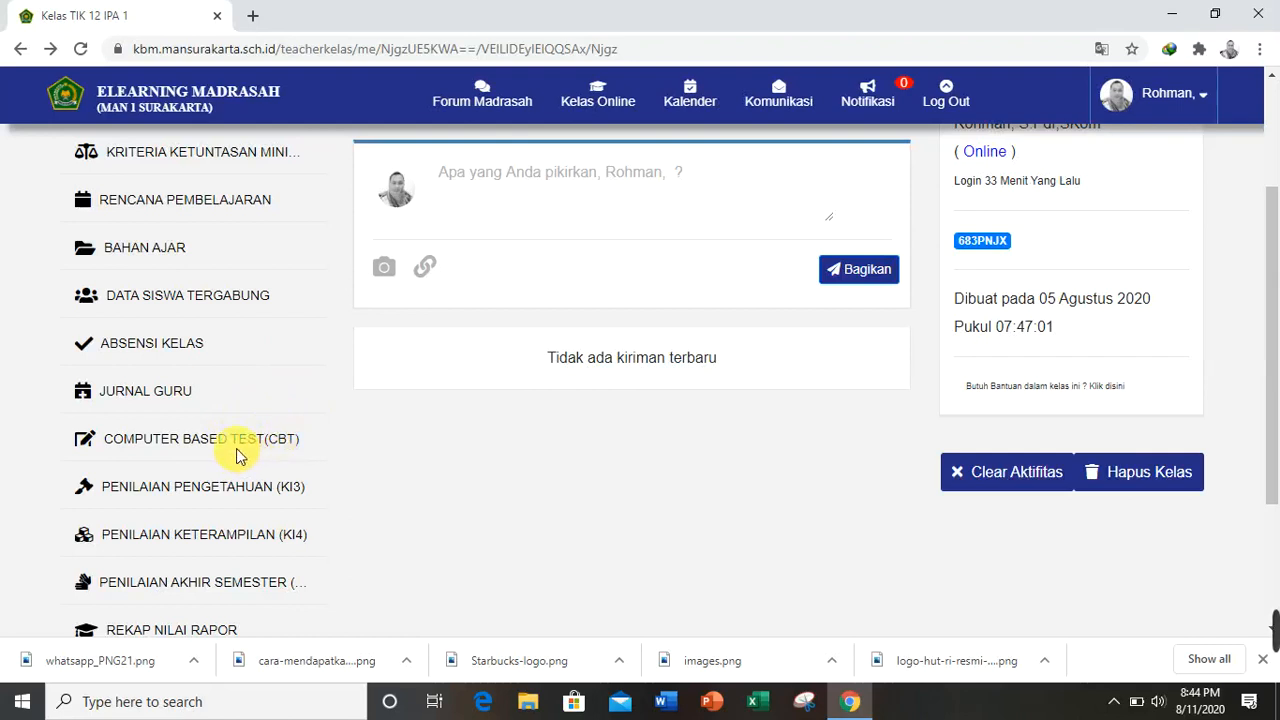
pyautogui.click(170, 446)
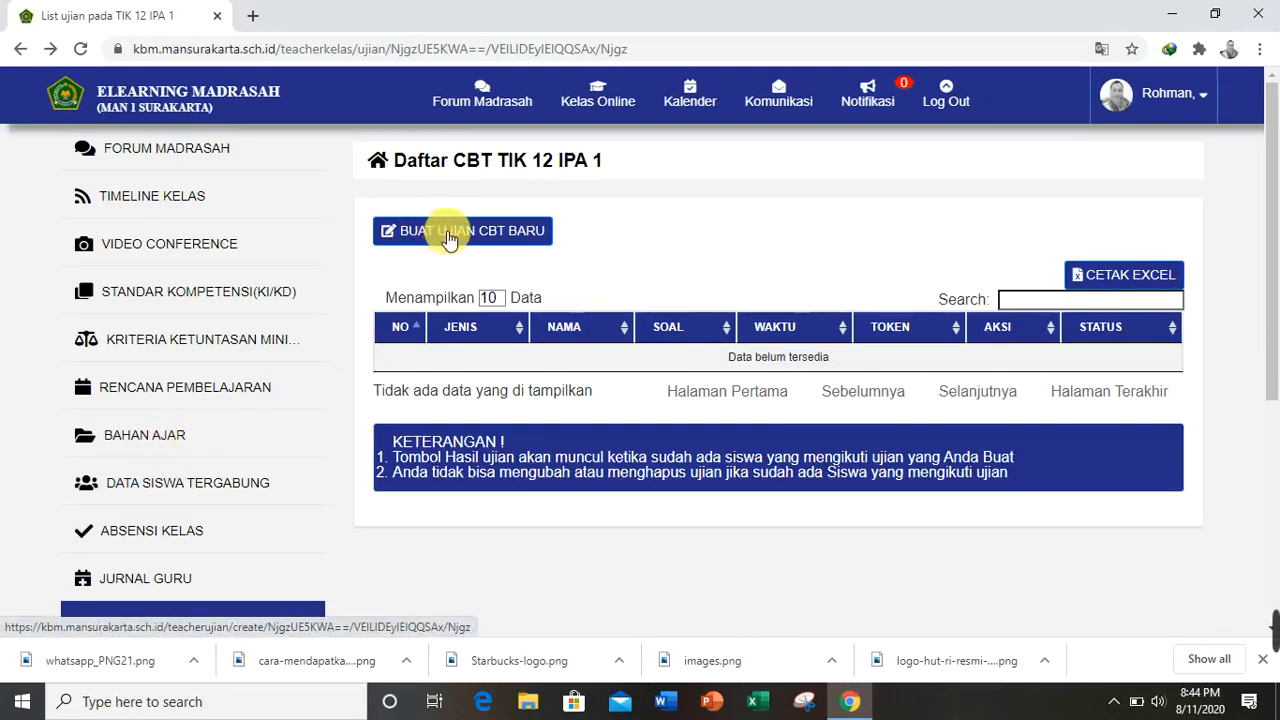
pyautogui.click(500, 236)
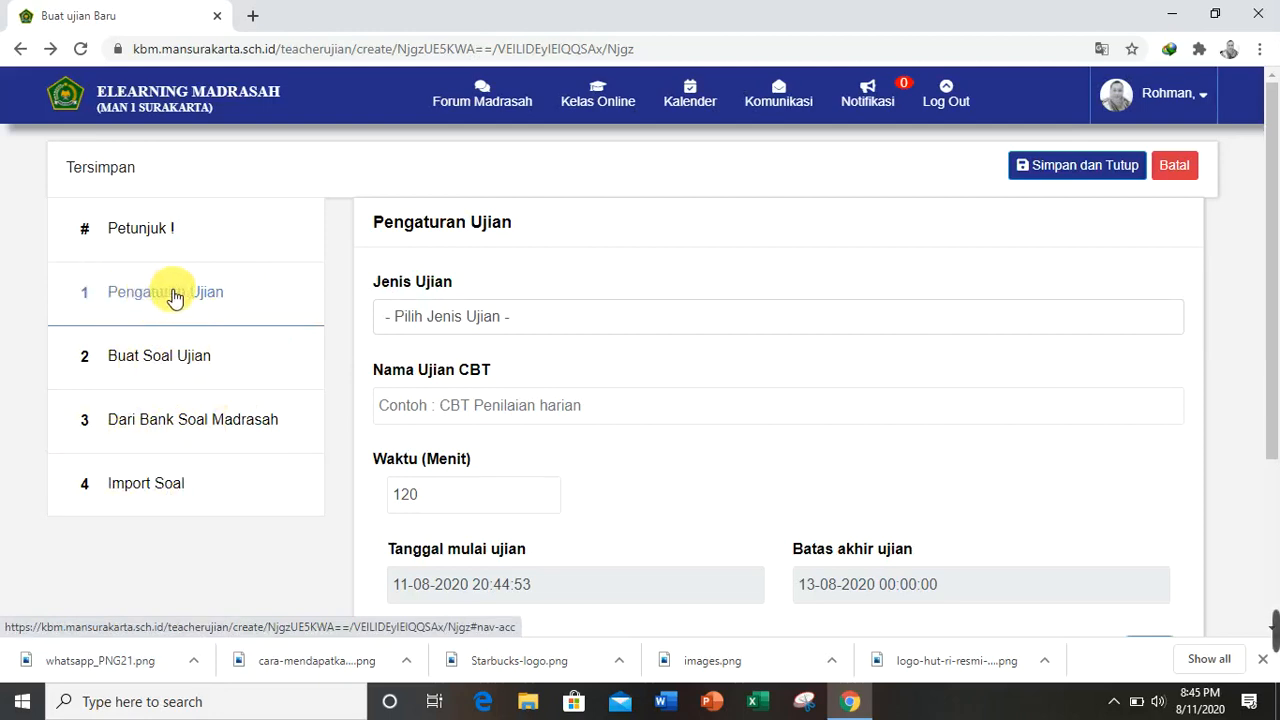
# - Set the exam type to Penilaian Harian and the basic competency to 3.1 Menjelaskan pengertian grafis berbasis vector dan grafis berbasis bitmap
pyautogui.click(478, 329)
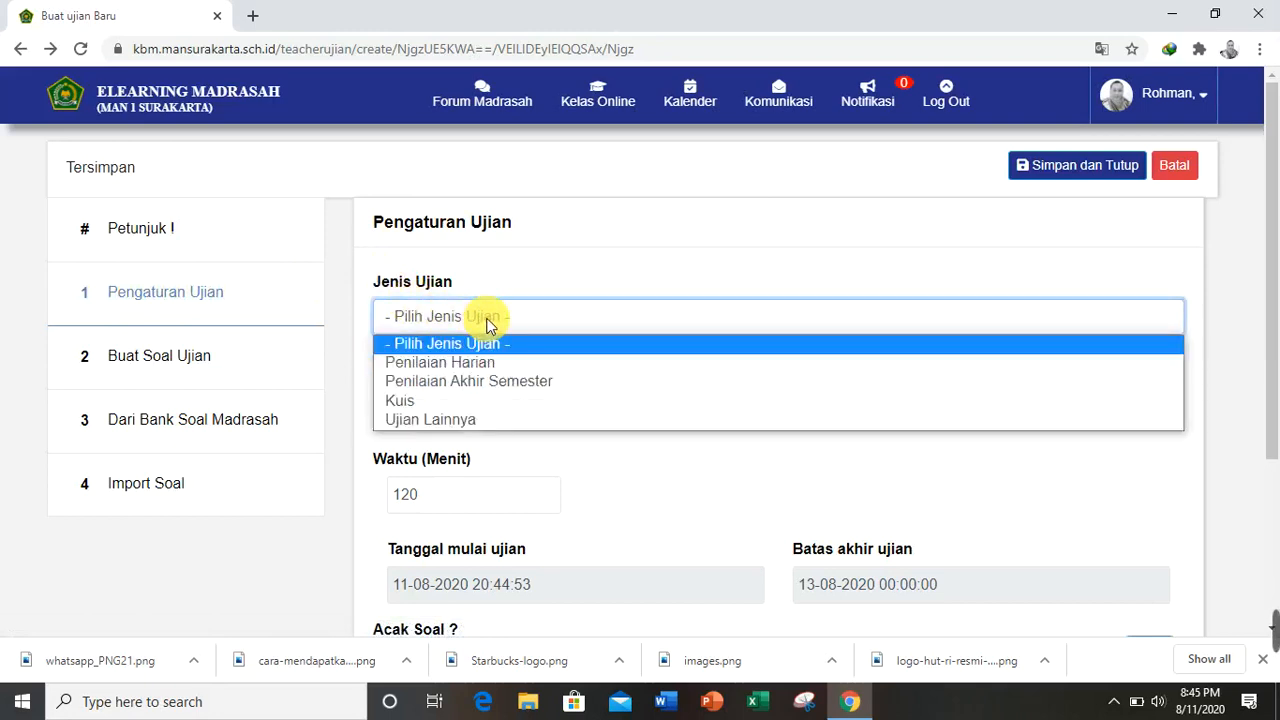
pyautogui.click(467, 365)
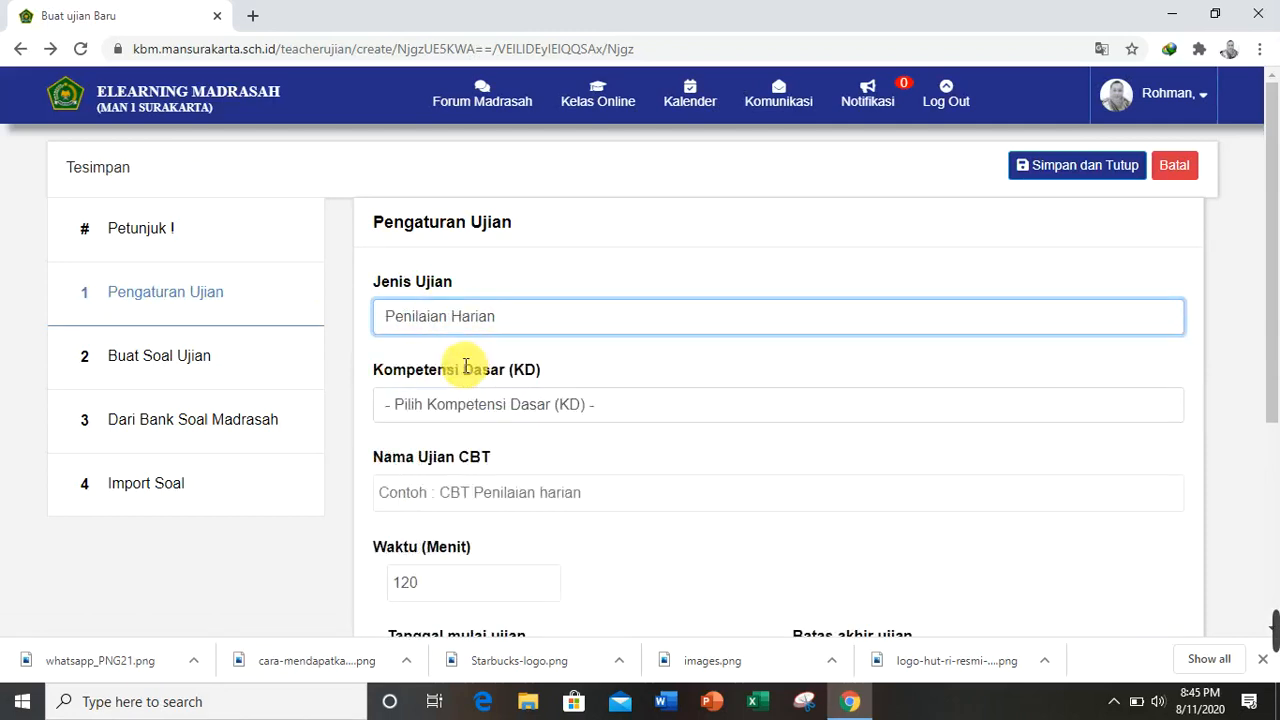
pyautogui.scroll(-1, 440, 397)
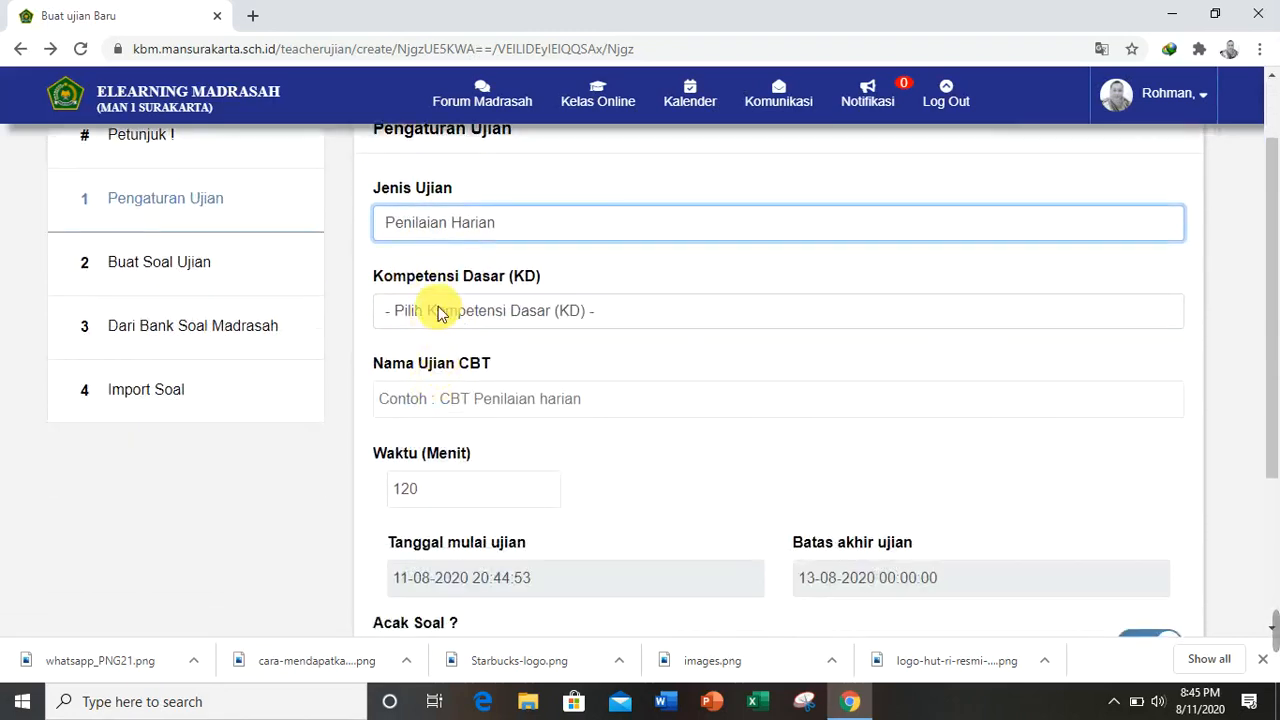
pyautogui.click(518, 316)
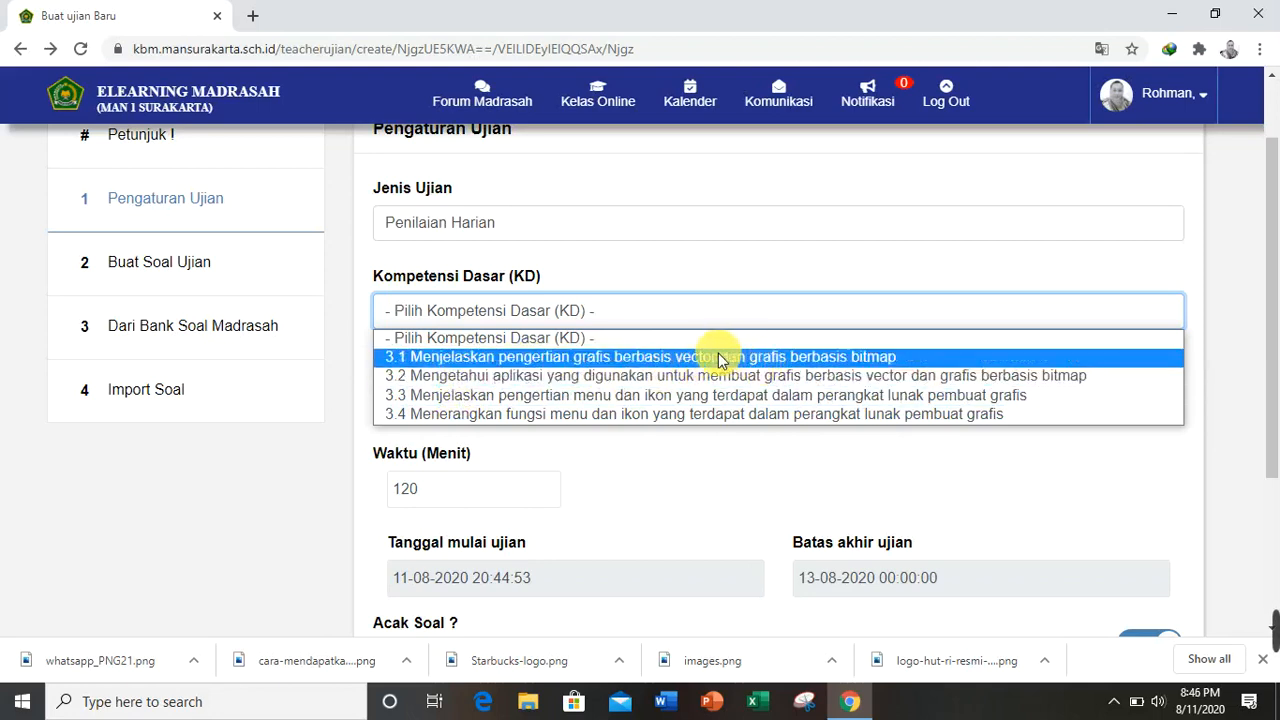
pyautogui.click(662, 362)
# - Enter "Penilaian Harian" as the CBT exam name
pyautogui.scroll(-1, 500, 420)
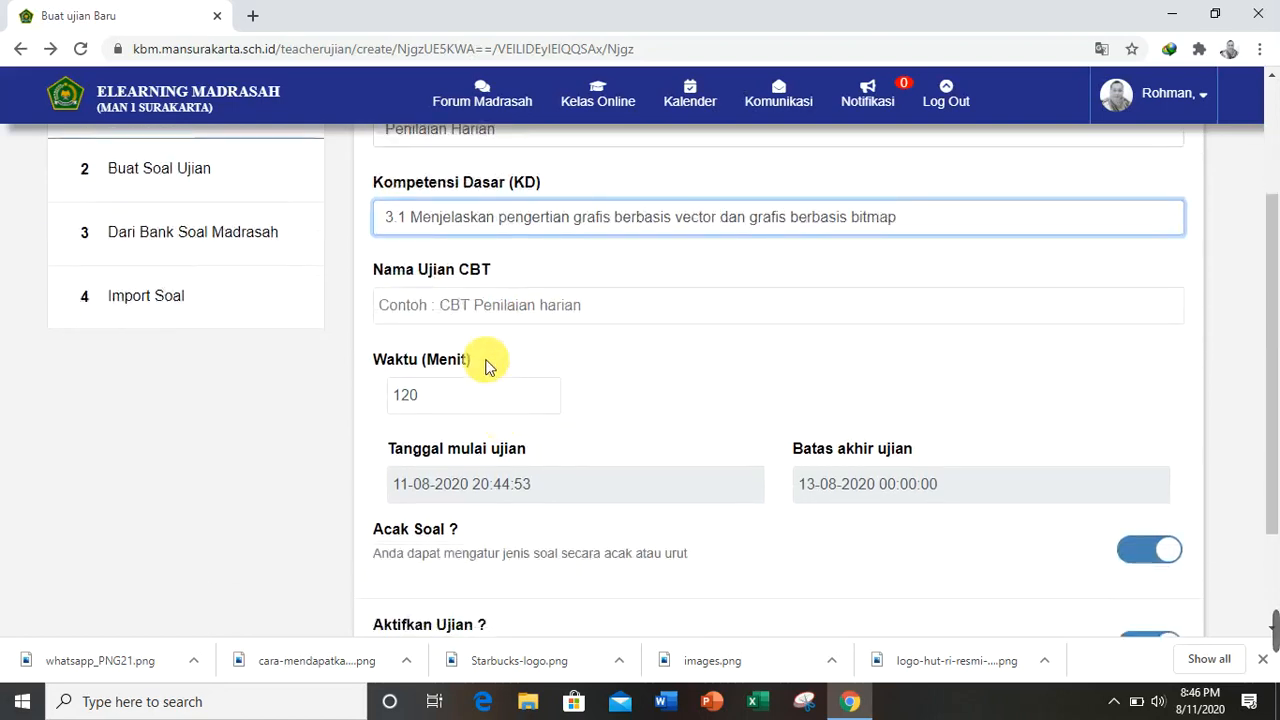
pyautogui.click(463, 303)
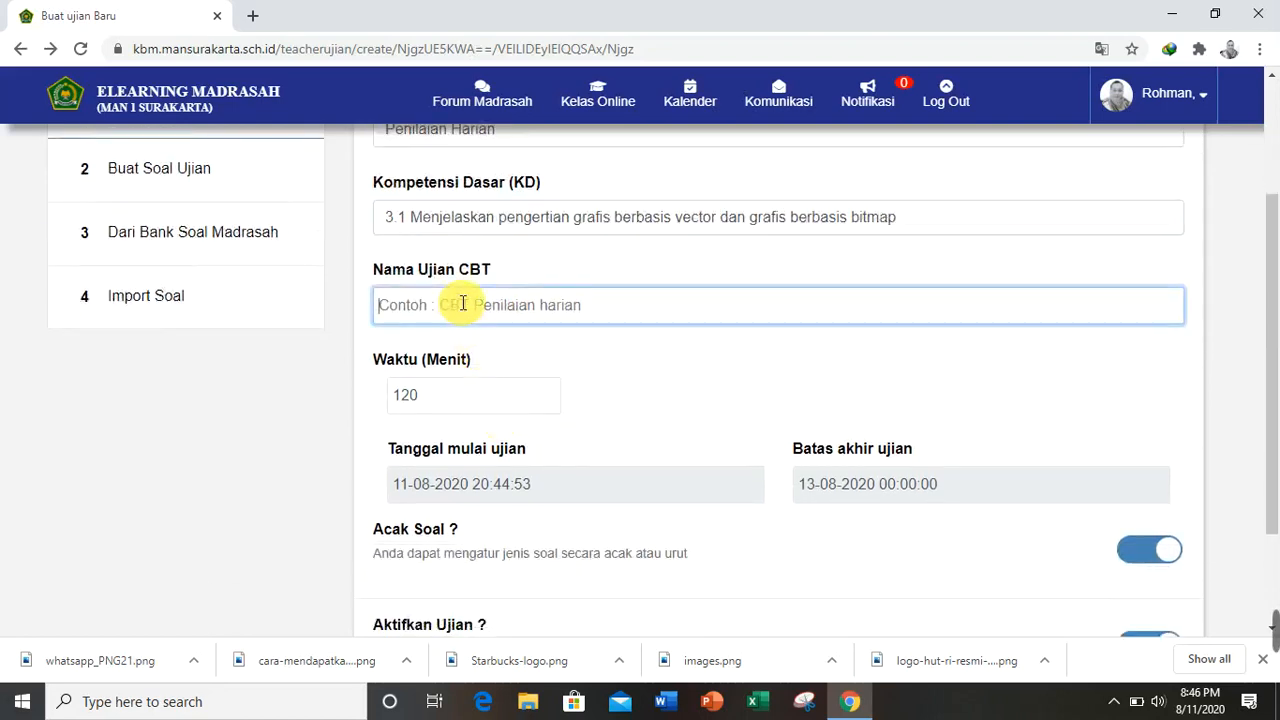
pyautogui.write('pe')
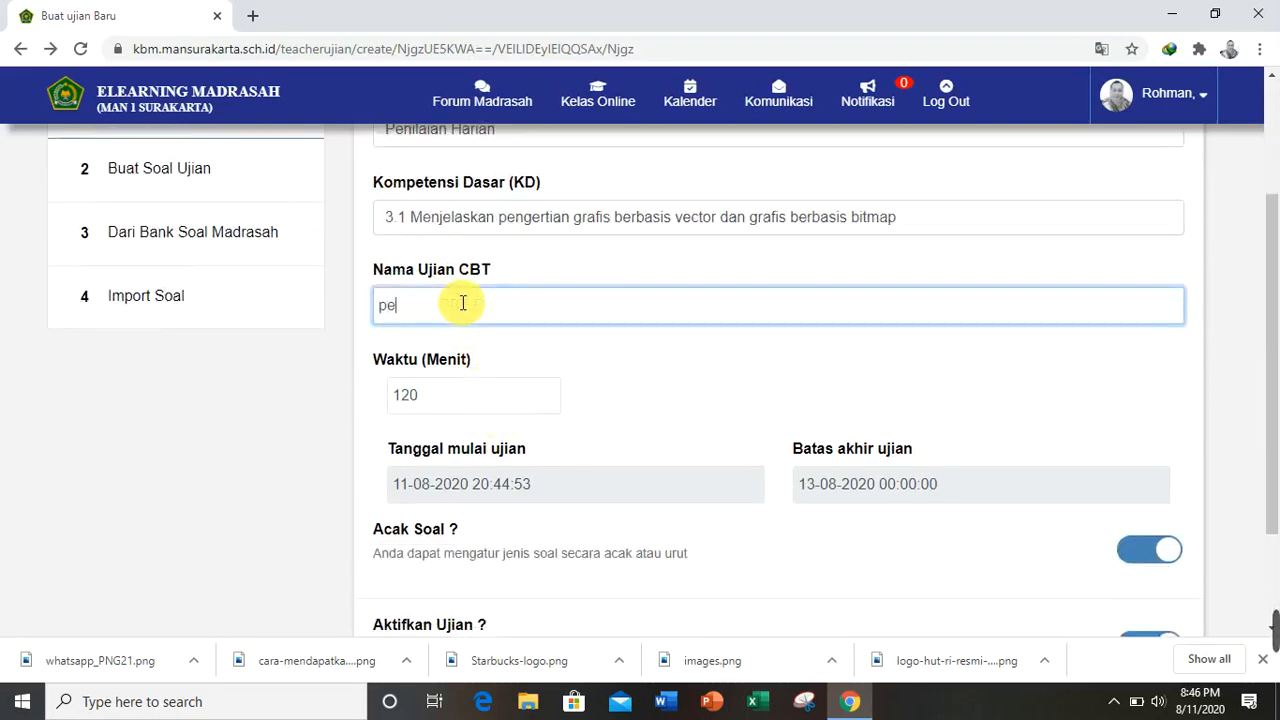
pyautogui.press('BackSpace')
pyautogui.press('BackSpace')
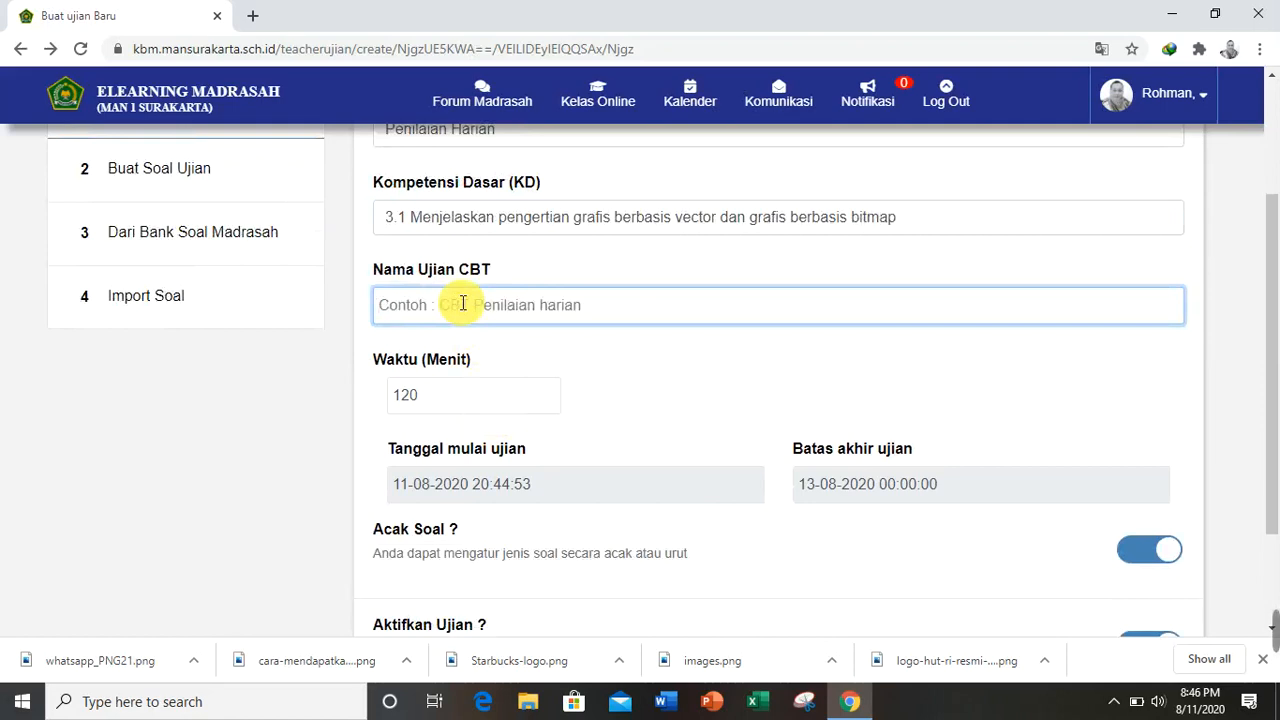
pyautogui.write('Peni')
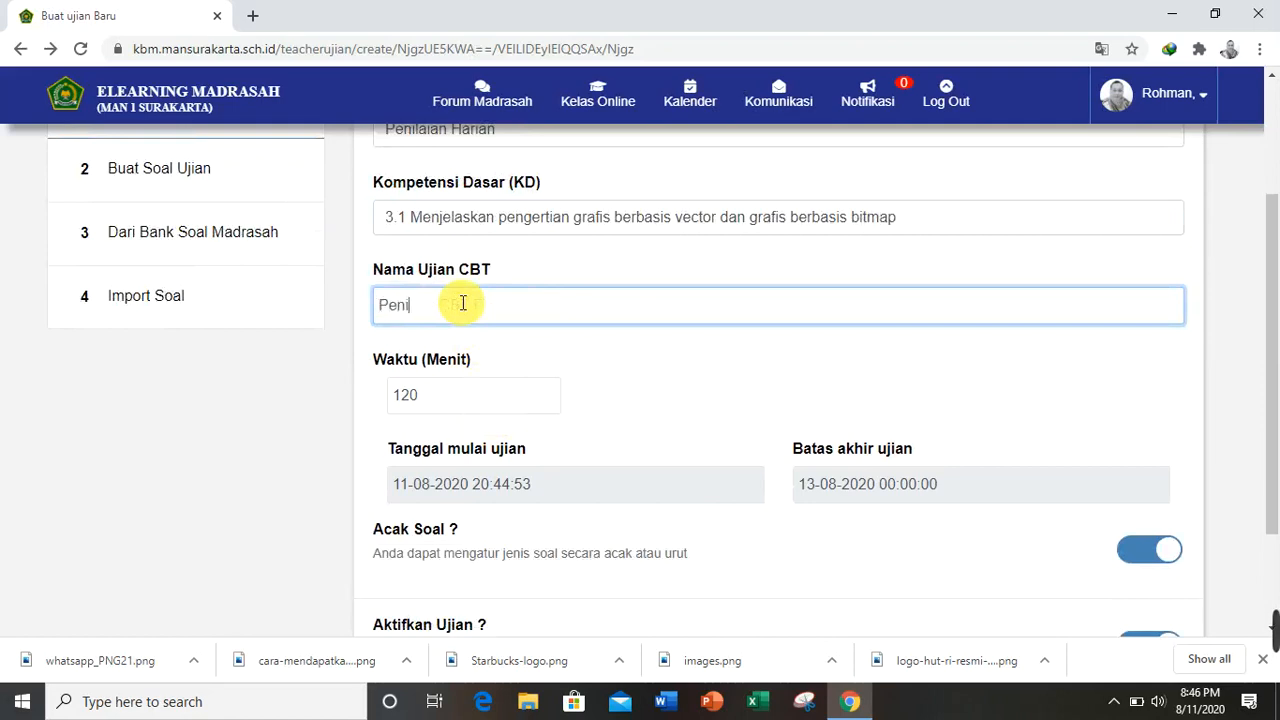
pyautogui.write('laian Harian')
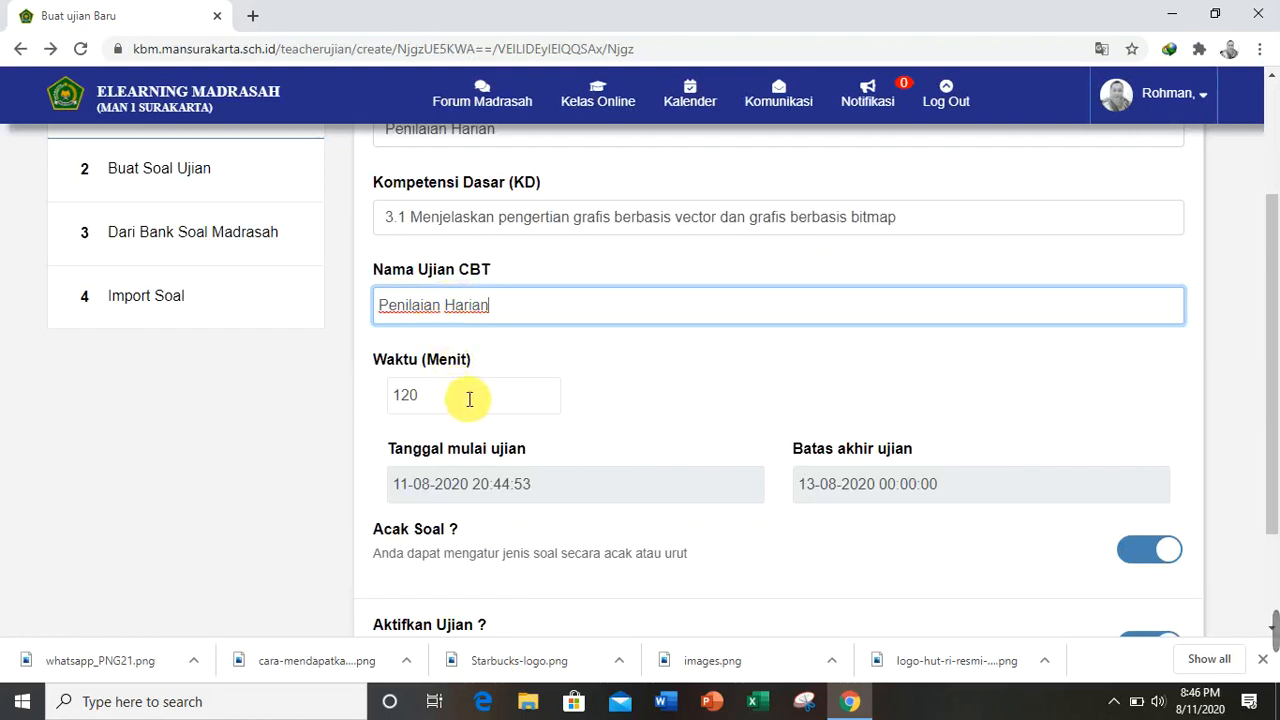
# - Set the exam duration to 60 minutes
pyautogui.moveTo(469, 399); pyautogui.dragTo(389, 405)
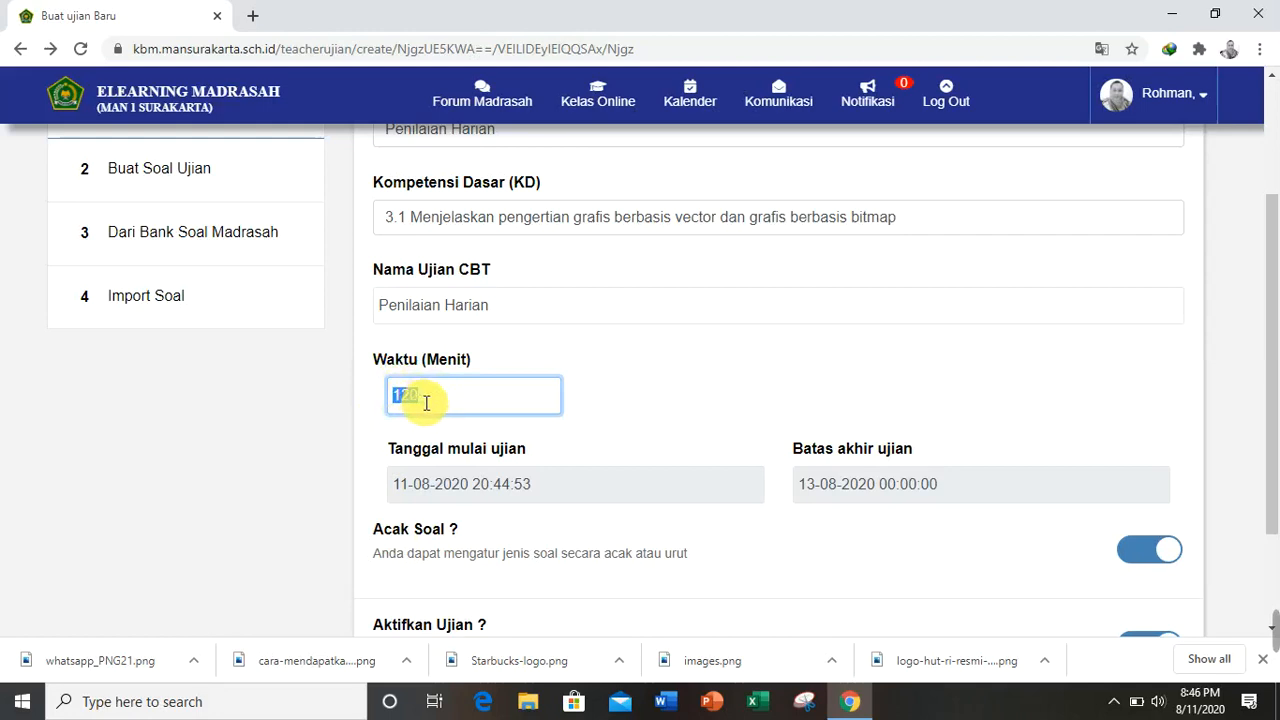
pyautogui.scroll(-1, 428, 402)
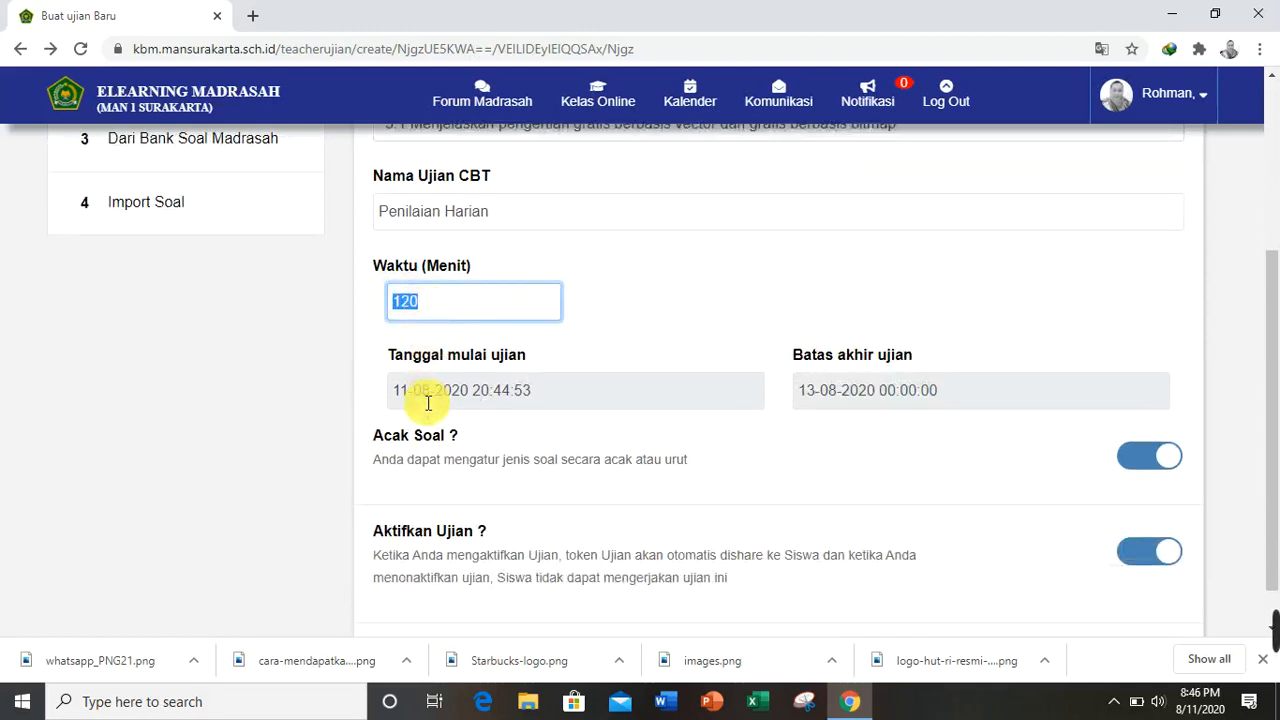
pyautogui.write('60')
pyautogui.scroll(-1, 436, 395)
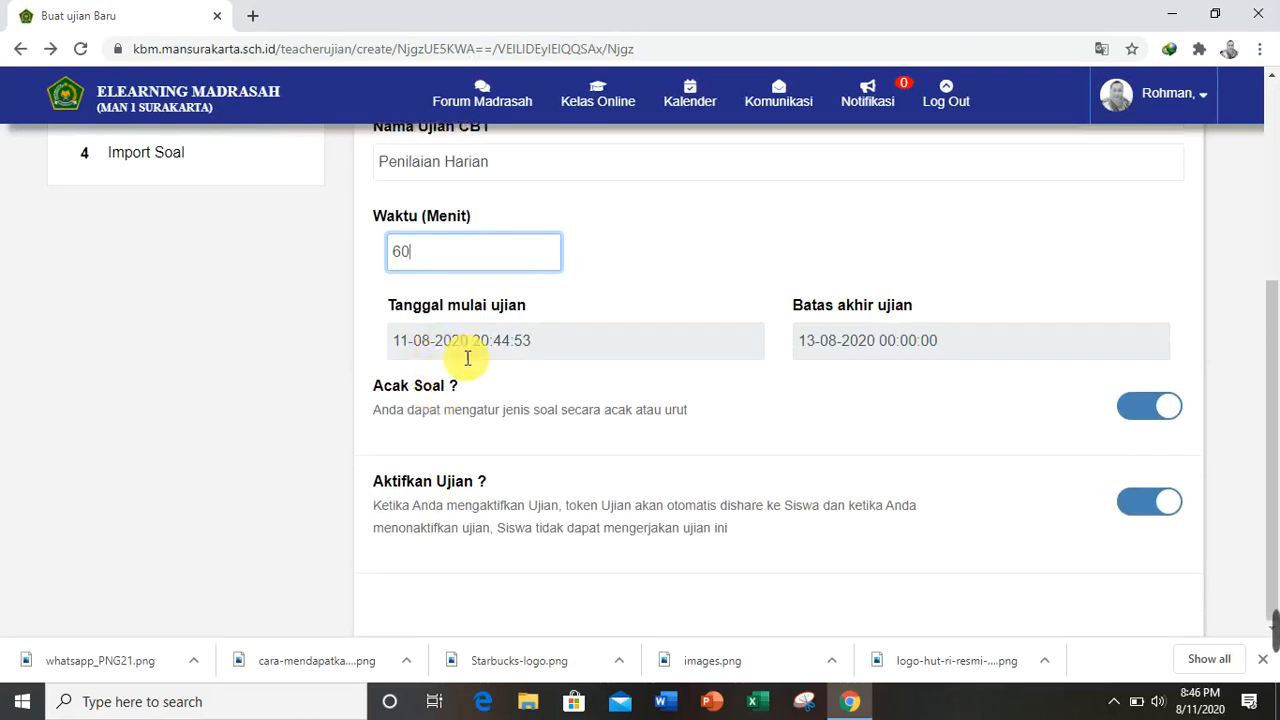
pyautogui.click(533, 343)
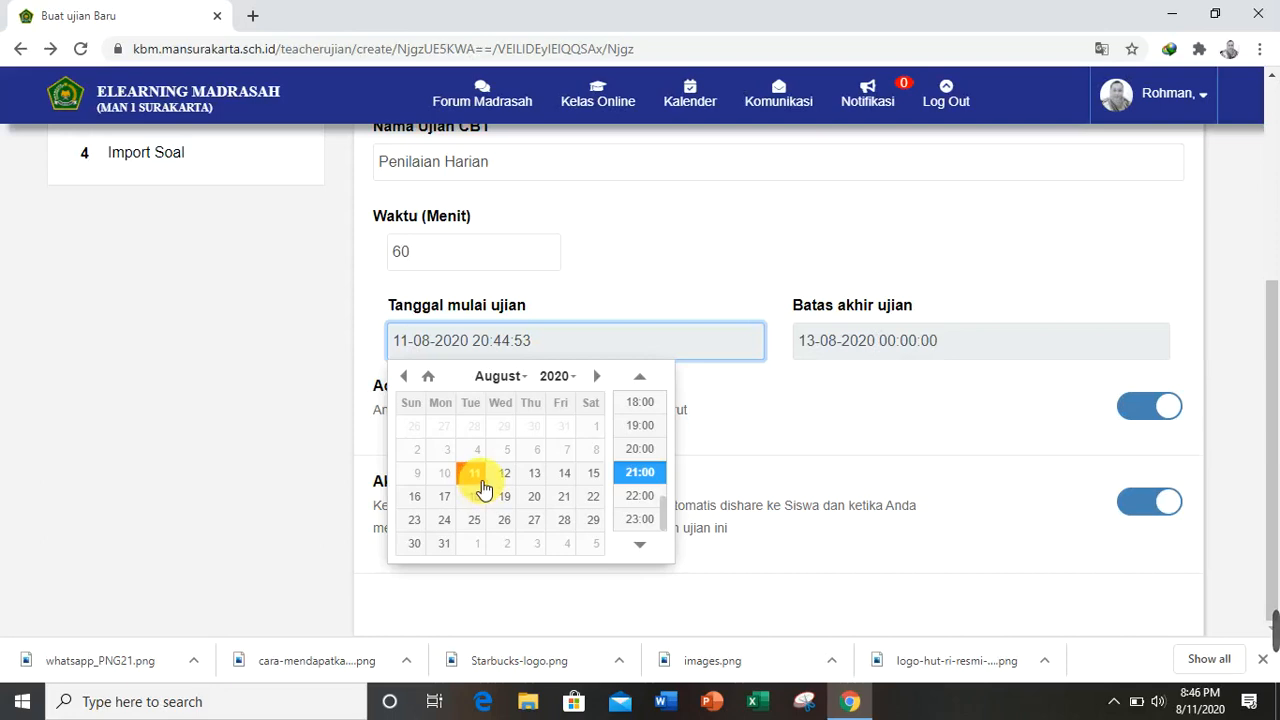
pyautogui.click(591, 484)
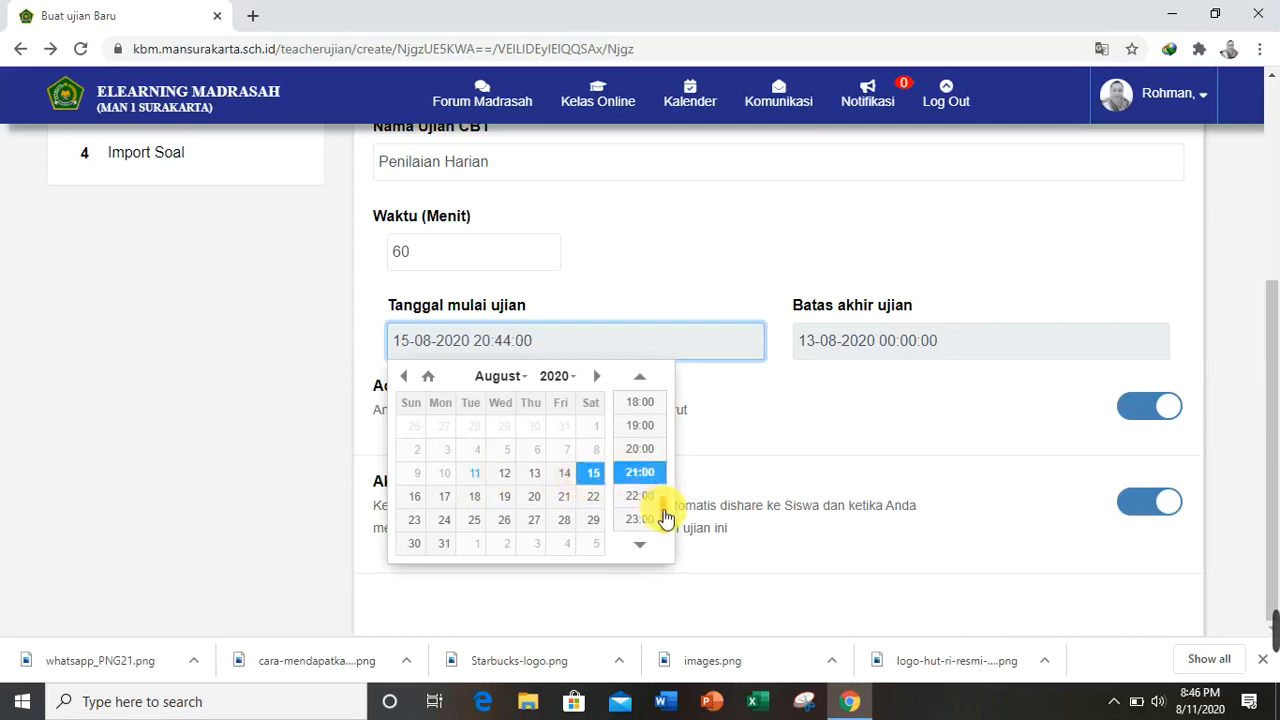
pyautogui.moveTo(664, 514); pyautogui.dragTo(673, 441)
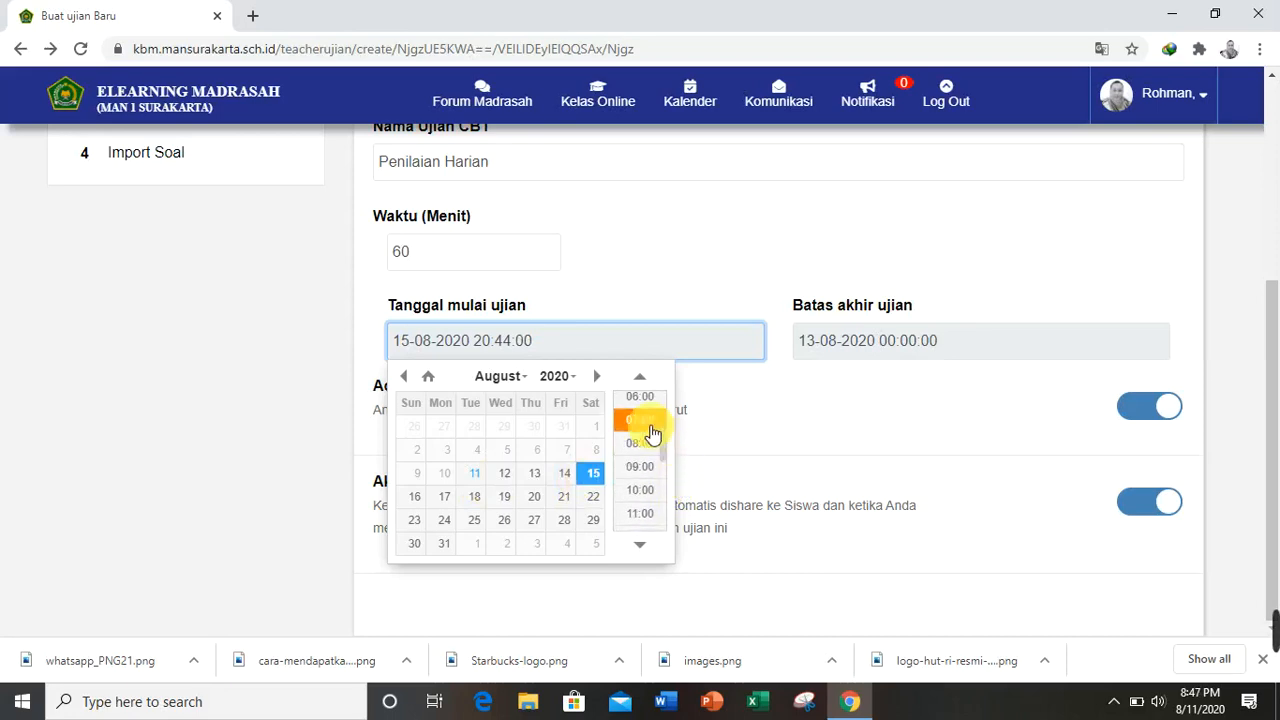
pyautogui.click(641, 421)
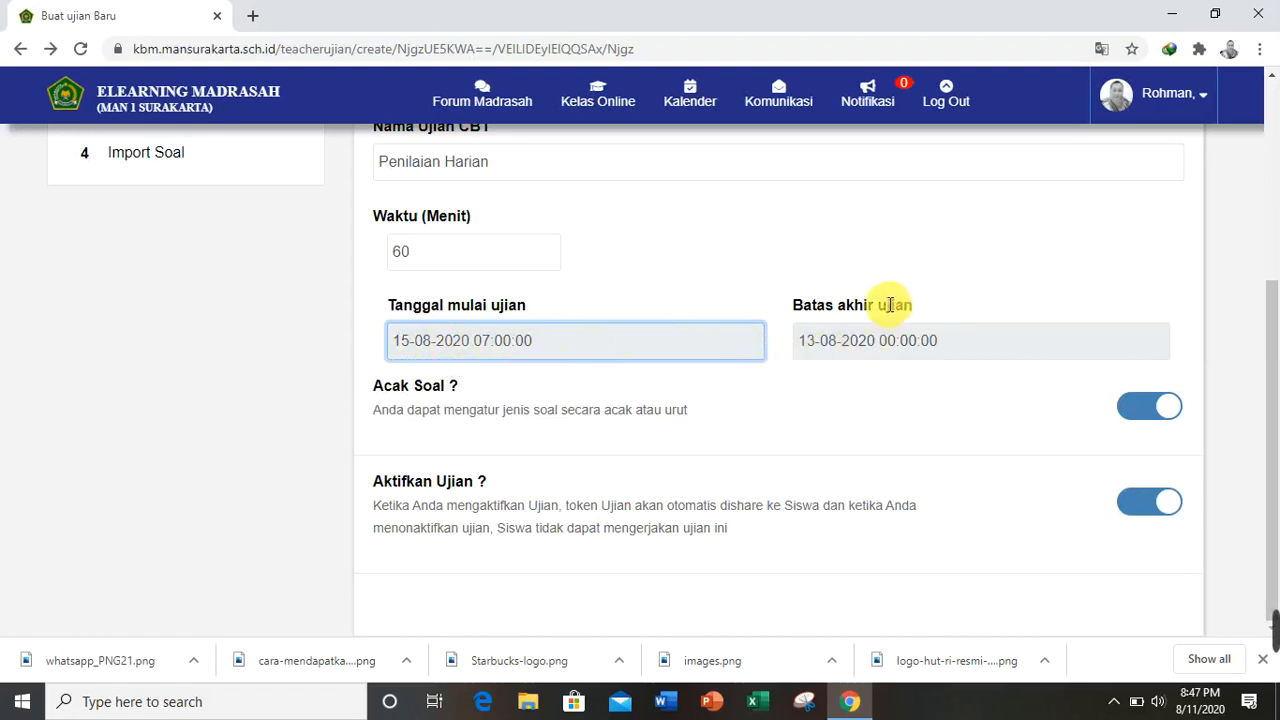
# - Set the exam's end deadline to 15-08-2020 at 09:00
pyautogui.click(929, 340)
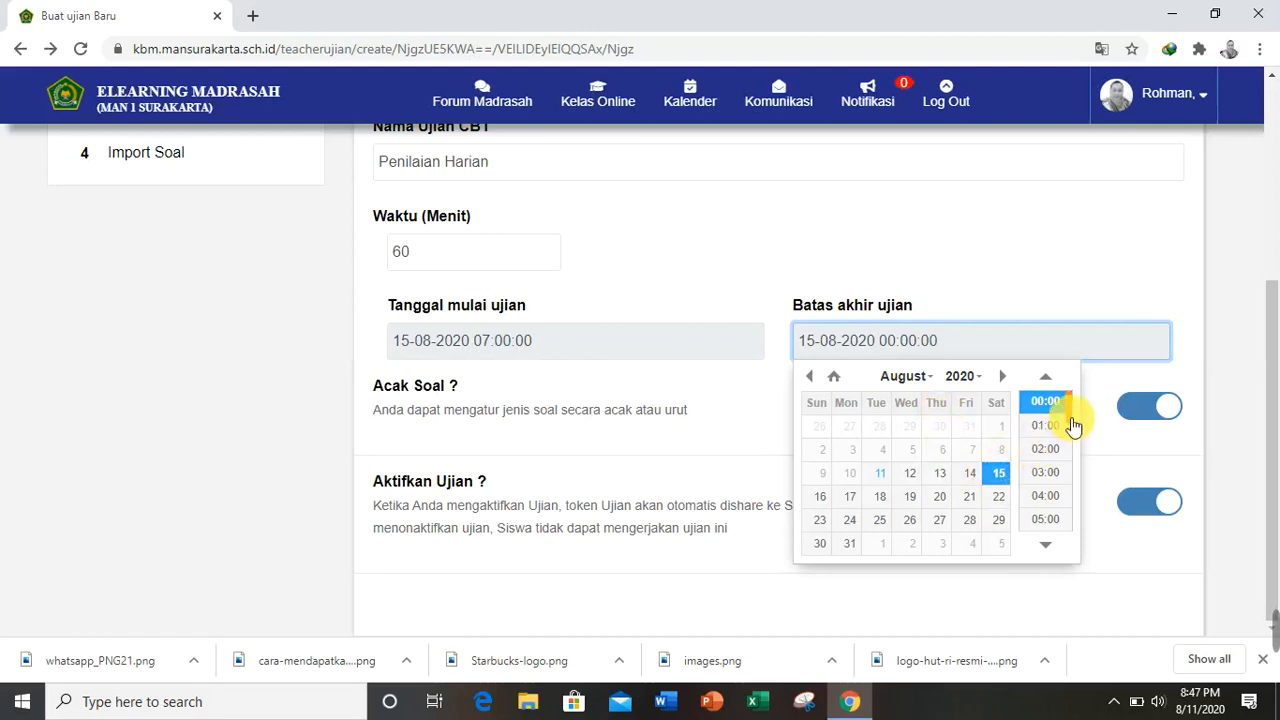
pyautogui.scroll(-3, 1072, 426)
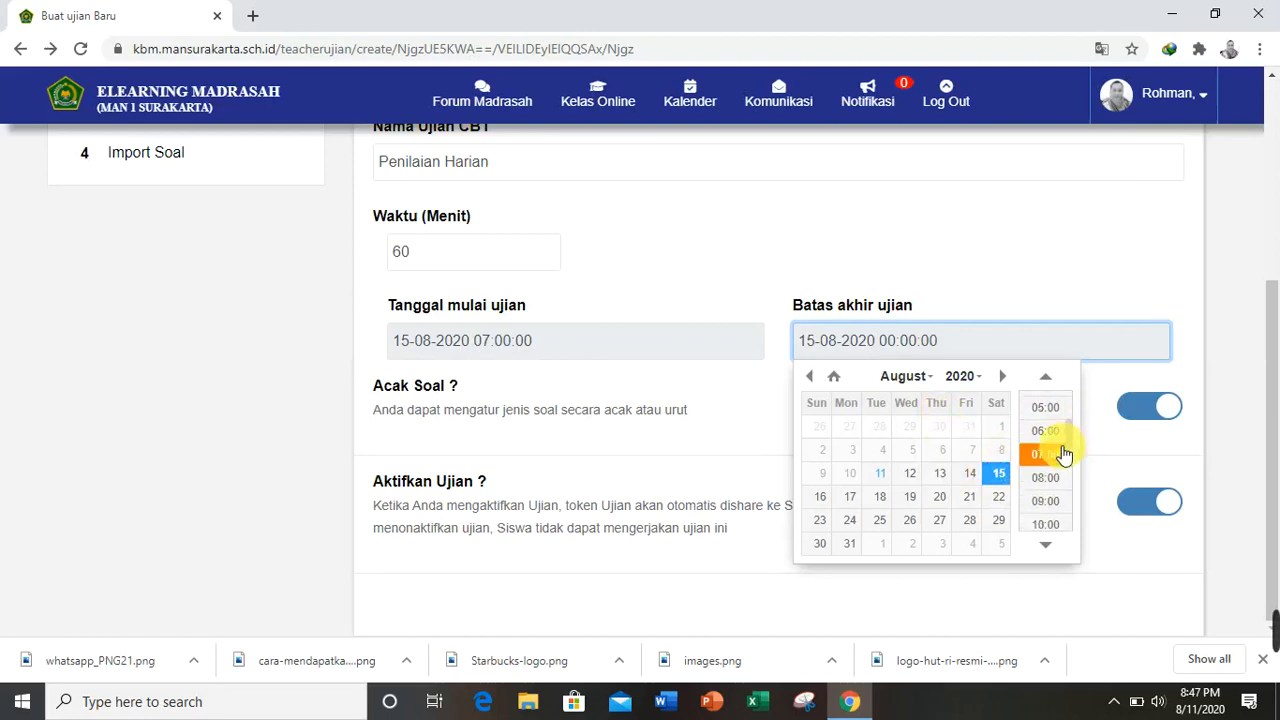
pyautogui.scroll(-1, 1064, 460)
pyautogui.scroll(1, 1064, 460)
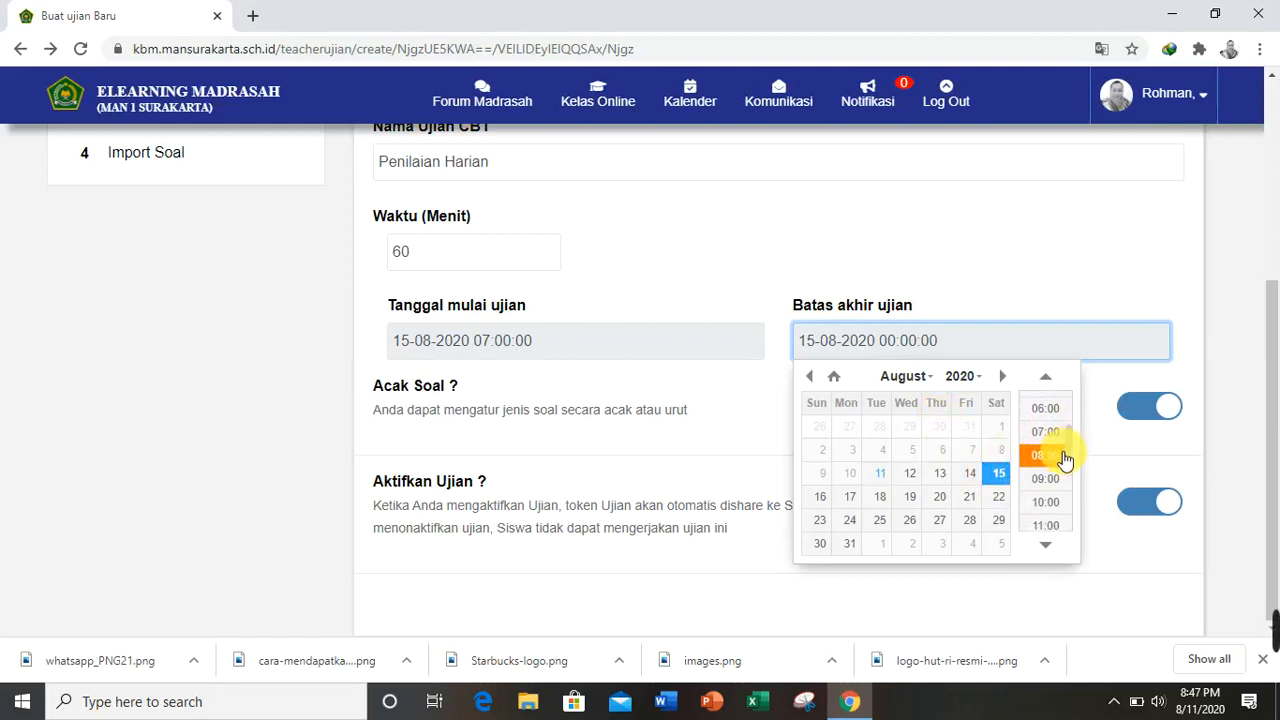
pyautogui.scroll(-1, 1064, 460)
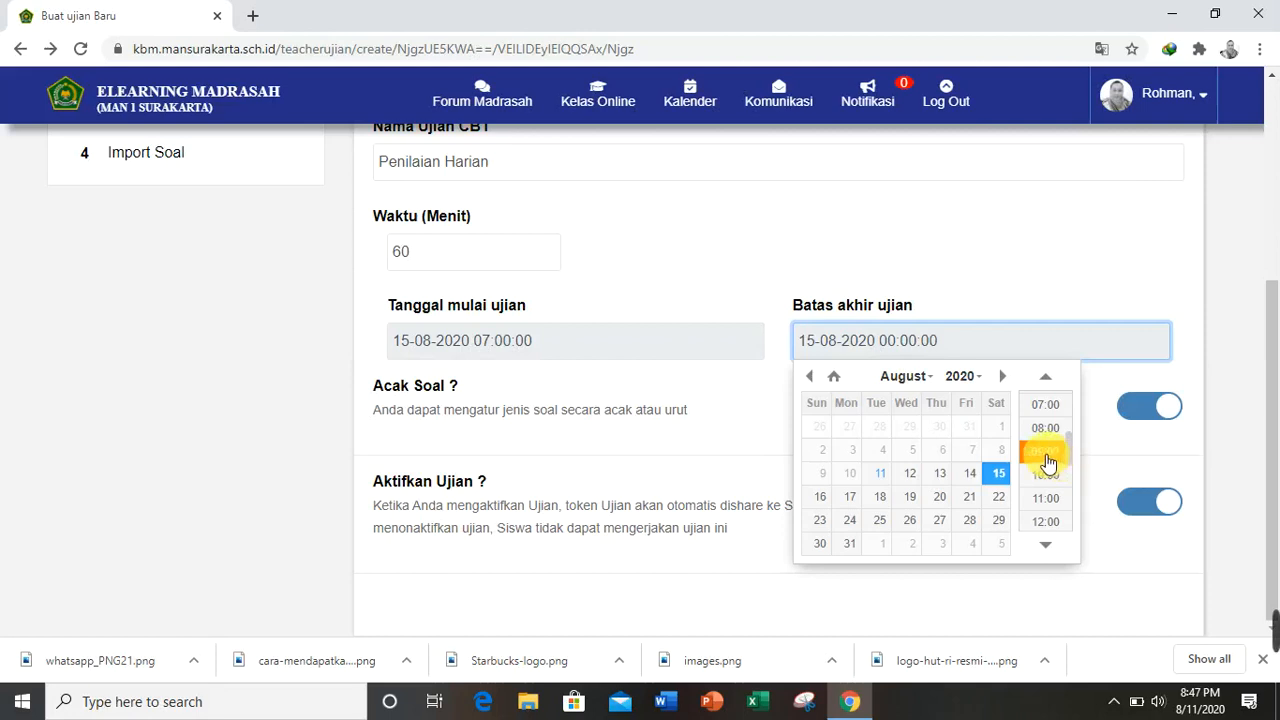
pyautogui.click(1045, 451)
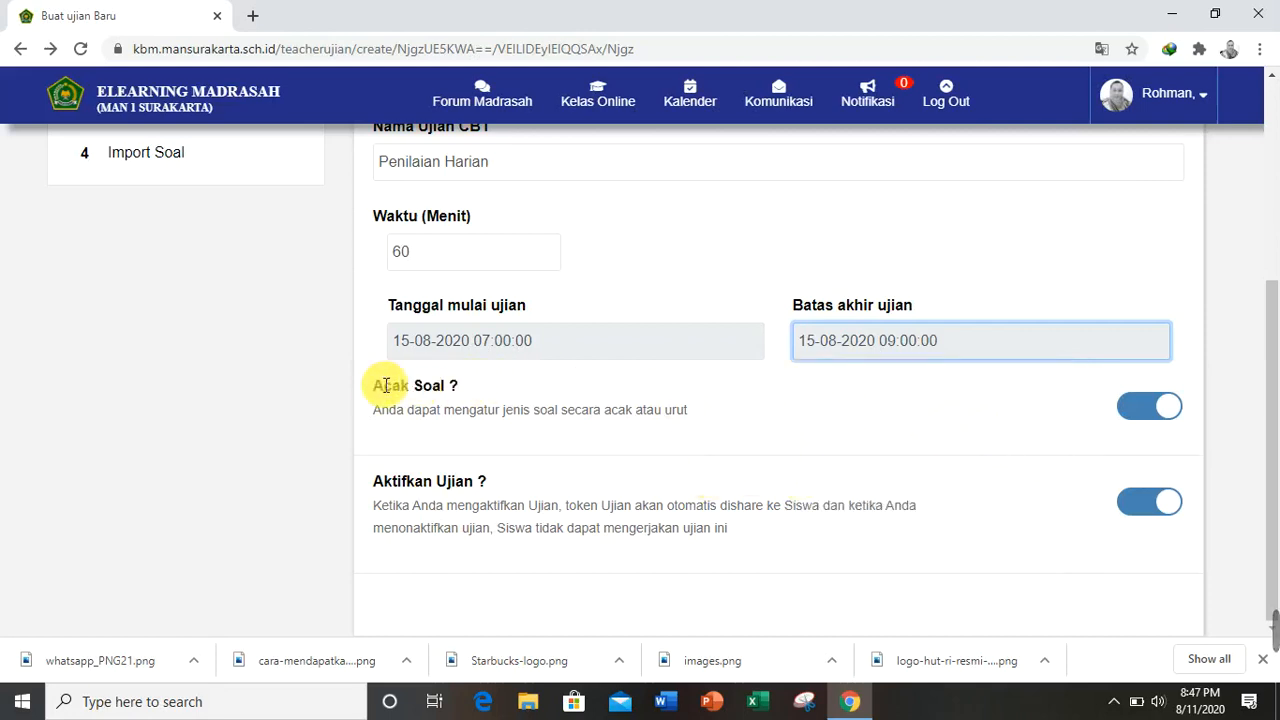
# - Switch the question shuffling option (Acak Soal) off and back on
pyautogui.click(1137, 410)
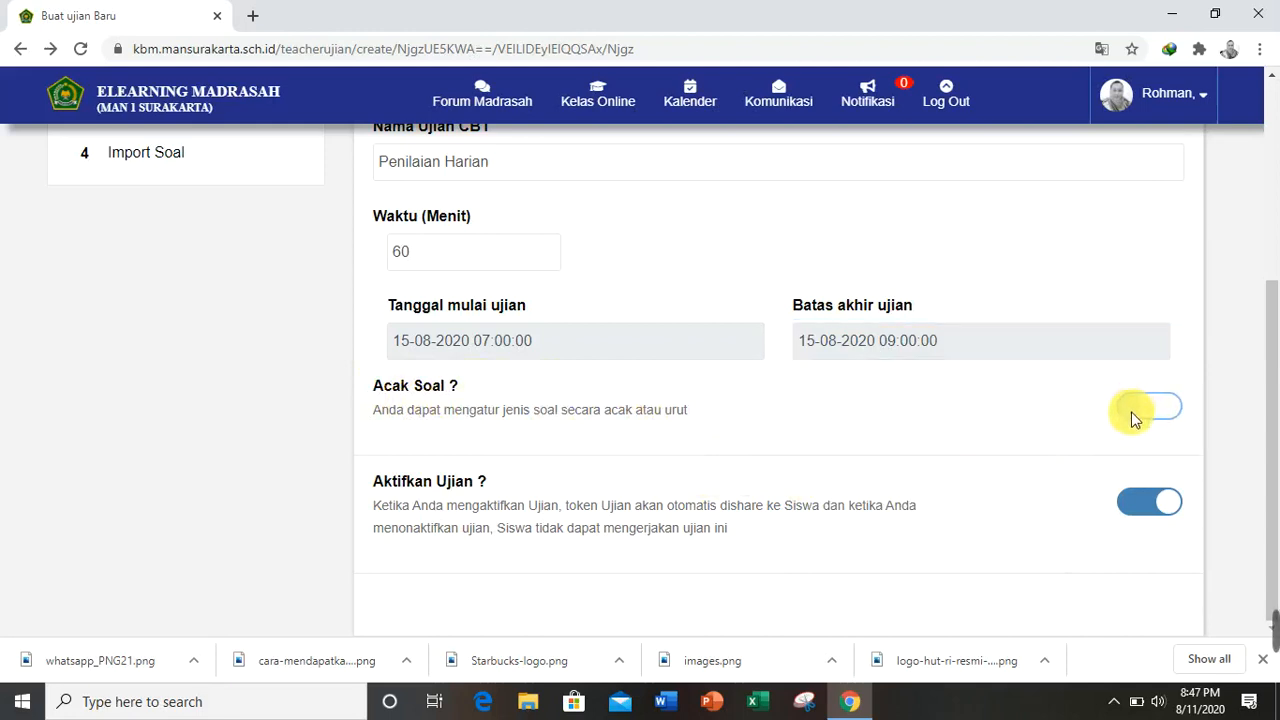
pyautogui.click(1157, 412)
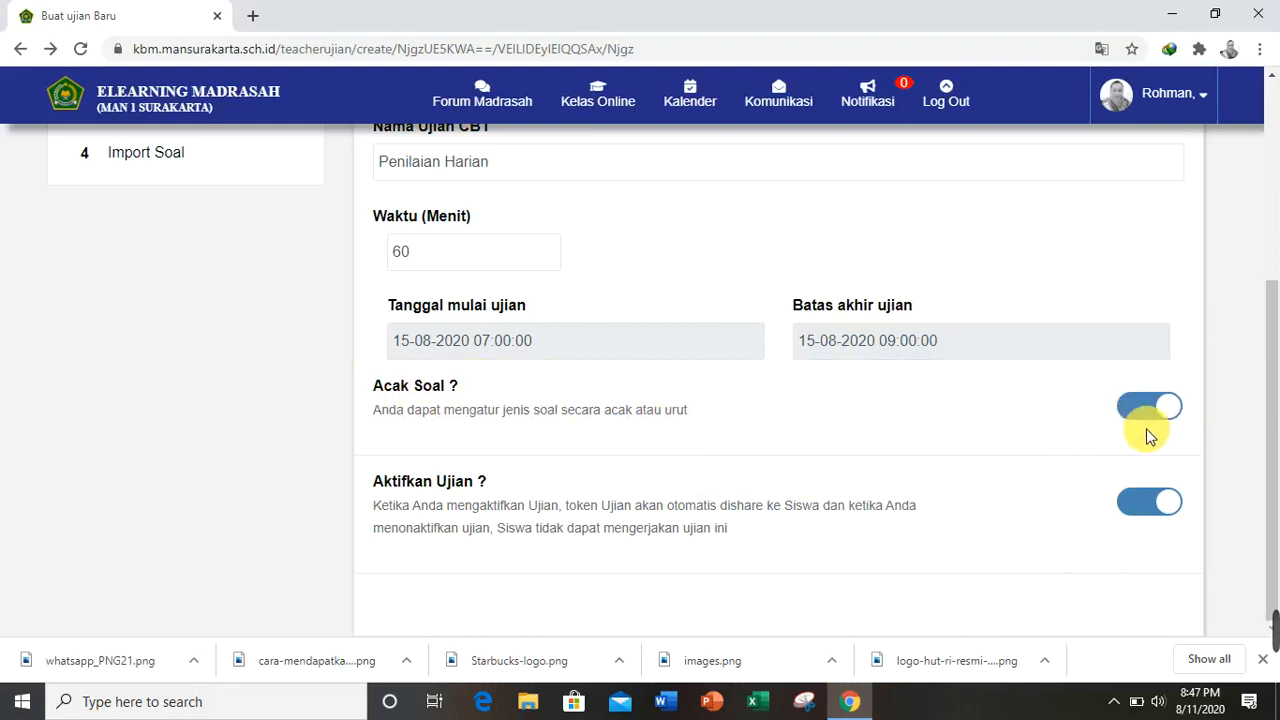
pyautogui.scroll(2, 1269, 480)
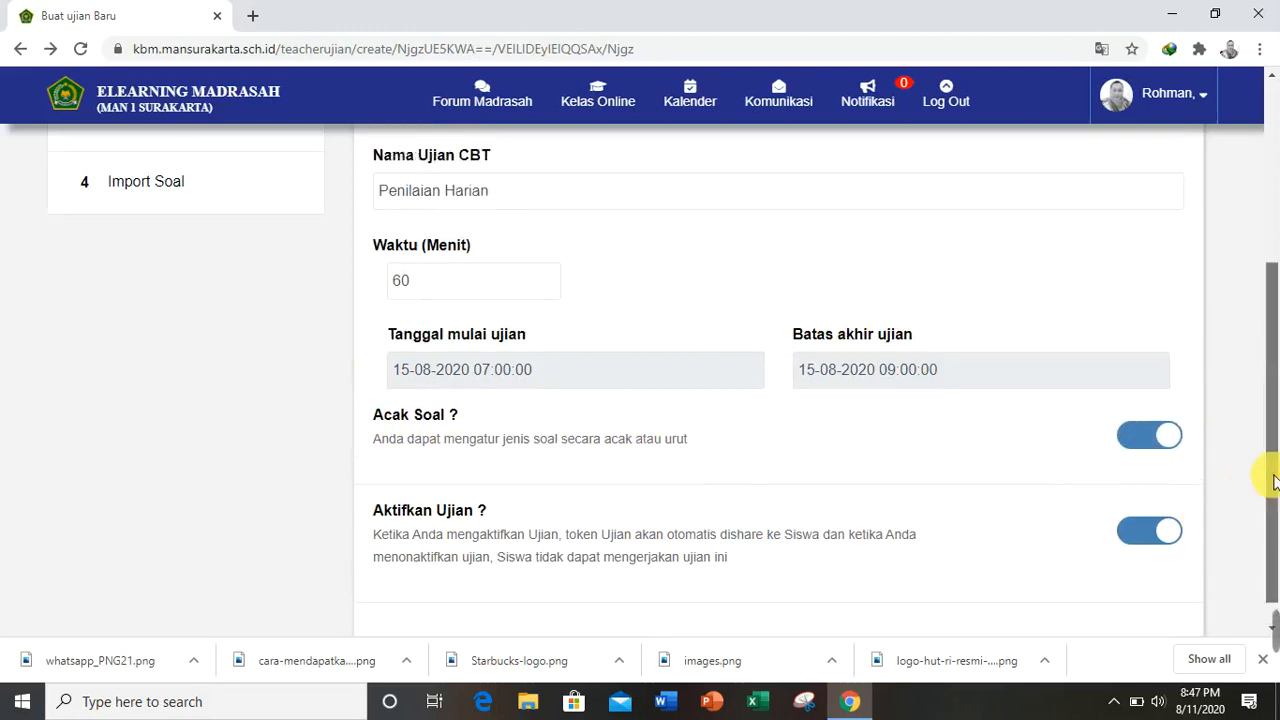
pyautogui.scroll(2, 1276, 378)
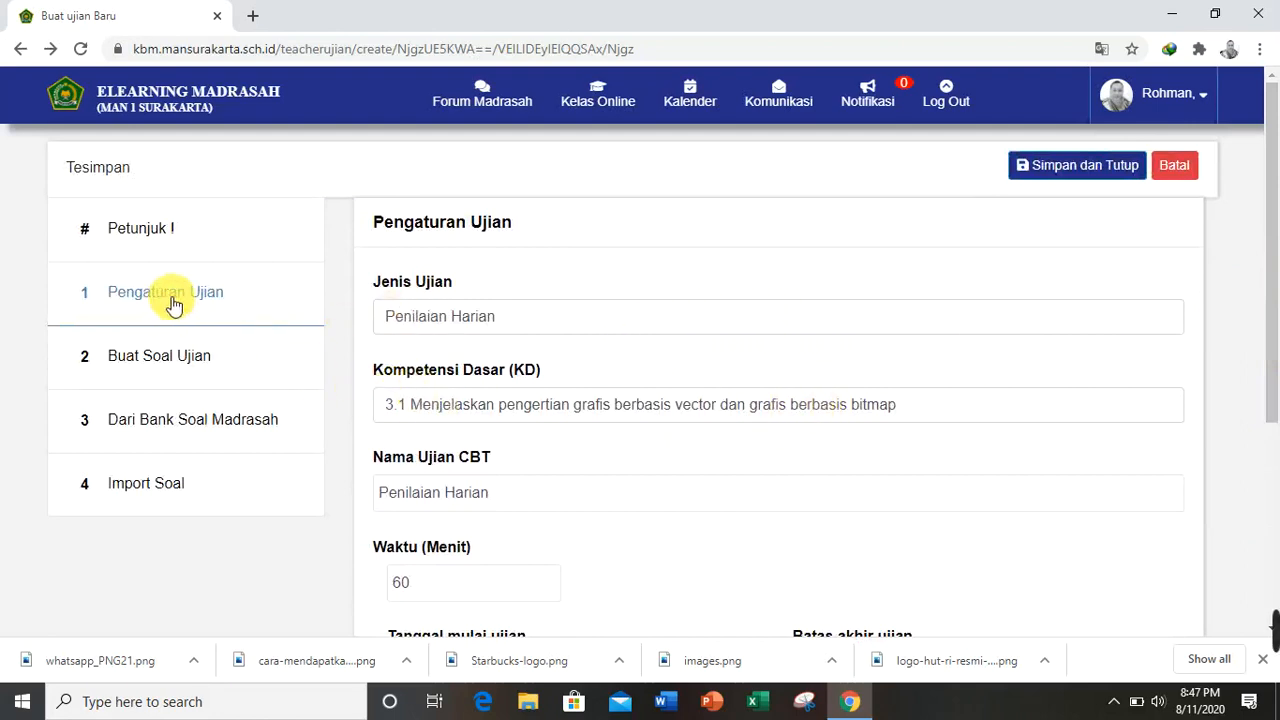
pyautogui.scroll(-1, 160, 369)
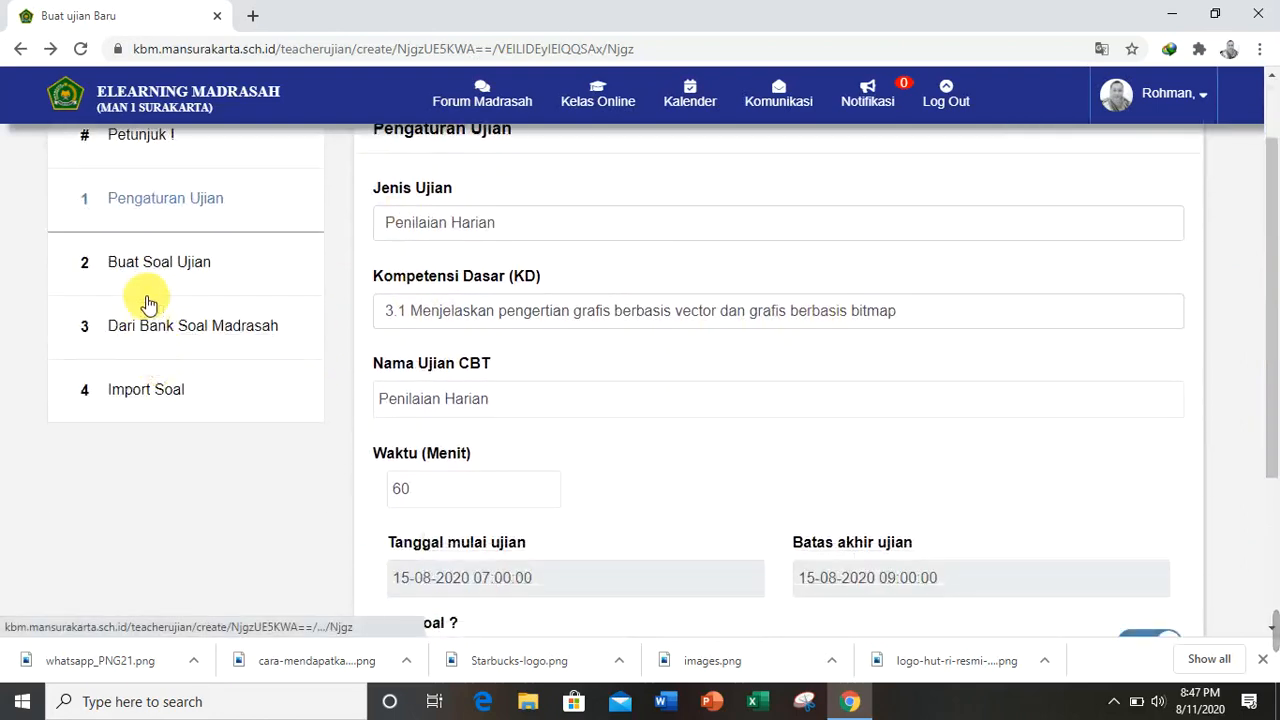
# - Open the exam question form, set question 1's type to Pilihan Ganda (Multiple Choice), and review answer options A to E
pyautogui.click(150, 270)
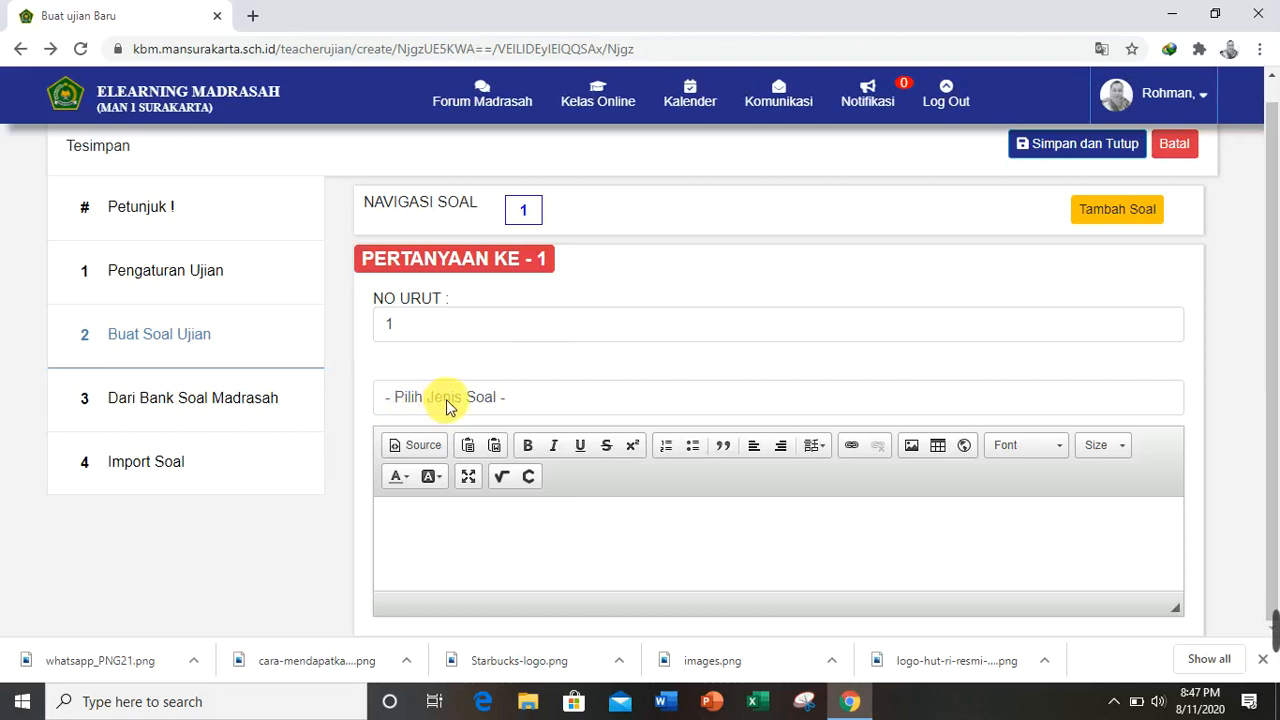
pyautogui.click(490, 400)
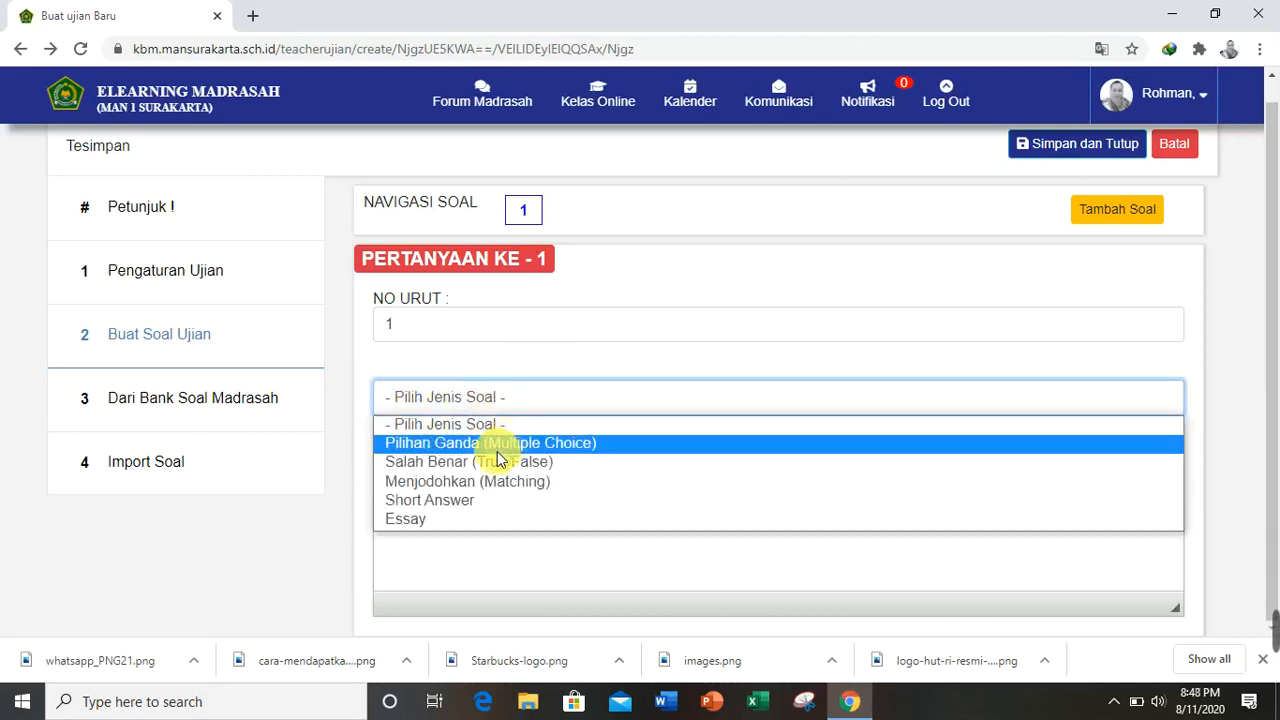
pyautogui.click(494, 445)
pyautogui.scroll(-3, 580, 380)
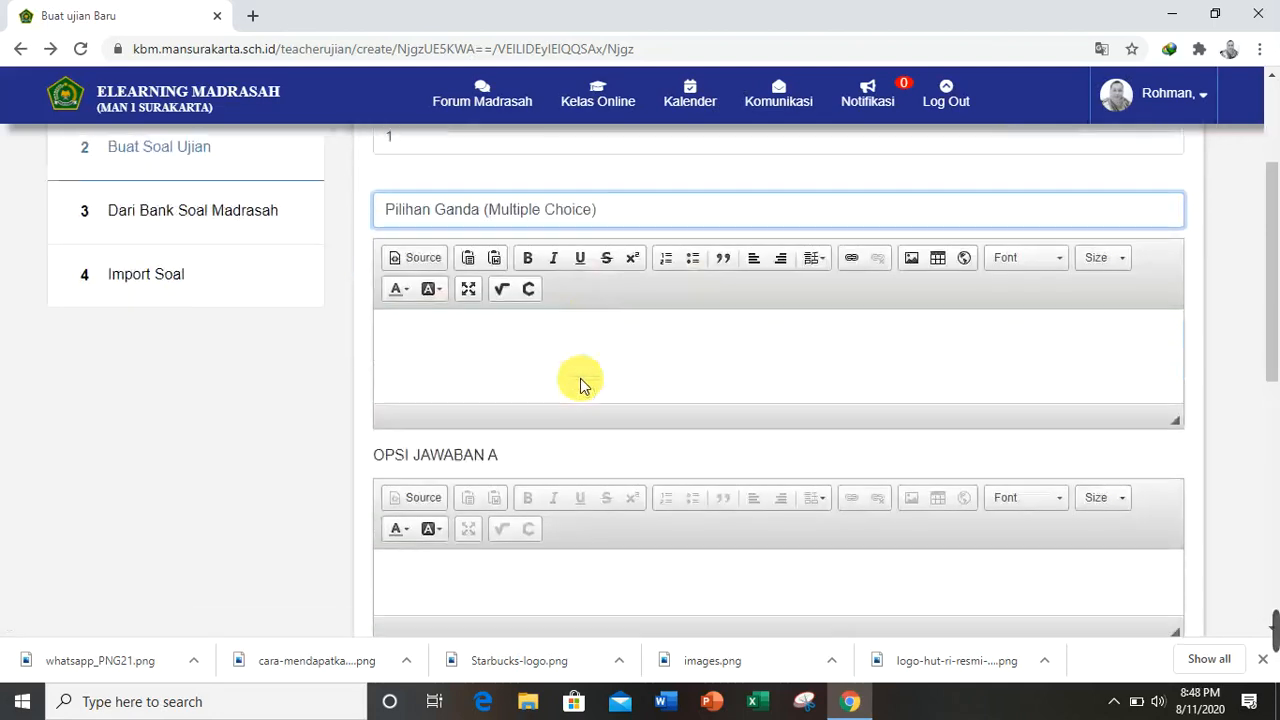
pyautogui.scroll(-4, 497, 460)
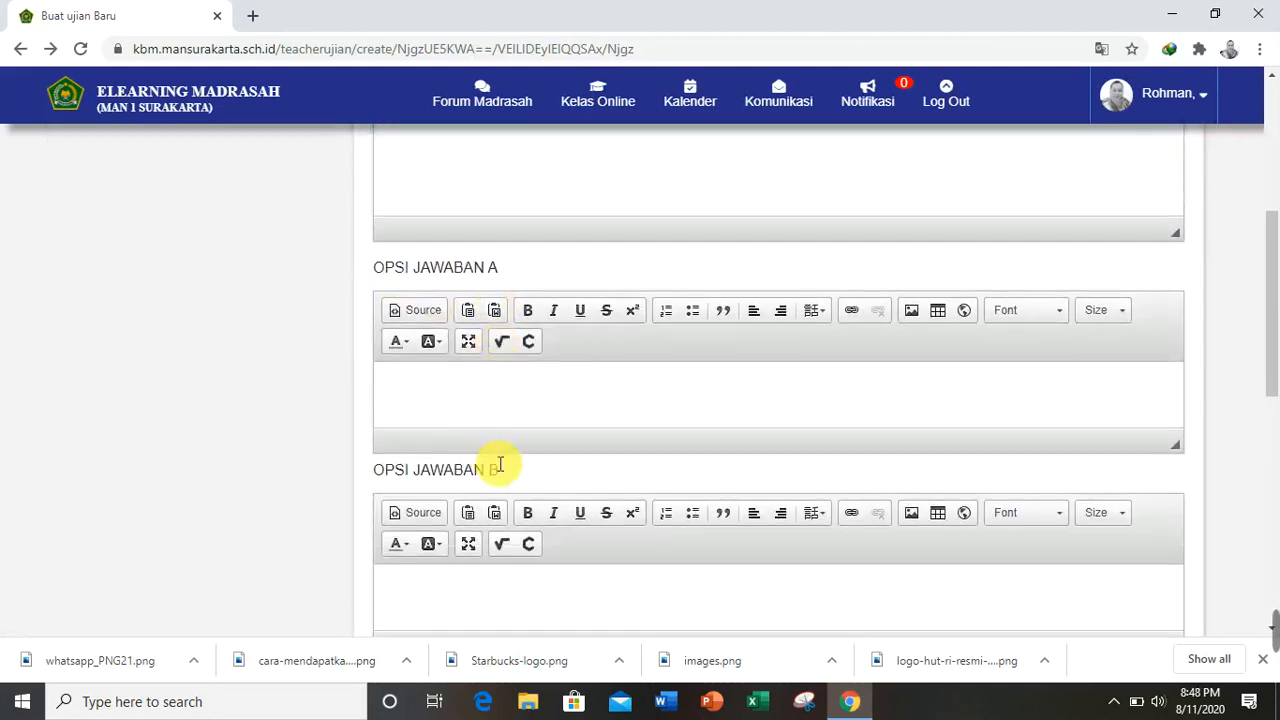
pyautogui.scroll(-2, 500, 465)
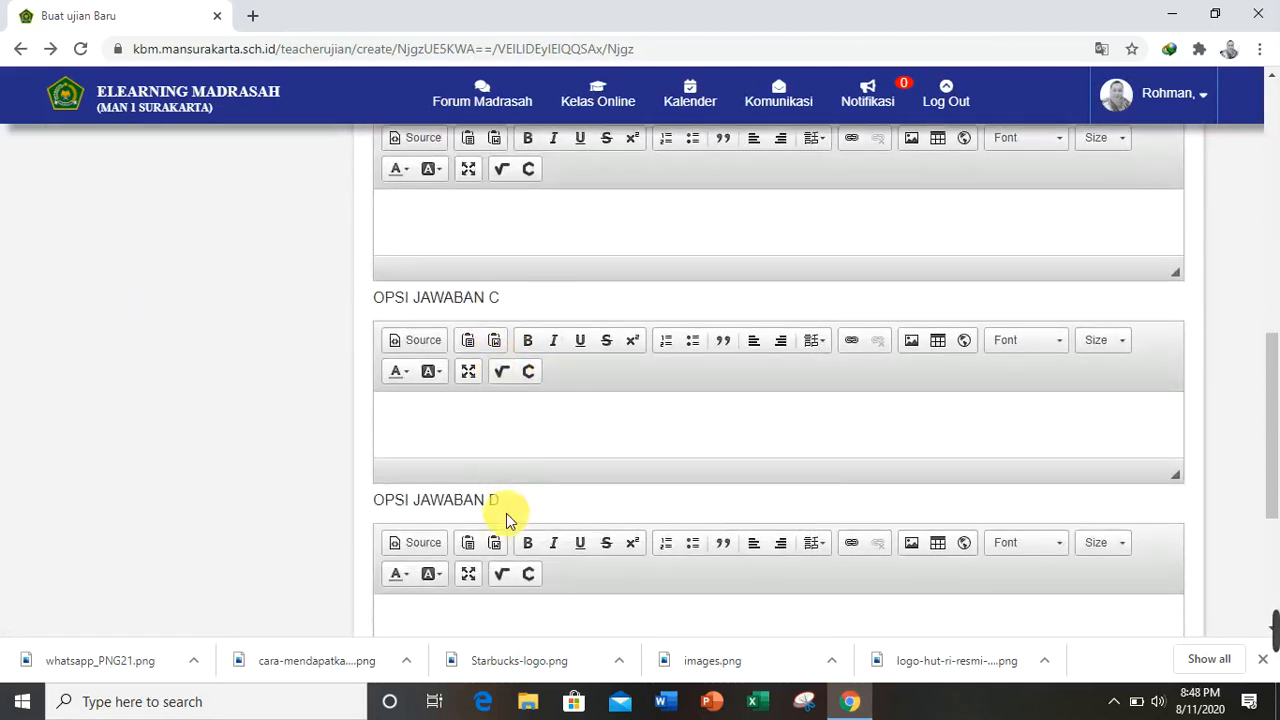
pyautogui.scroll(-1, 501, 507)
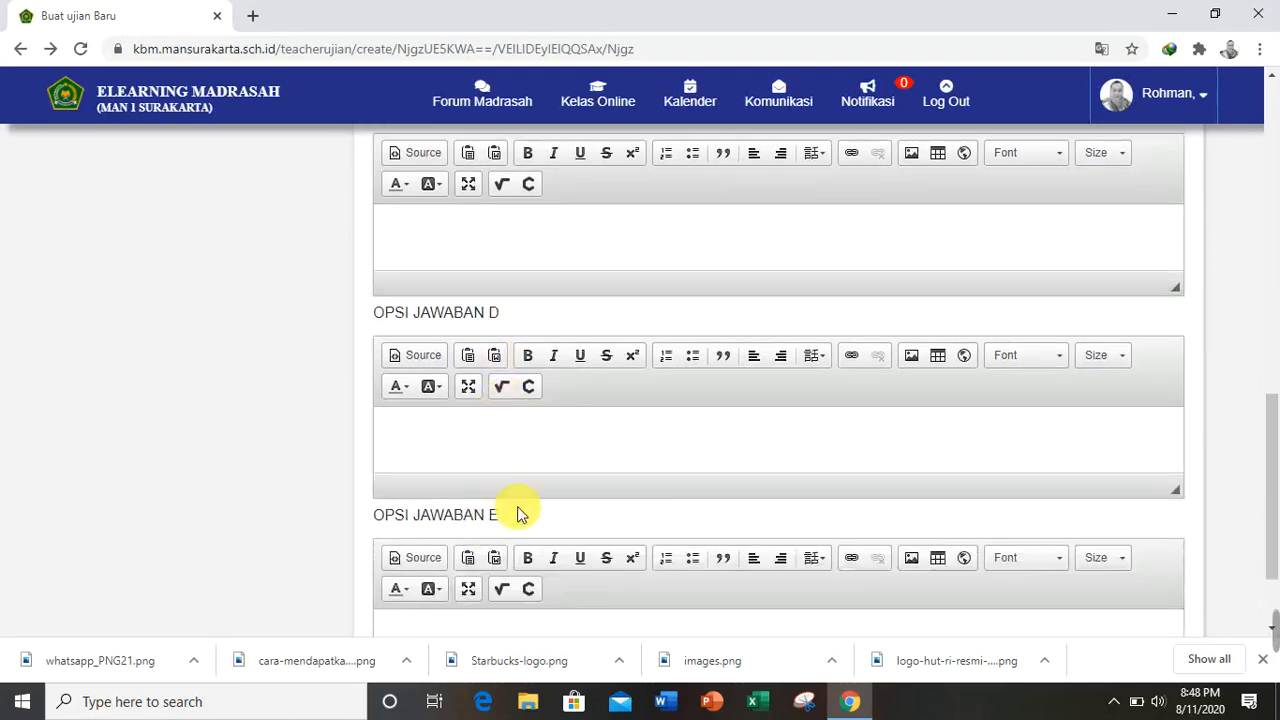
# - Change question 1's type to Salah Benar (True/False) and look over its answer and score fields
pyautogui.scroll(7, 526, 470)
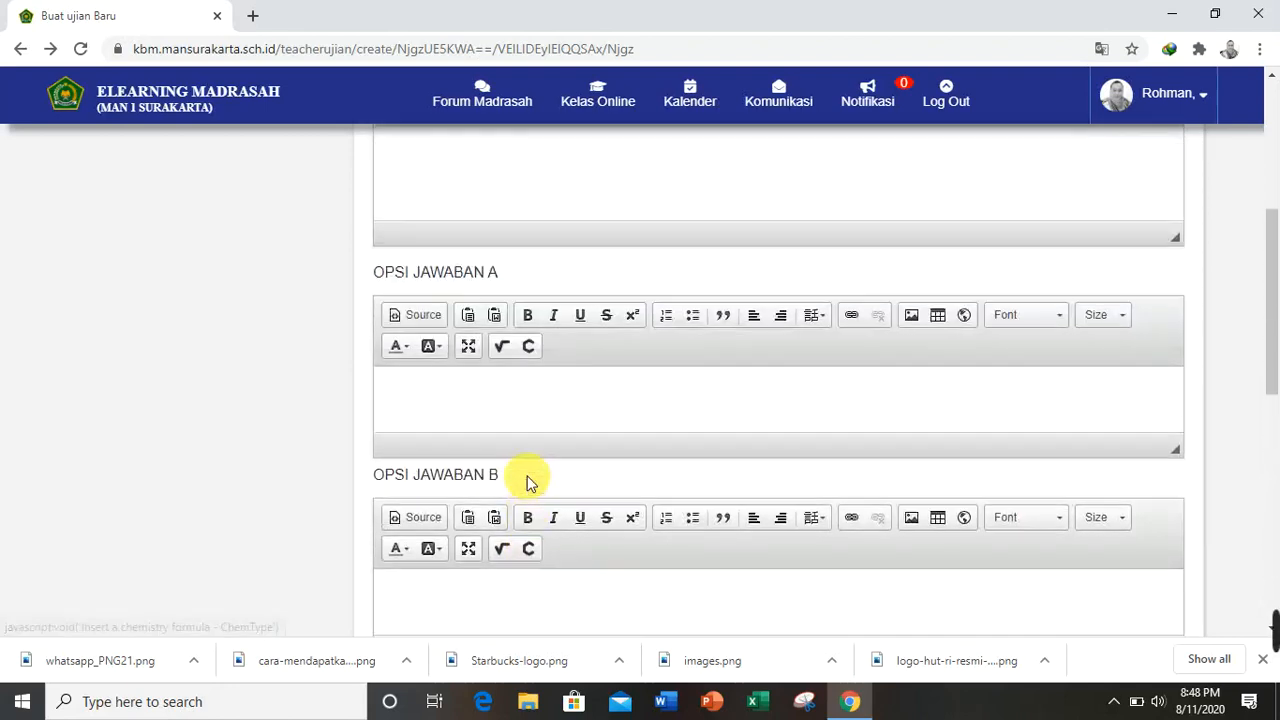
pyautogui.scroll(4, 526, 478)
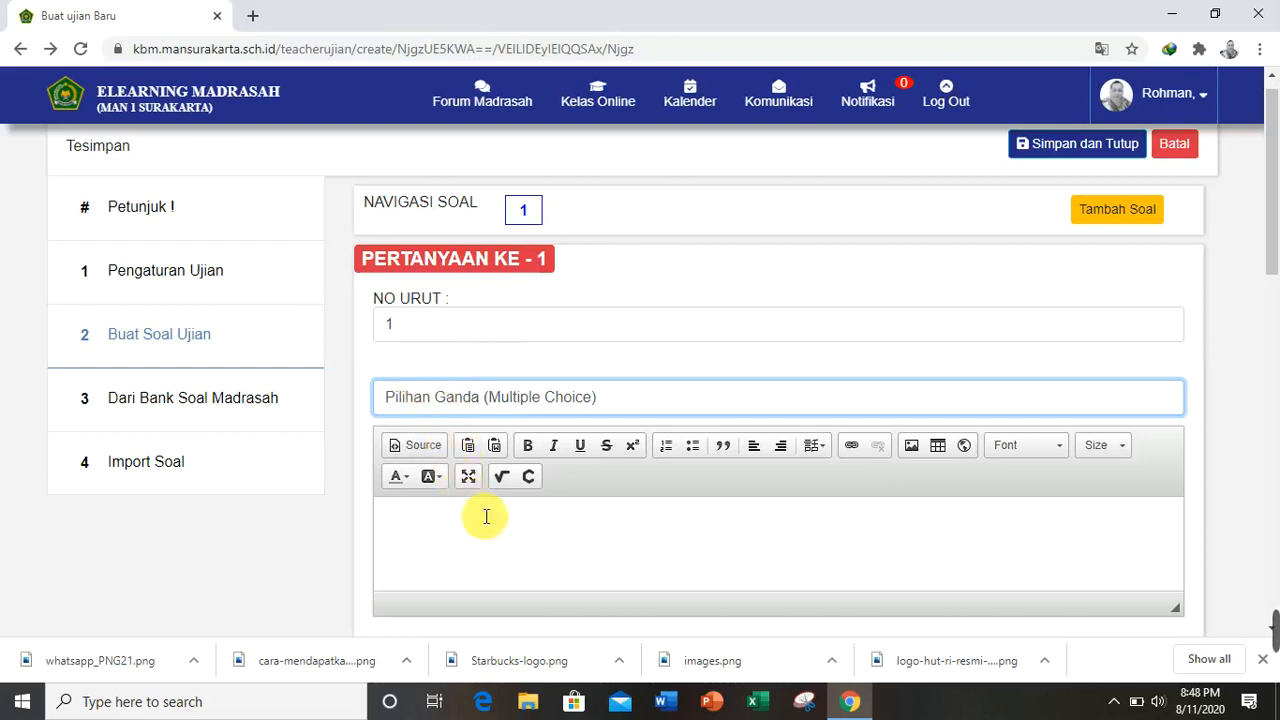
pyautogui.click(608, 408)
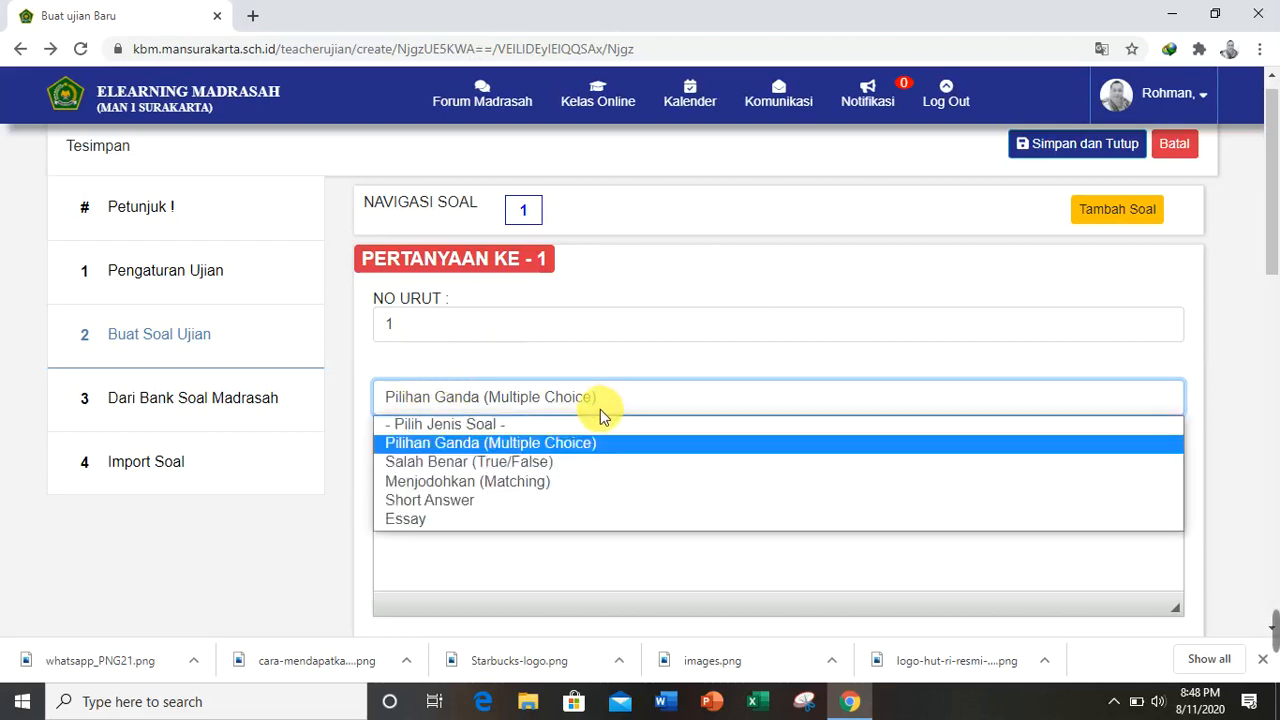
pyautogui.click(550, 463)
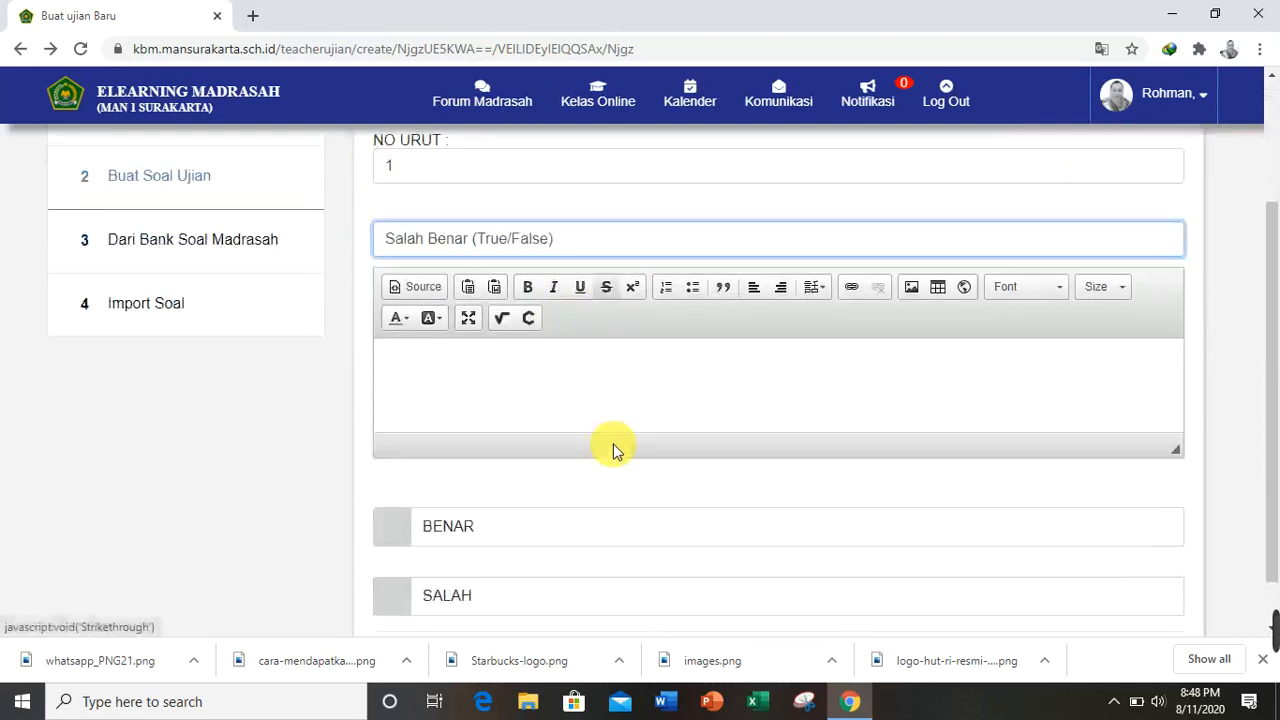
pyautogui.scroll(-3, 613, 445)
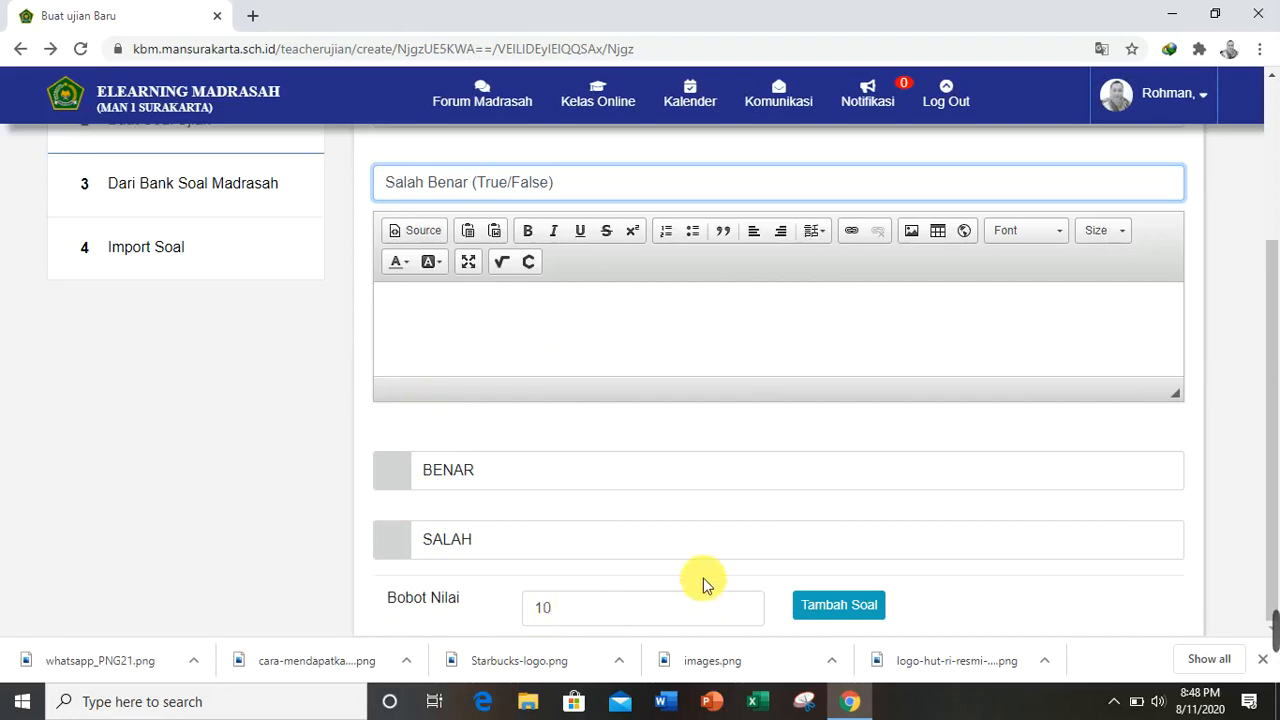
# - Change question 1's type to Menjodohkan (Matching) and go through its question and answer pair fields
pyautogui.scroll(2, 703, 584)
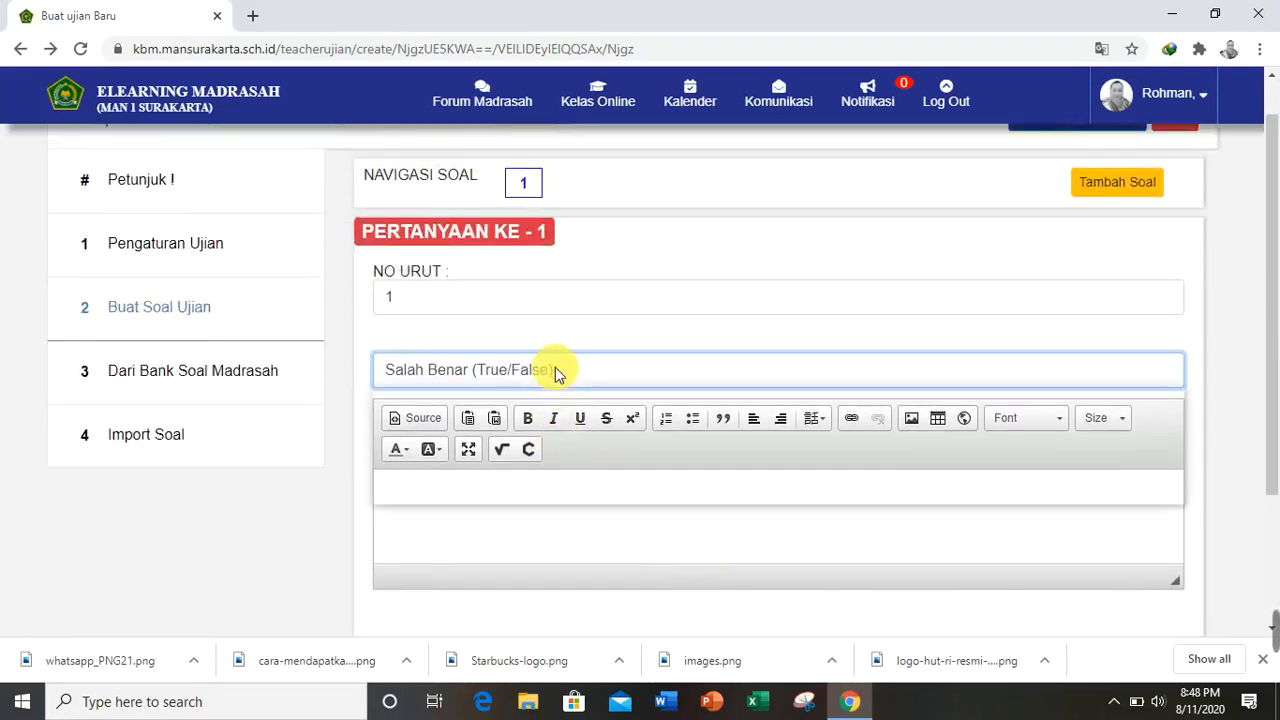
pyautogui.click(553, 368)
pyautogui.click(506, 453)
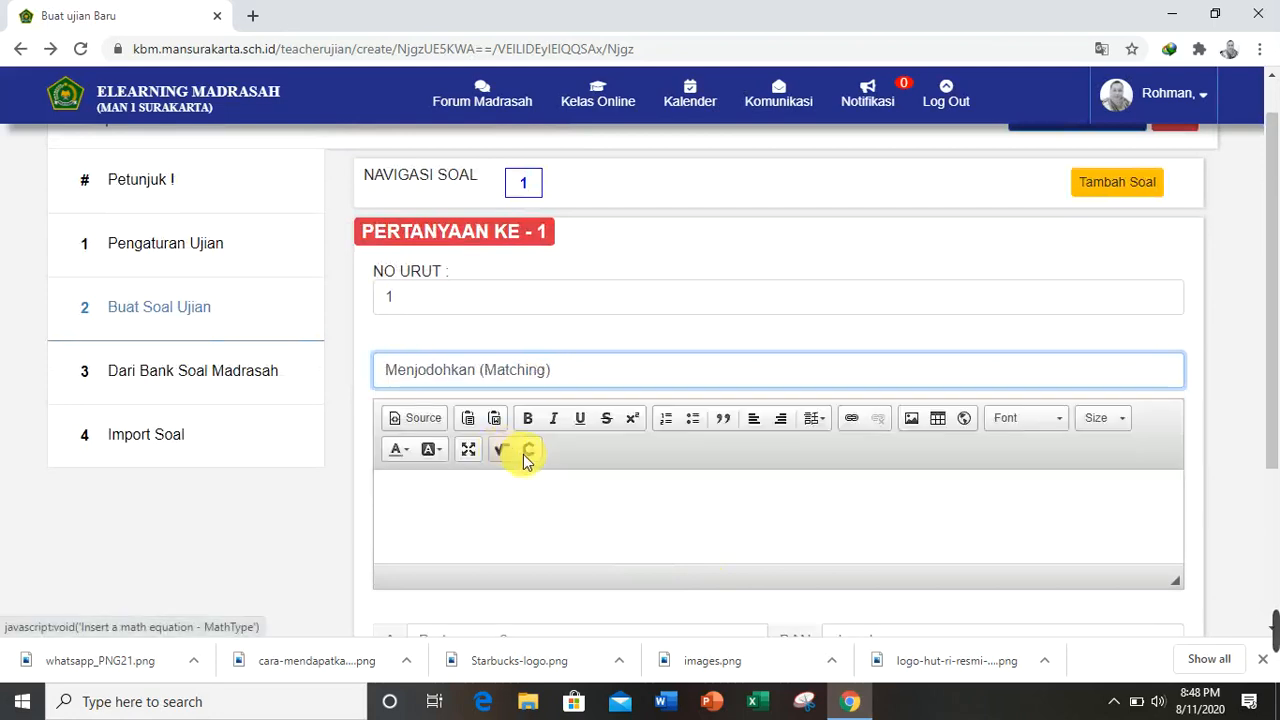
pyautogui.scroll(-3, 560, 453)
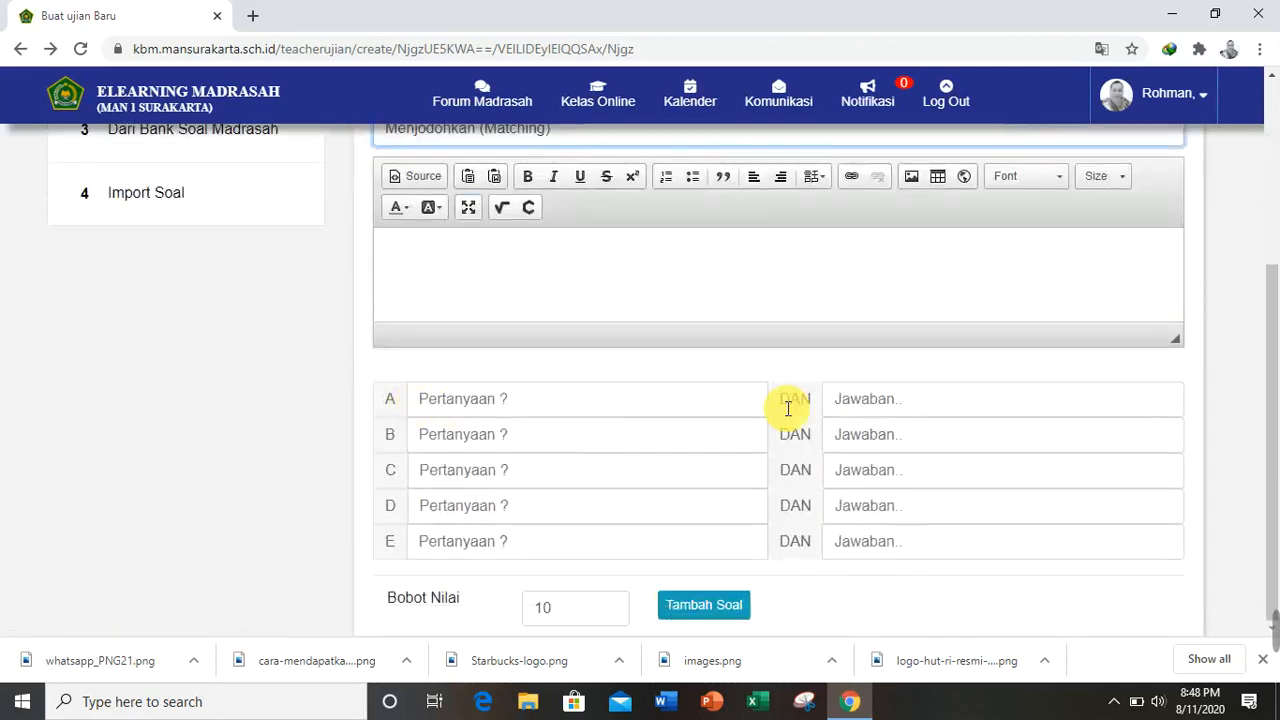
pyautogui.click(849, 403)
pyautogui.click(476, 401)
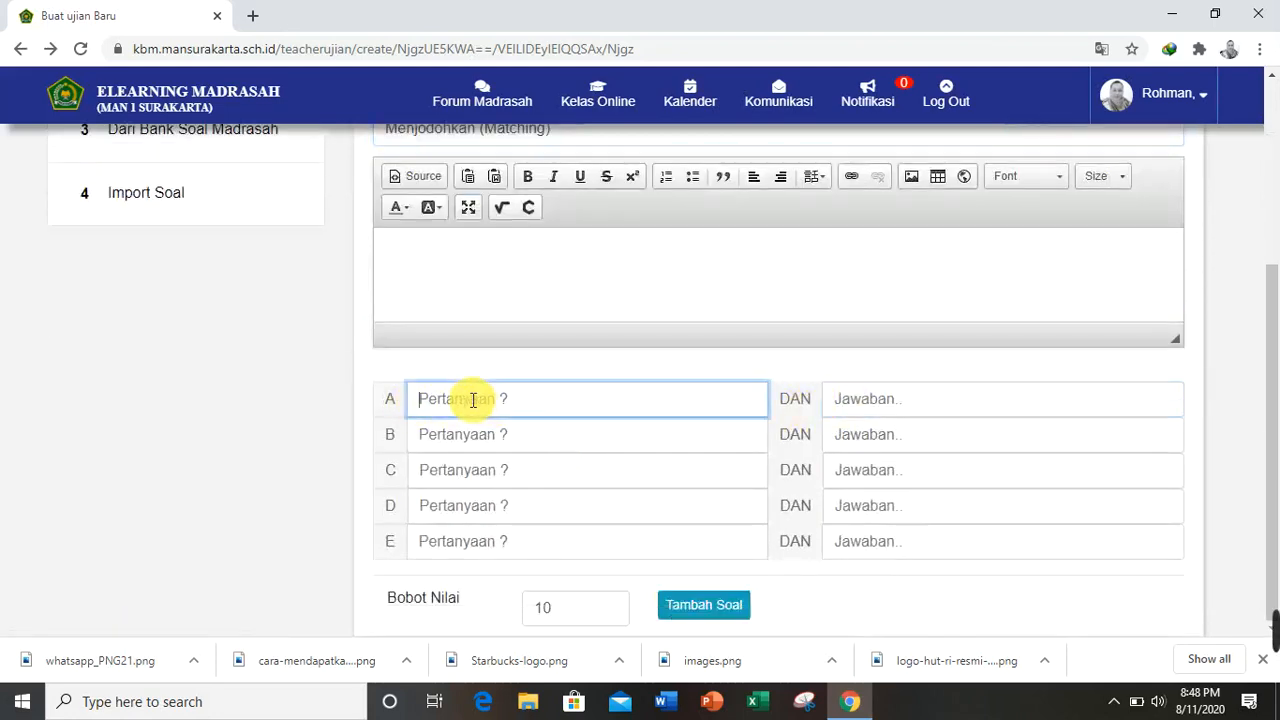
pyautogui.click(860, 438)
pyautogui.click(882, 474)
pyautogui.click(866, 507)
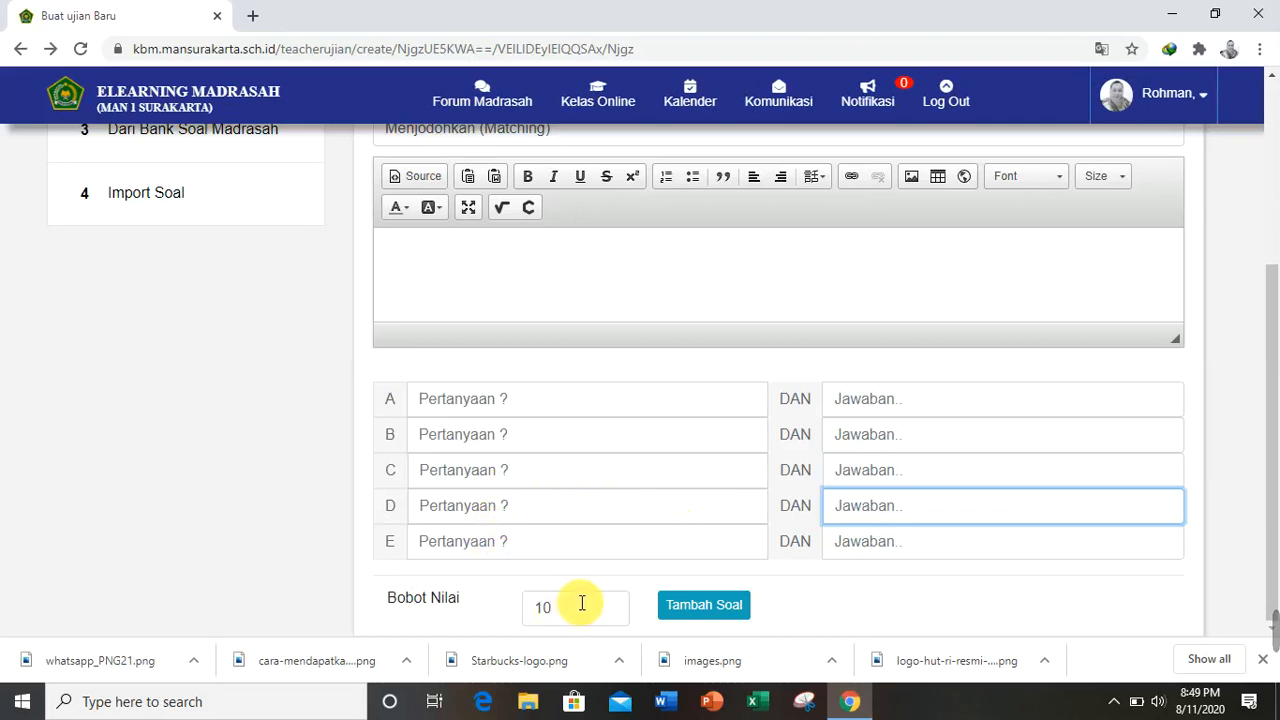
# - Change question 1's type to Short Answer and look over its question, answer key and score fields
pyautogui.scroll(2, 583, 602)
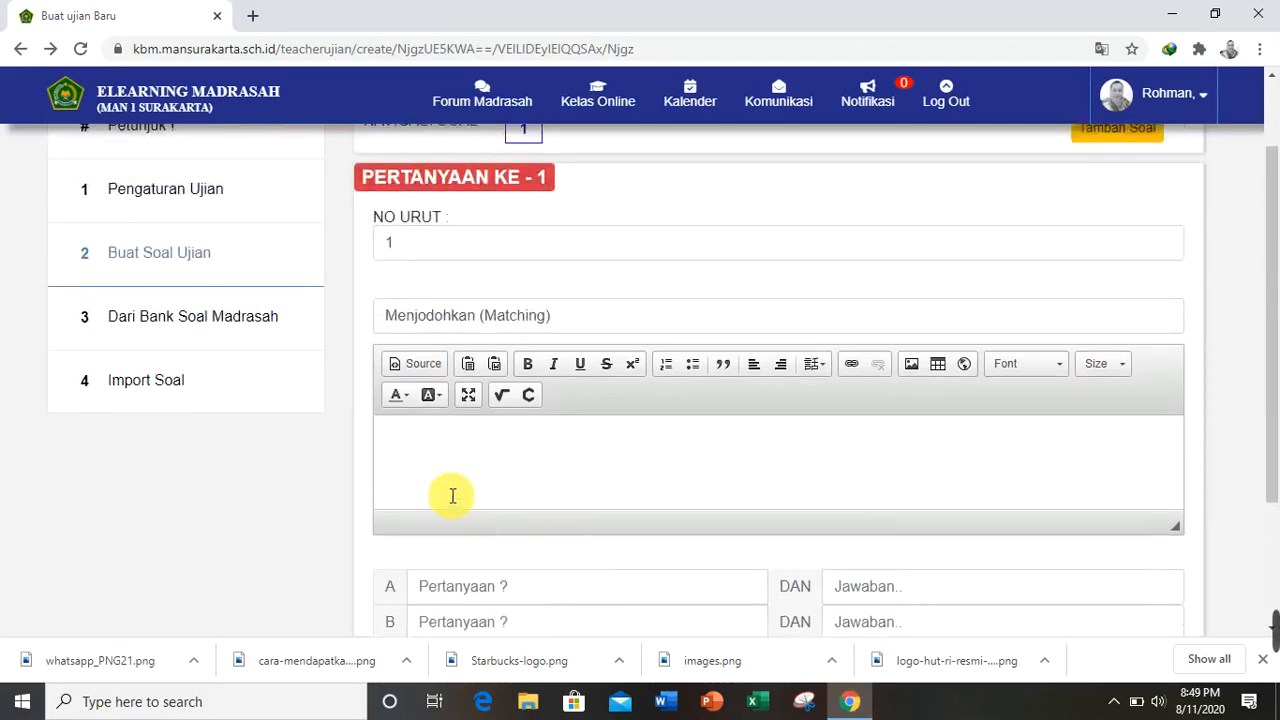
pyautogui.click(523, 321)
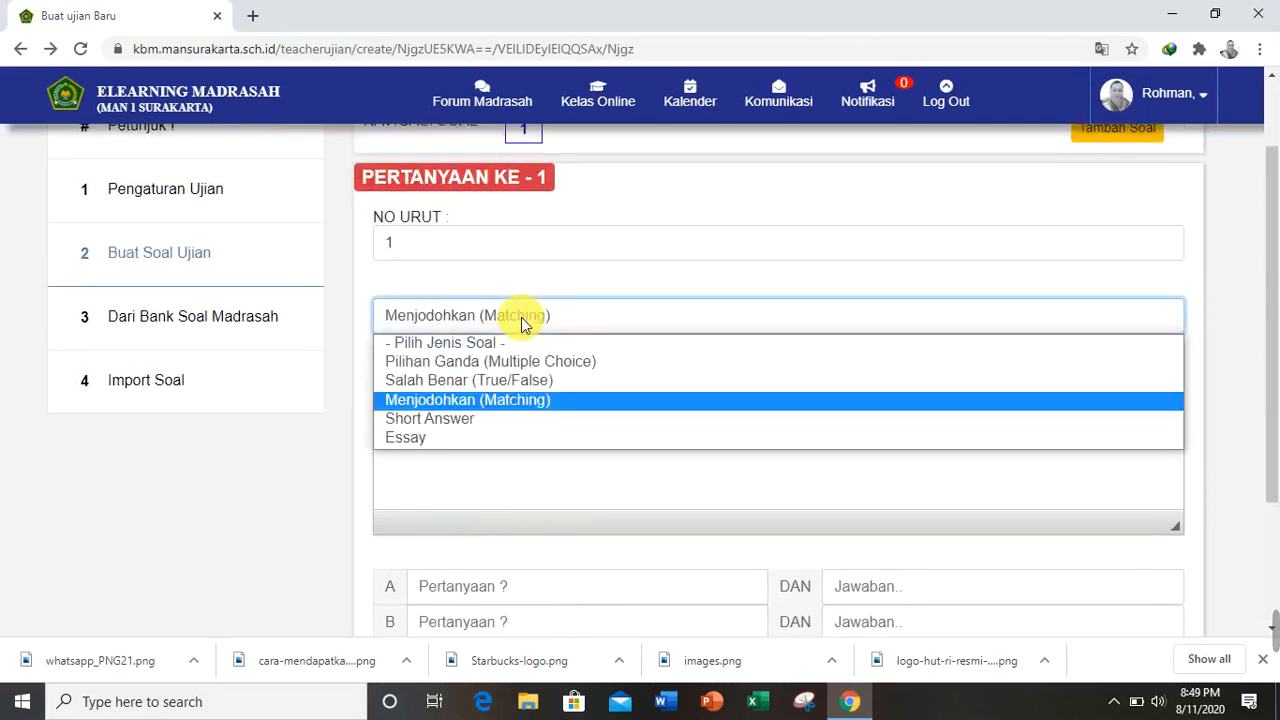
pyautogui.click(474, 420)
pyautogui.scroll(-1, 474, 415)
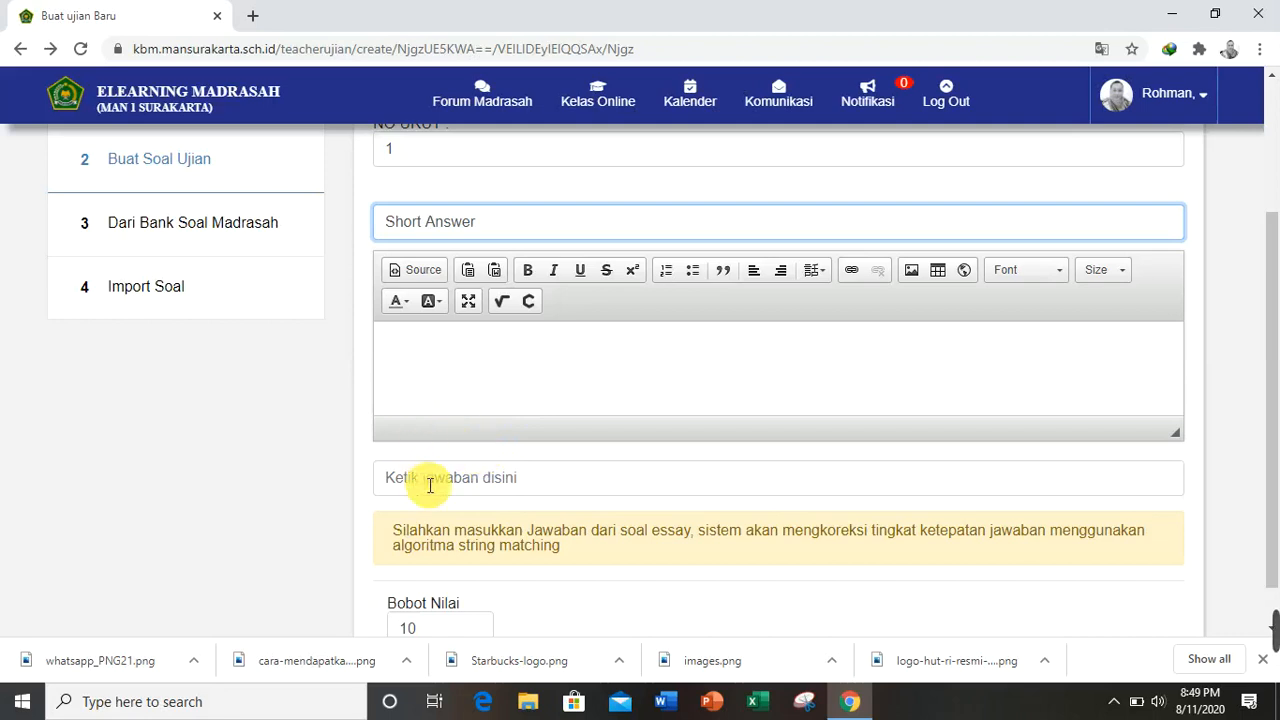
pyautogui.click(419, 342)
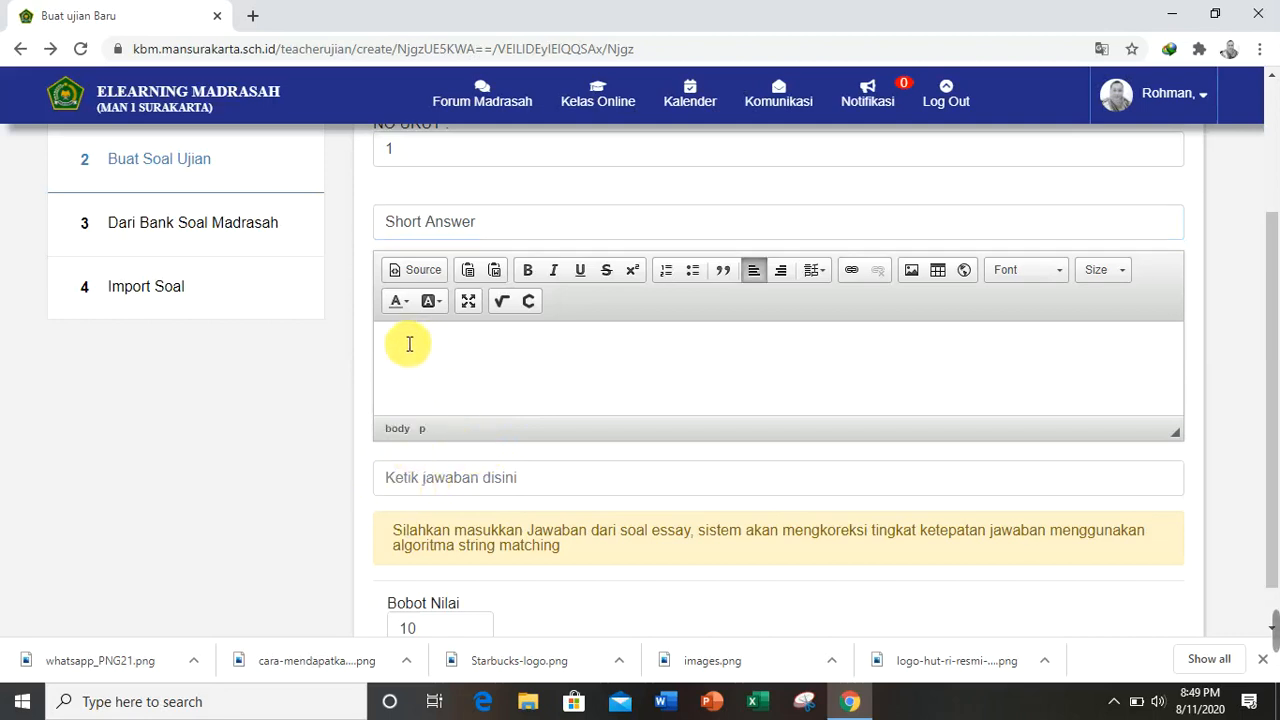
pyautogui.click(410, 479)
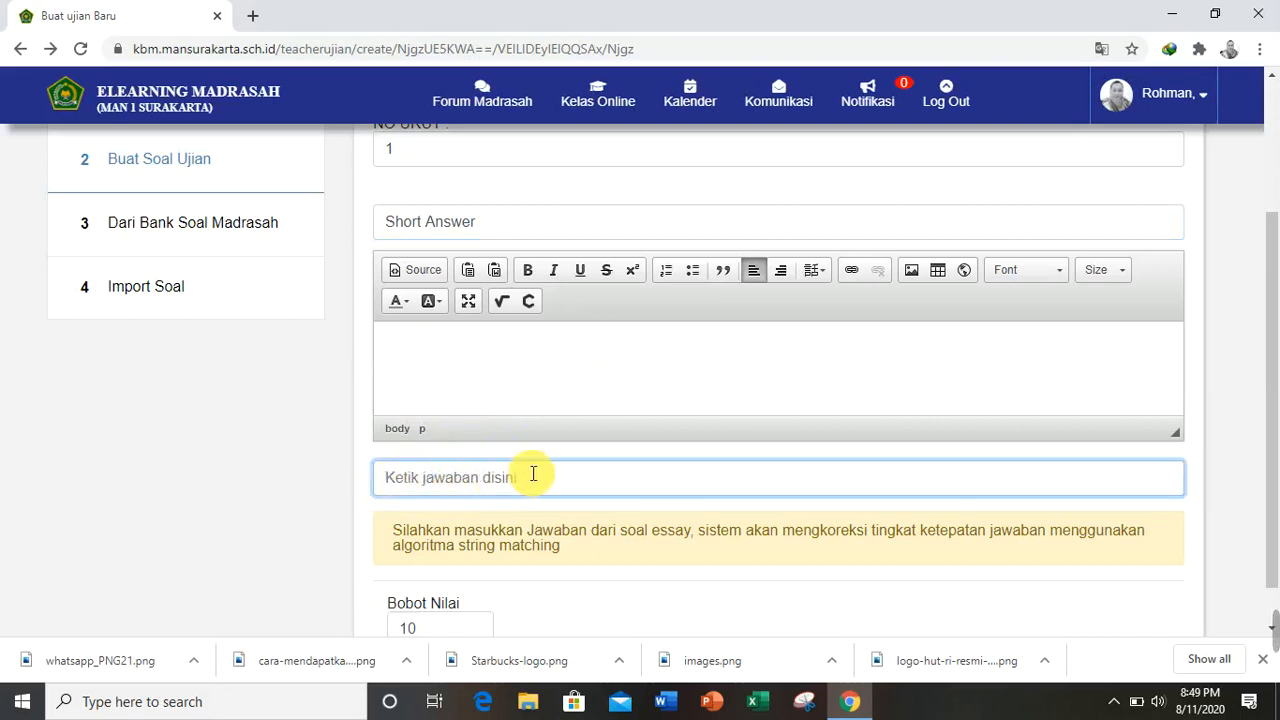
pyautogui.scroll(-1, 551, 481)
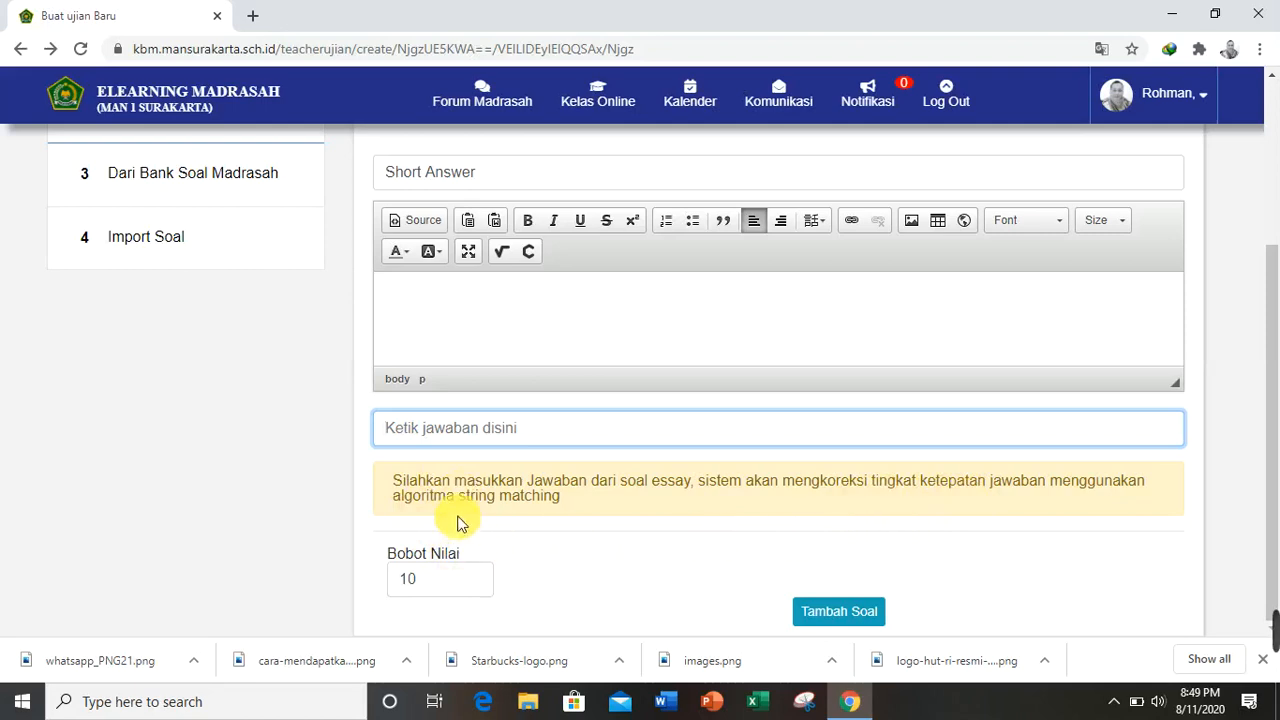
# - Change question 1's type to Essay and place the cursor in the question text editor
pyautogui.scroll(2, 449, 497)
pyautogui.click(474, 371)
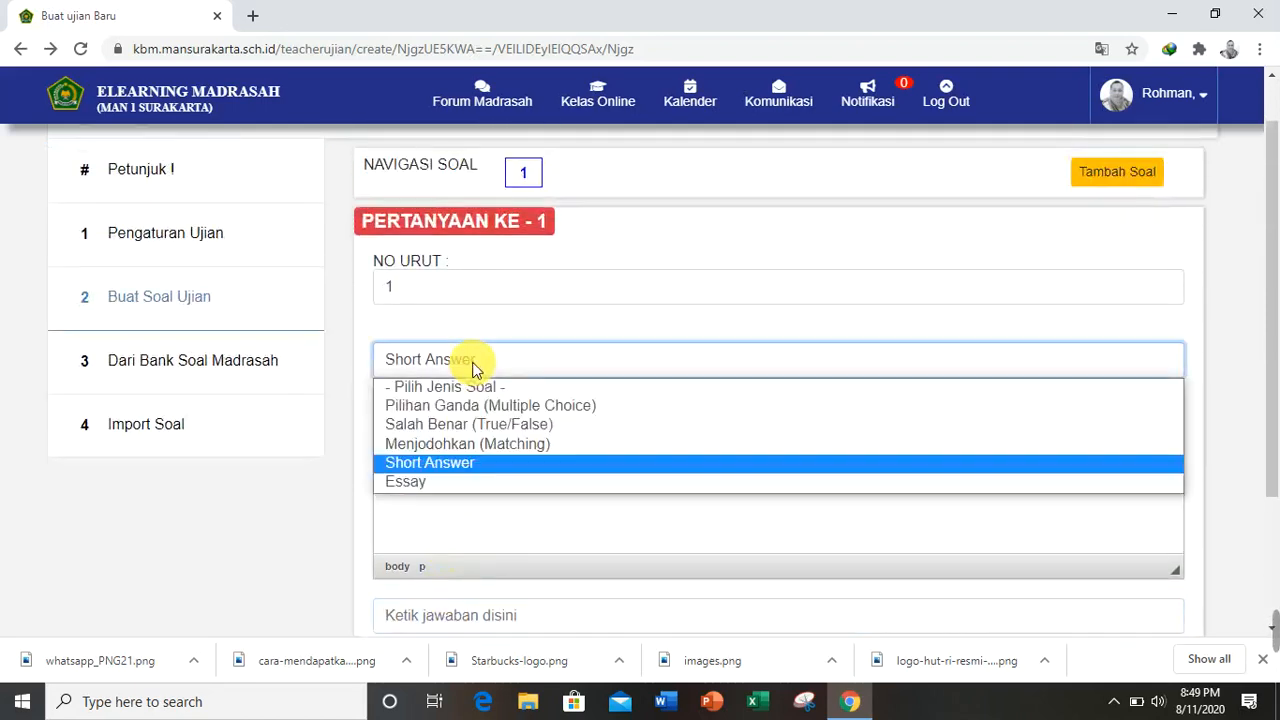
pyautogui.click(411, 480)
pyautogui.scroll(-1, 500, 466)
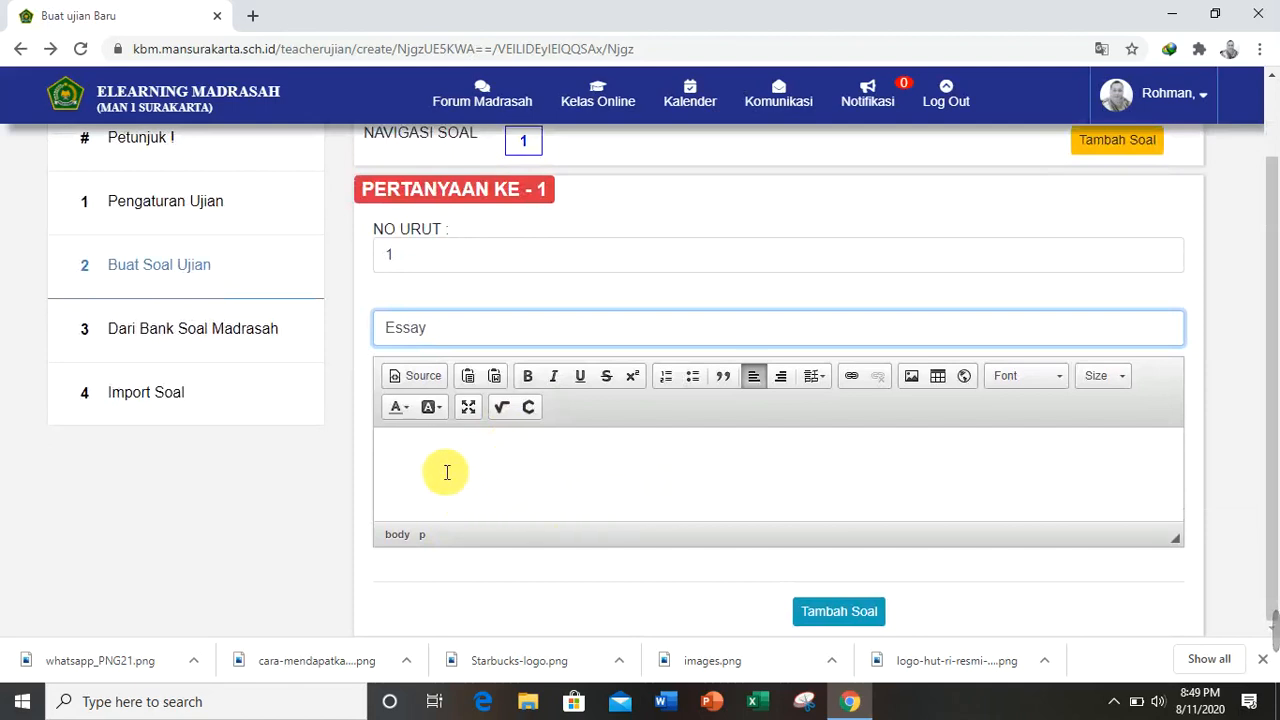
pyautogui.click(420, 451)
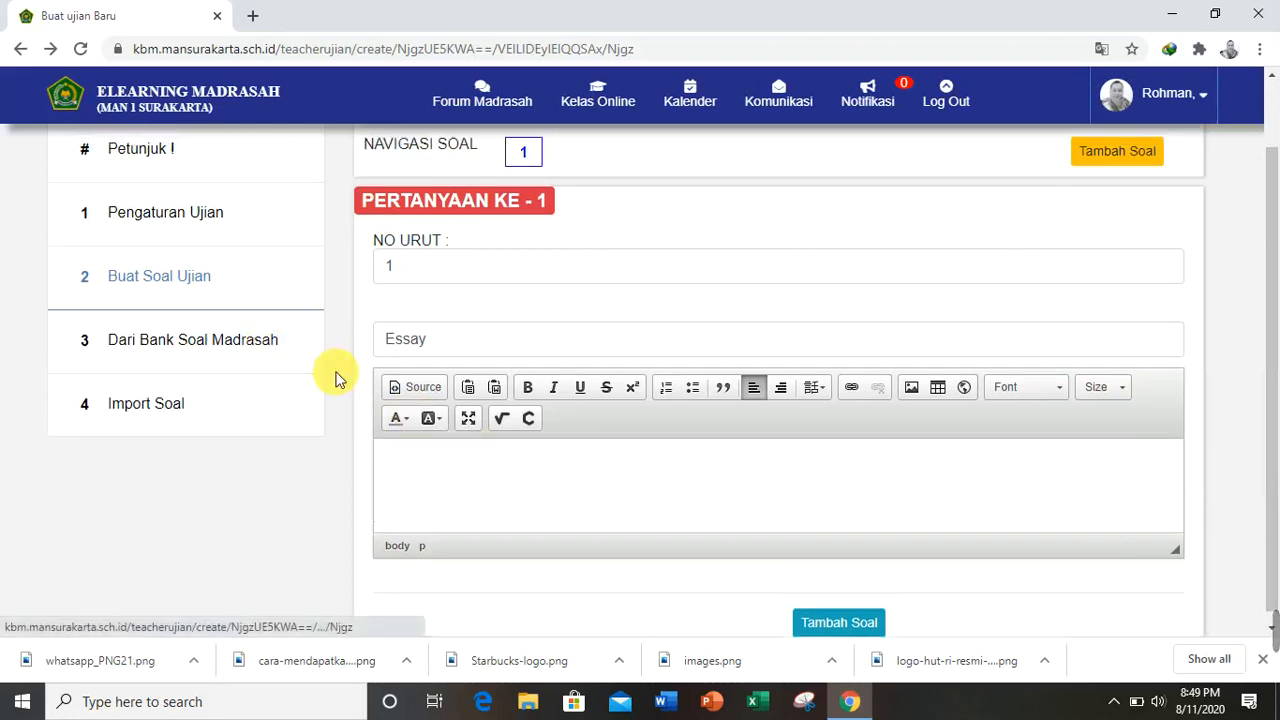
# - Open the madrasah's question bank and examine the listed banks, their filters and the options for taking questions
pyautogui.scroll(1, 400, 390)
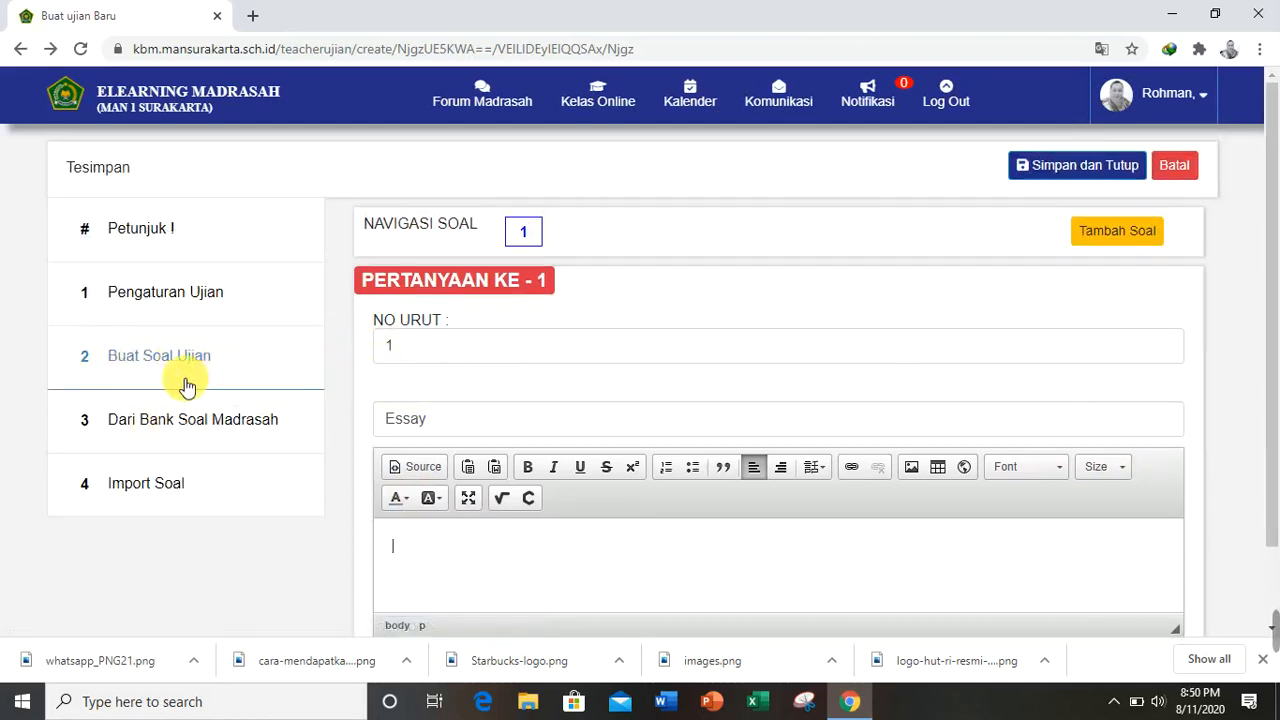
pyautogui.click(163, 421)
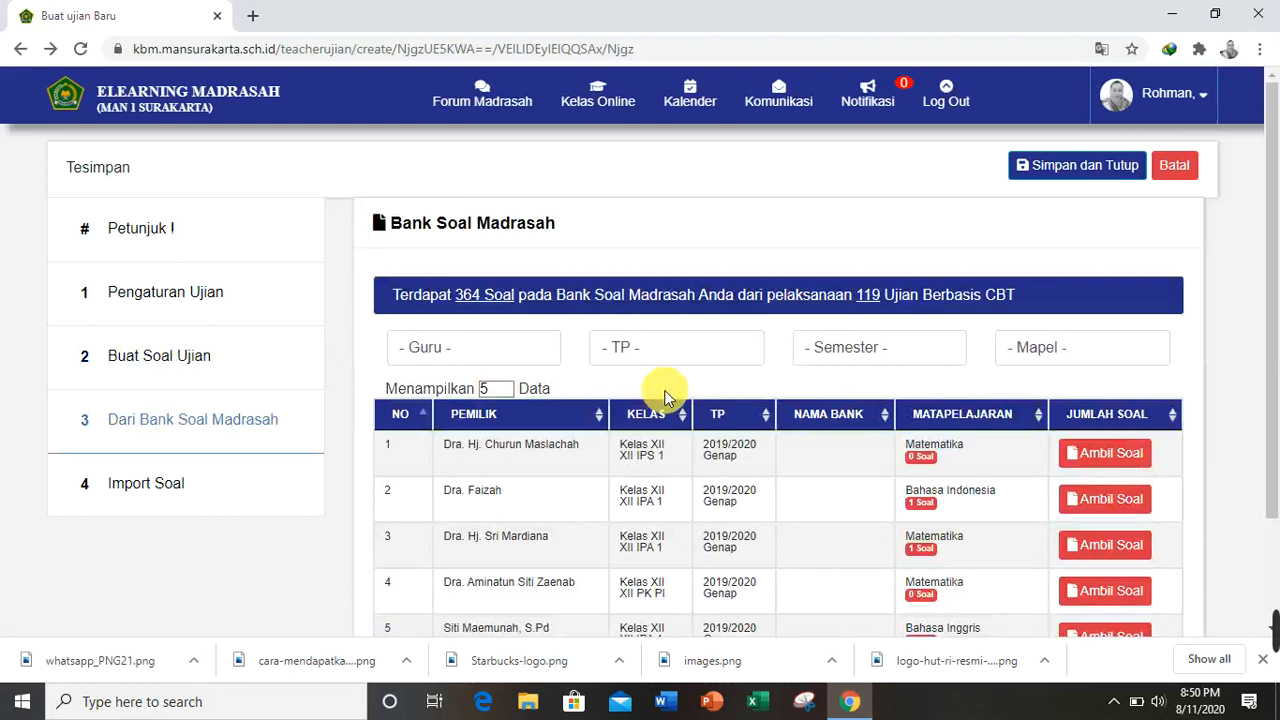
pyautogui.scroll(-2, 663, 388)
pyautogui.scroll(1, 297, 382)
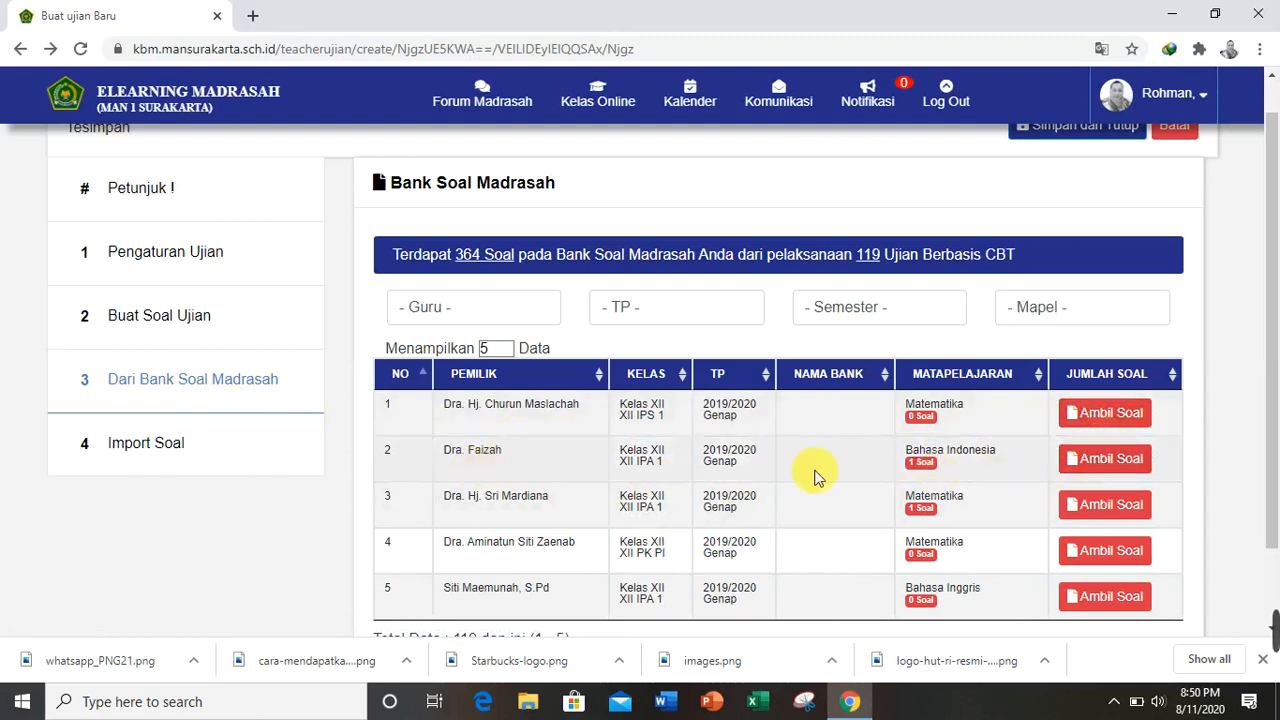
pyautogui.scroll(-1, 1100, 451)
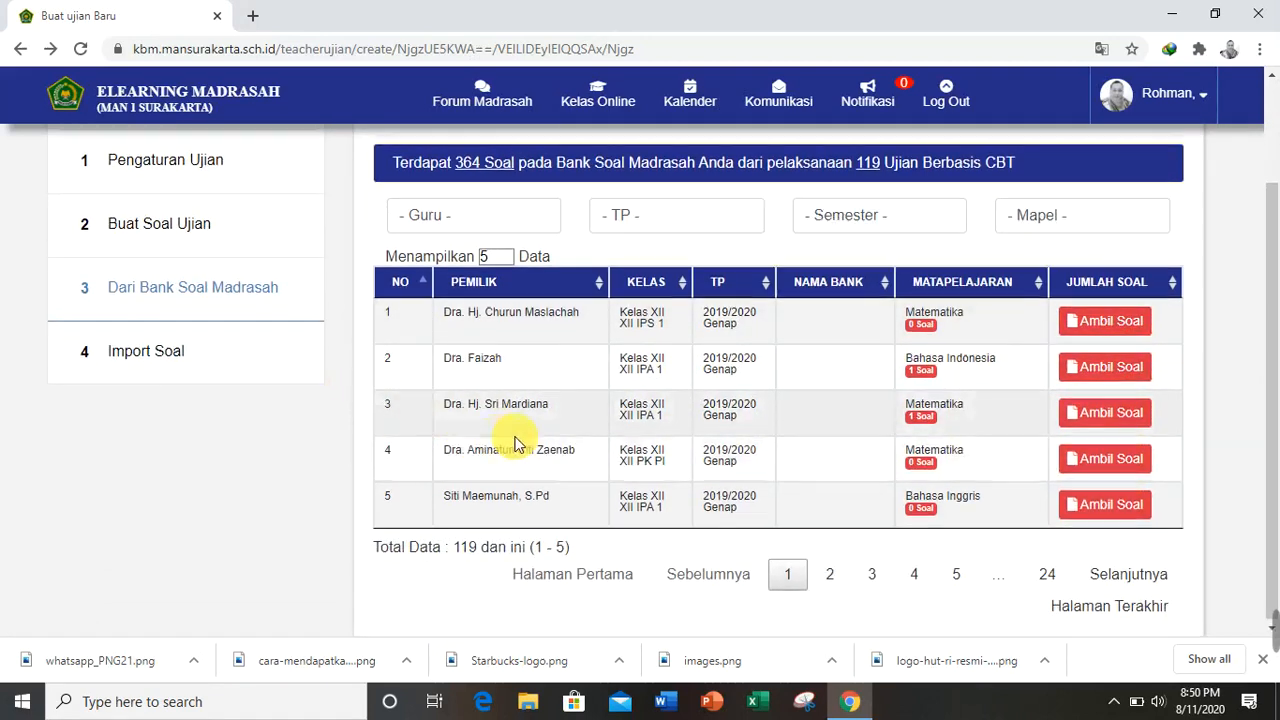
pyautogui.scroll(1, 460, 440)
pyautogui.scroll(-1, 152, 450)
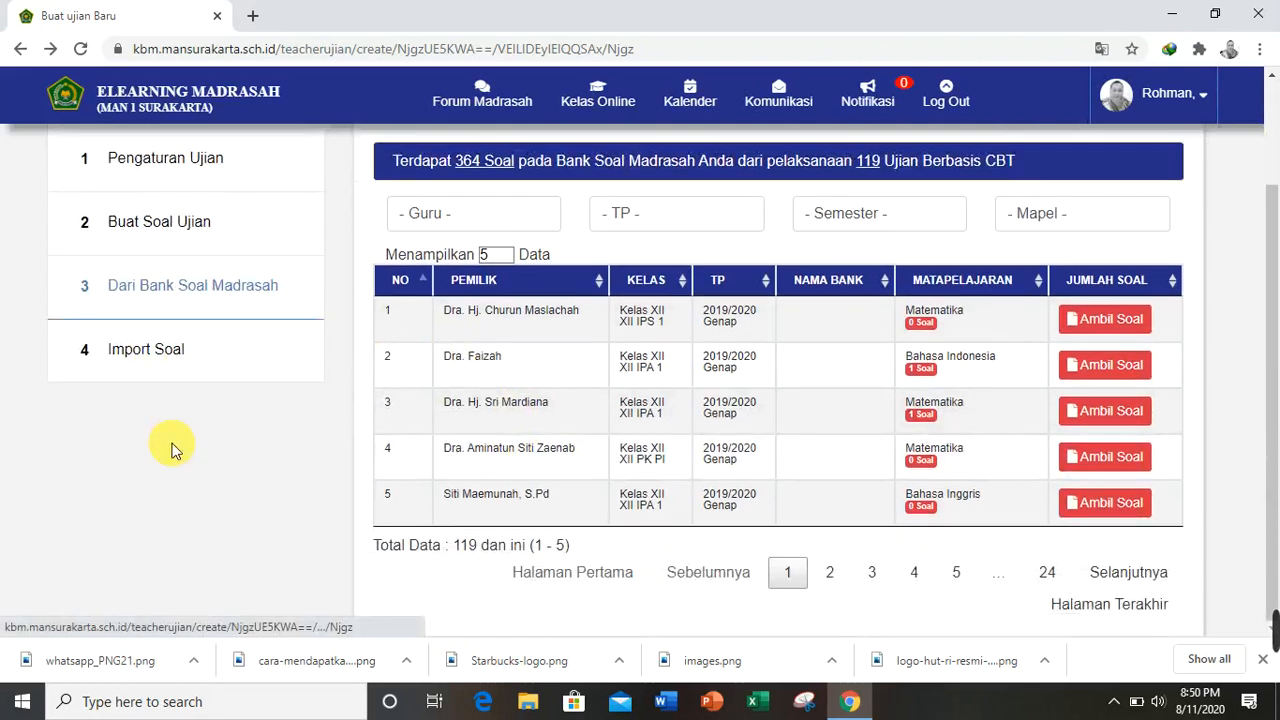
# - Open the question import page and download its question template
pyautogui.click(147, 358)
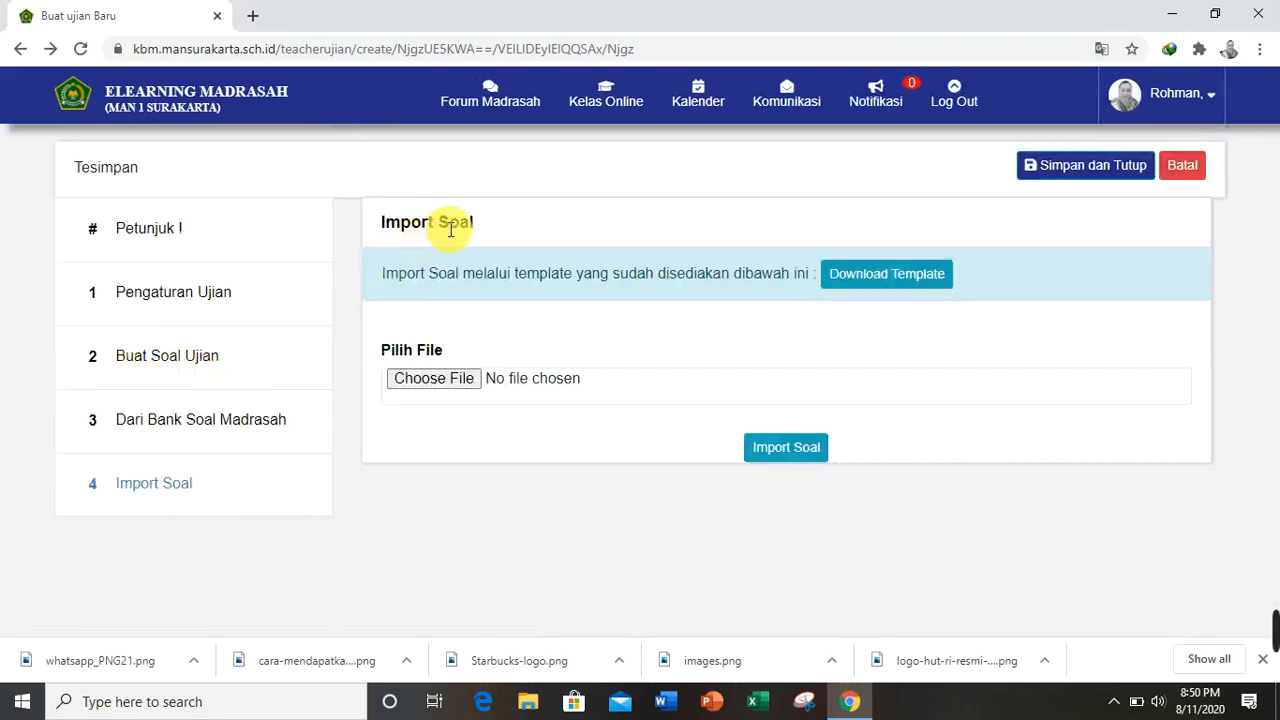
pyautogui.click(866, 283)
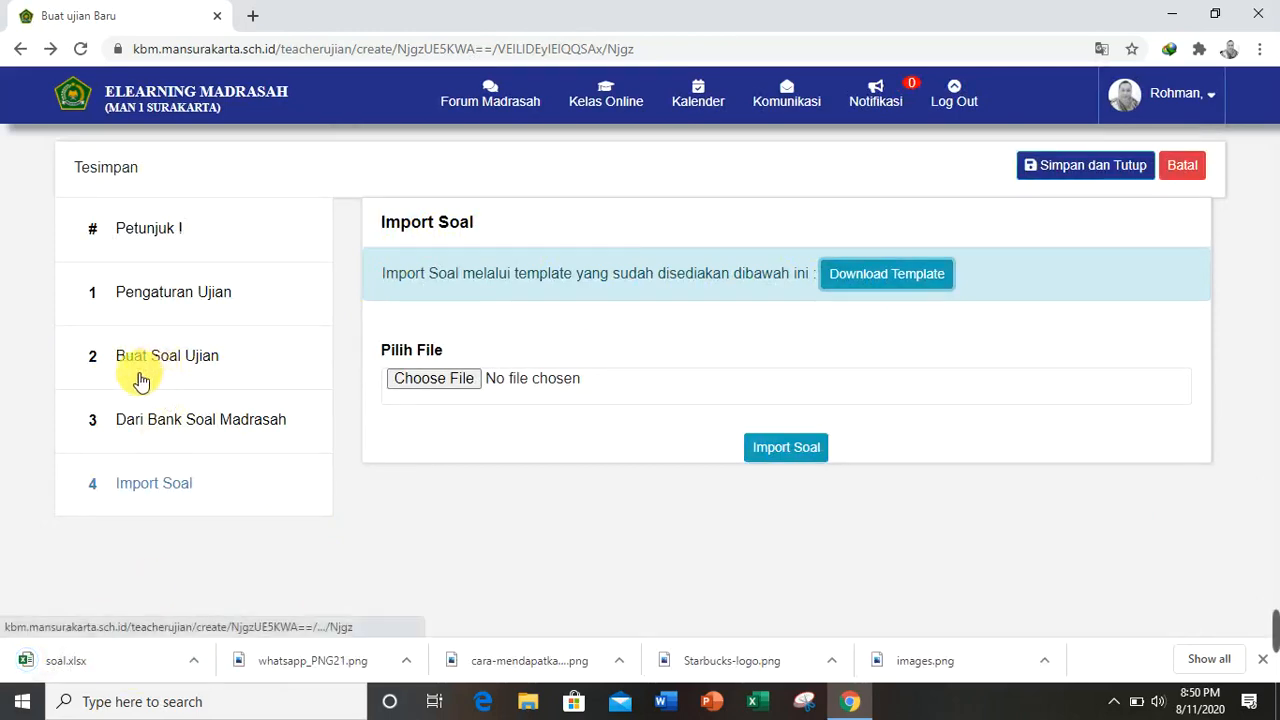
# - Open the downloaded soal.xlsx in Excel, enable editing, and select the first question in cell B2
pyautogui.click(88, 676)
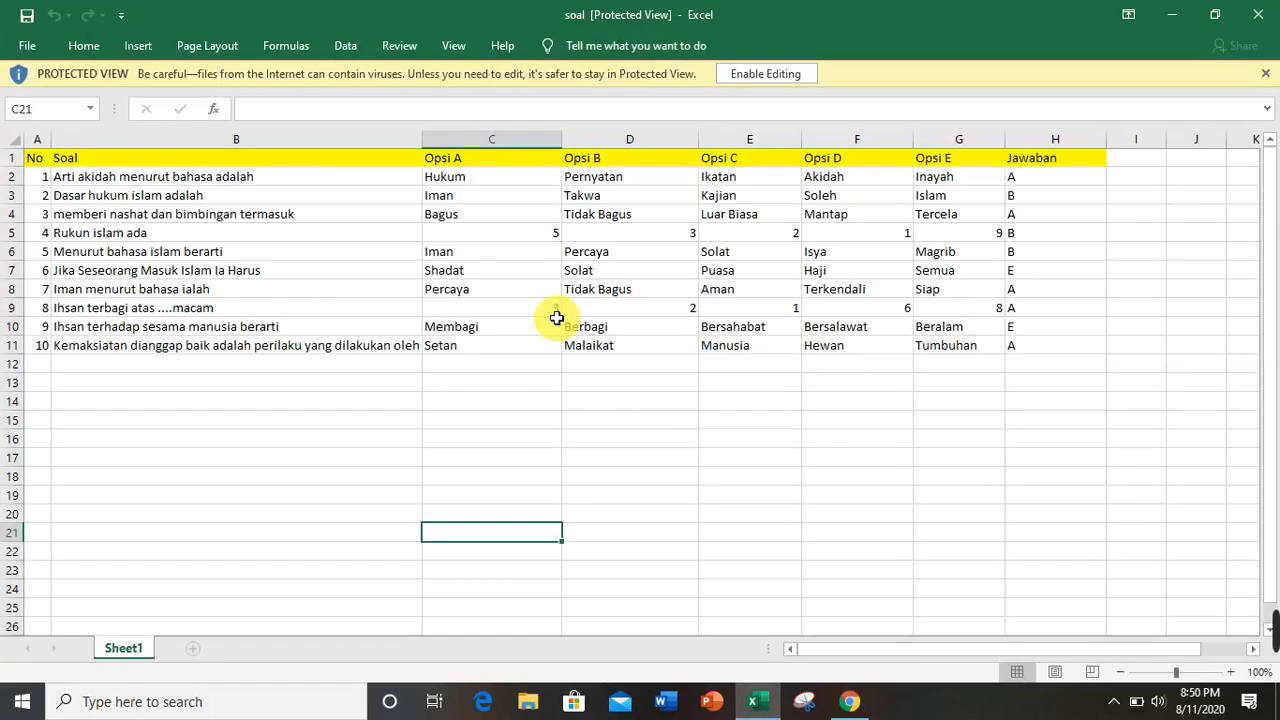
pyautogui.click(760, 80)
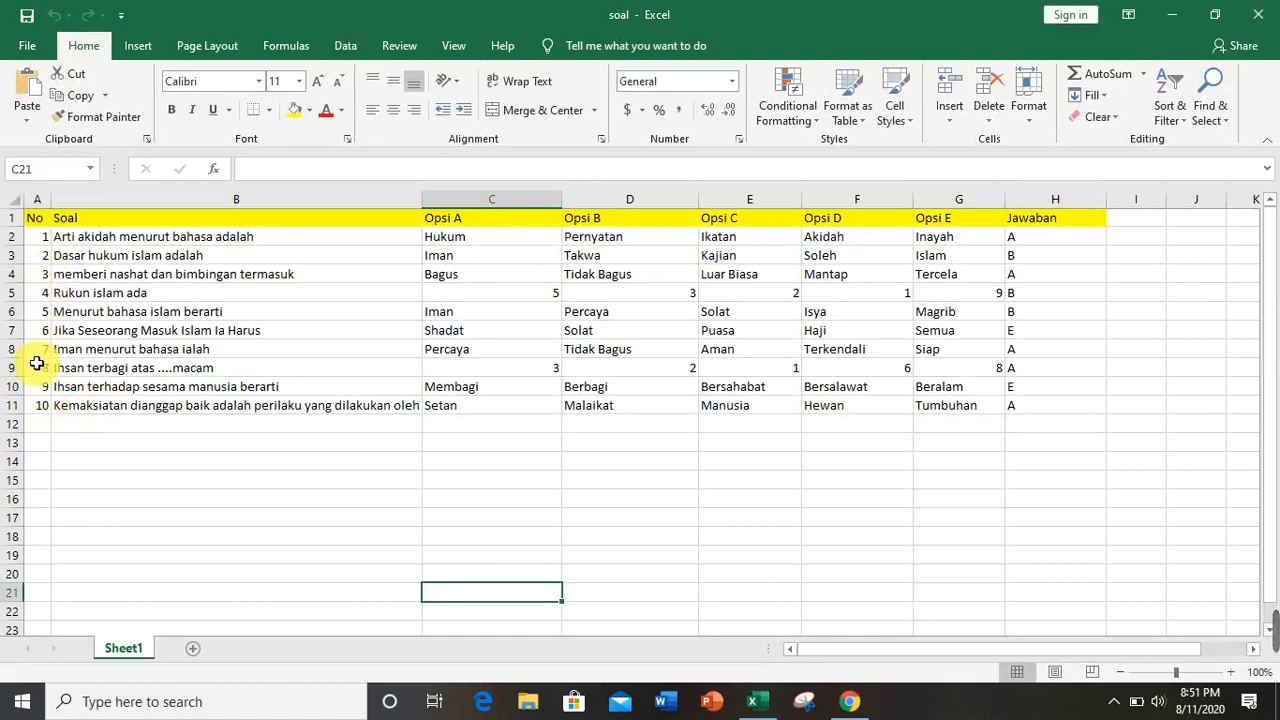
pyautogui.click(78, 239)
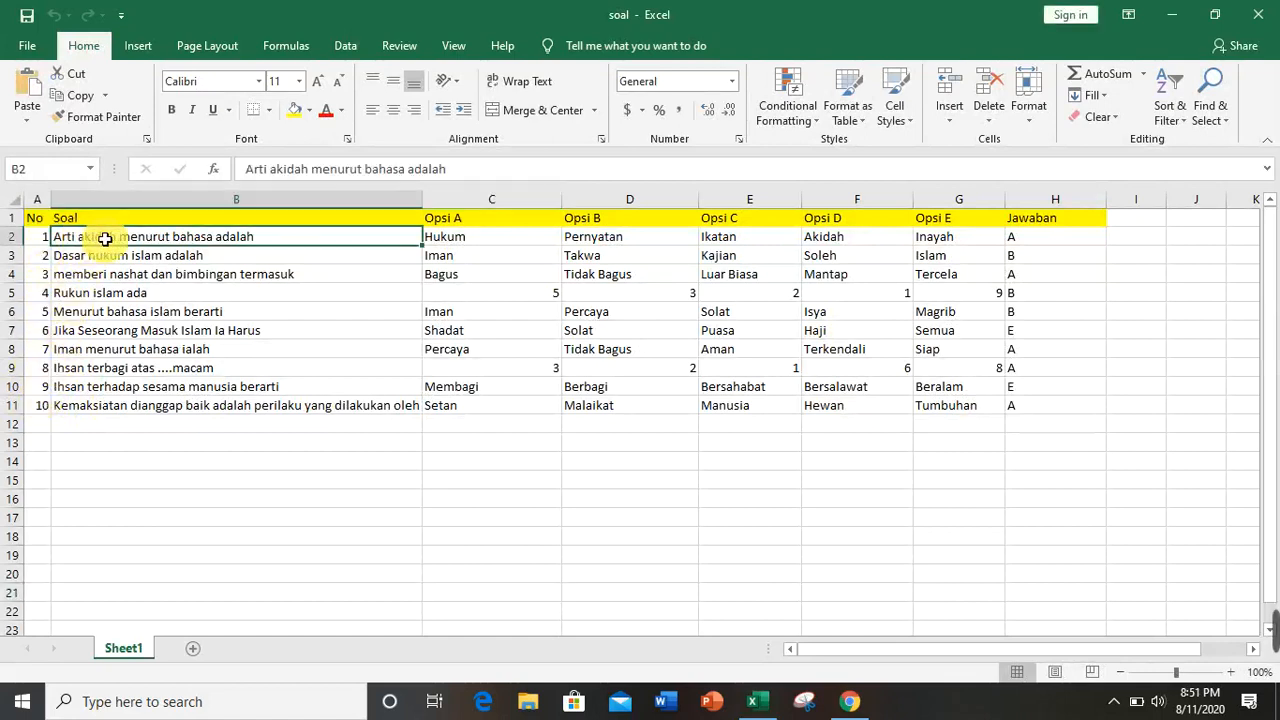
# - Examine how the template lays out options A to E and the answer key for the first two questions
pyautogui.click(448, 237)
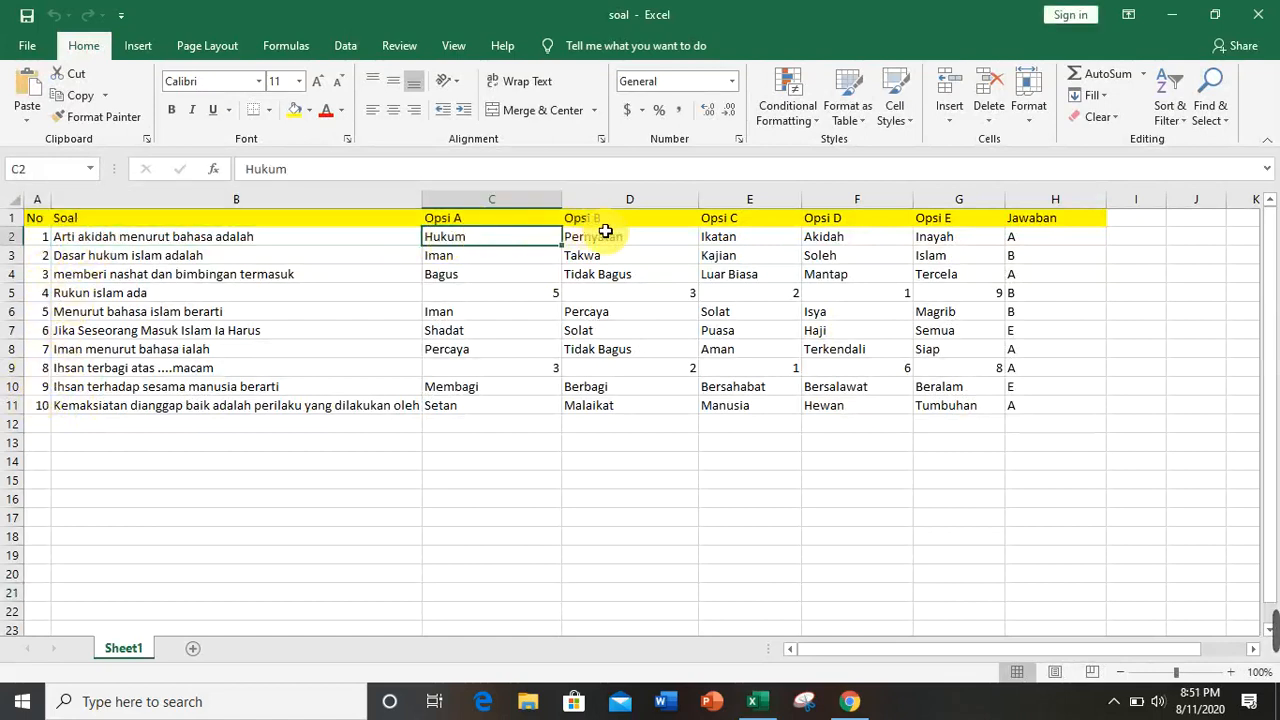
pyautogui.click(603, 236)
pyautogui.click(737, 237)
pyautogui.click(848, 240)
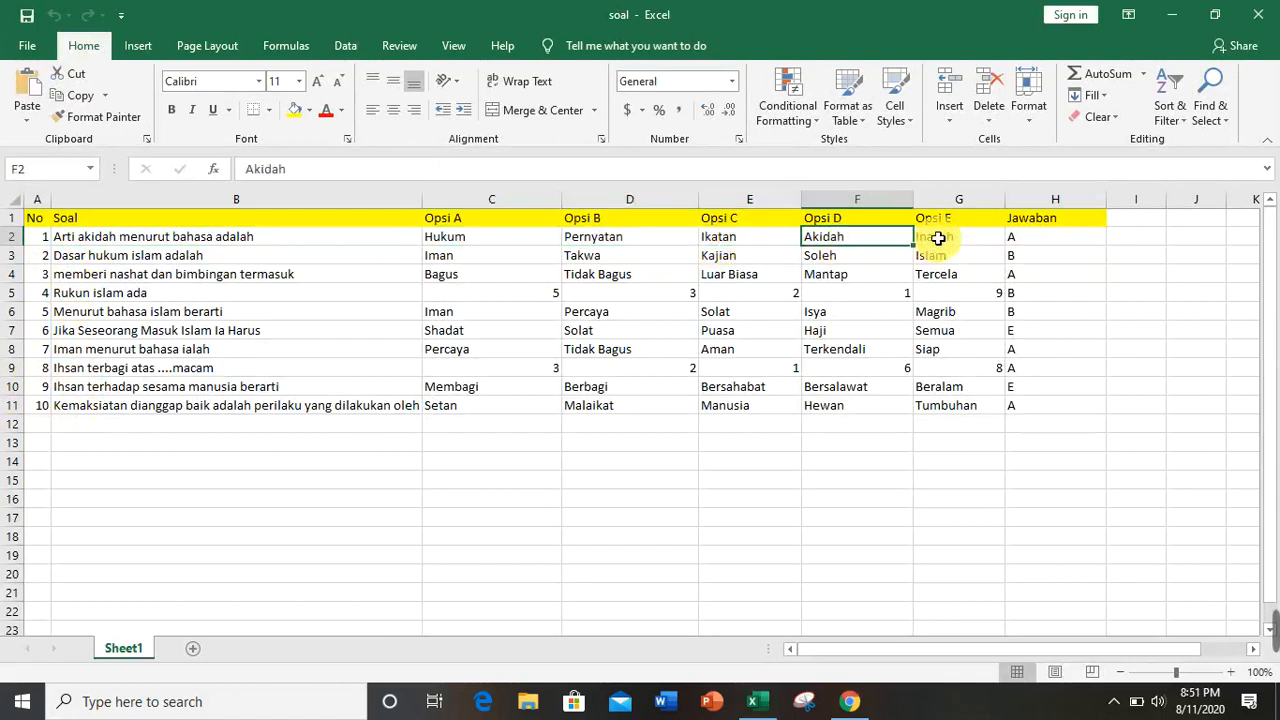
pyautogui.click(937, 238)
pyautogui.click(1051, 240)
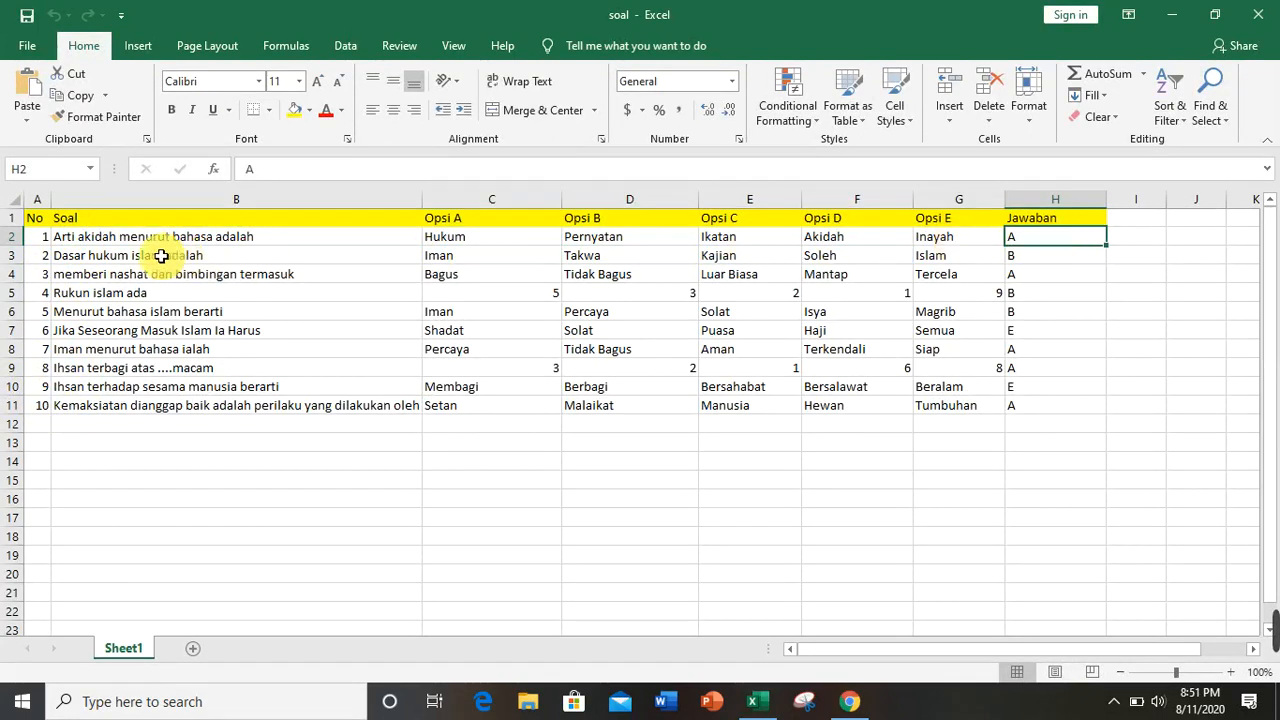
pyautogui.click(100, 256)
pyautogui.click(463, 257)
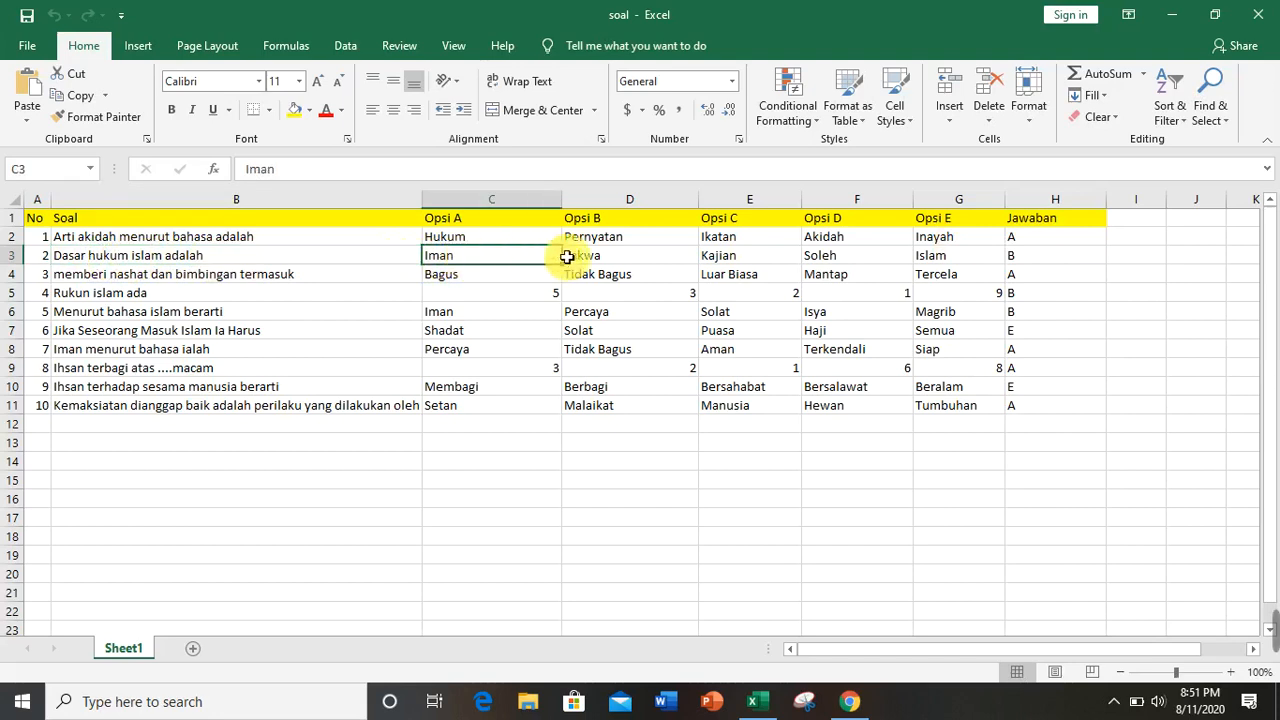
pyautogui.click(600, 250)
pyautogui.click(705, 252)
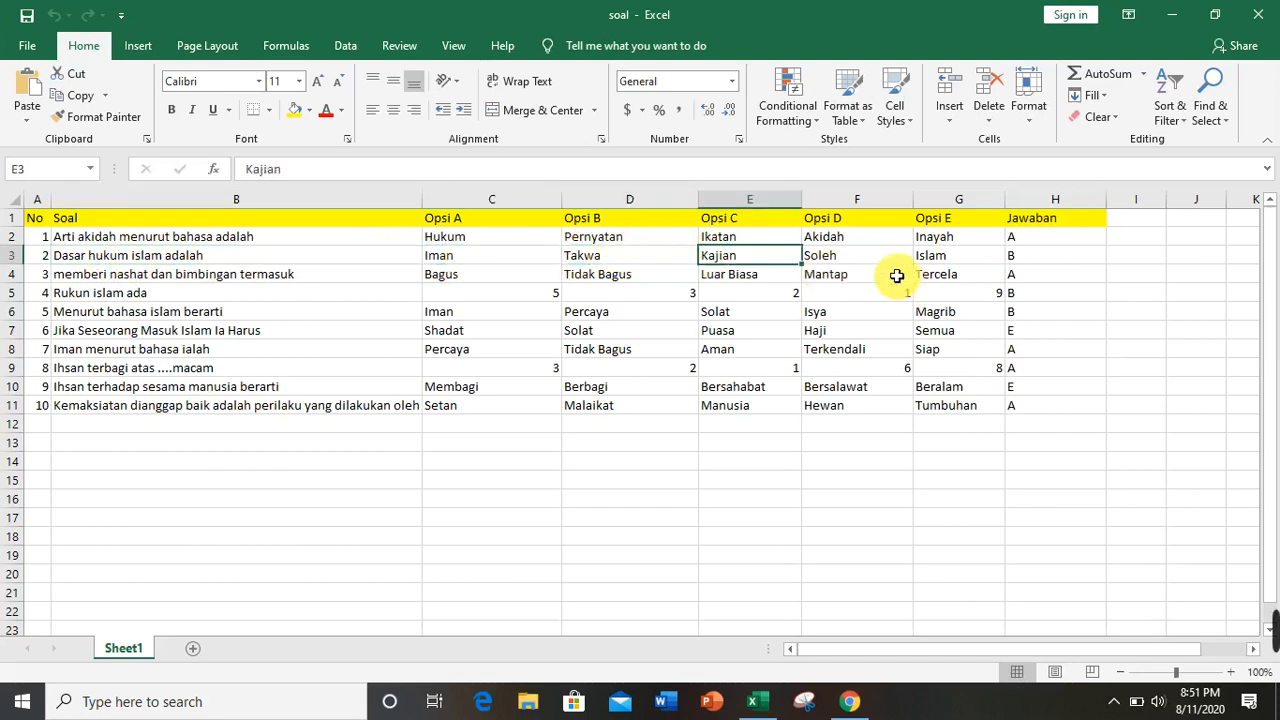
pyautogui.click(865, 259)
pyautogui.click(1020, 261)
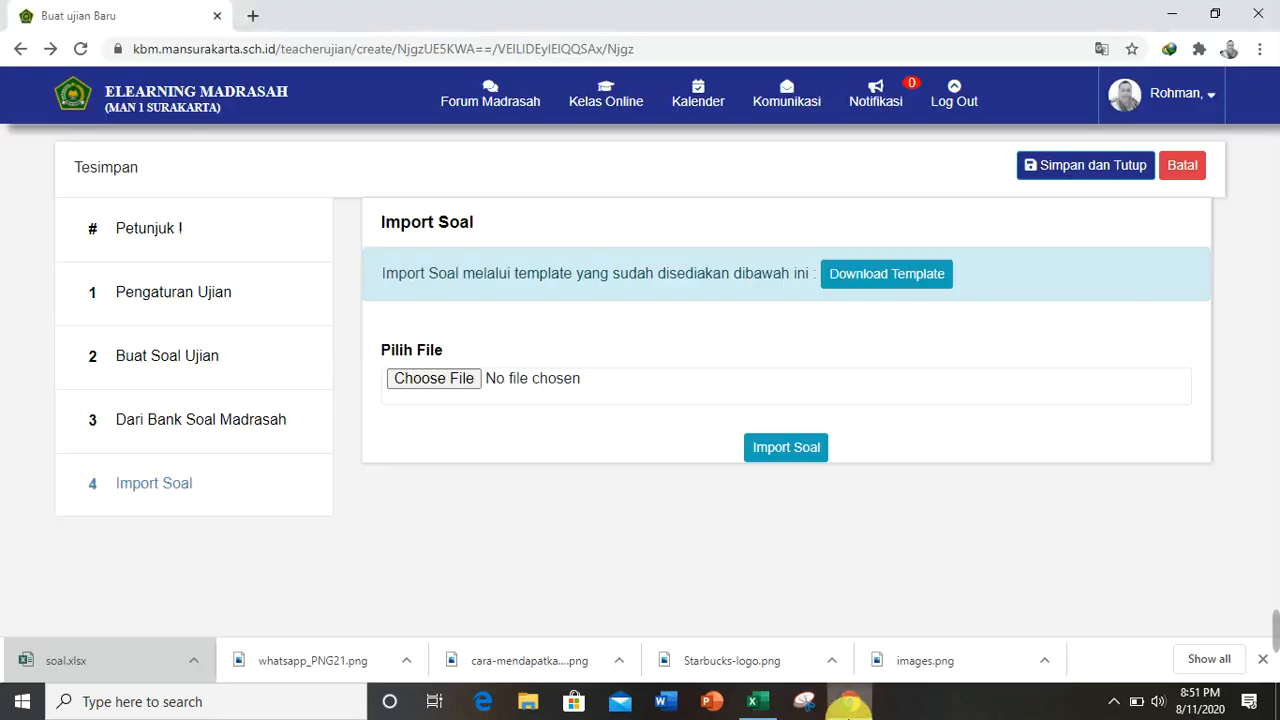
# - Return to the question import page in Chrome and import the soal file from the Downloads folder
pyautogui.click(847, 700)
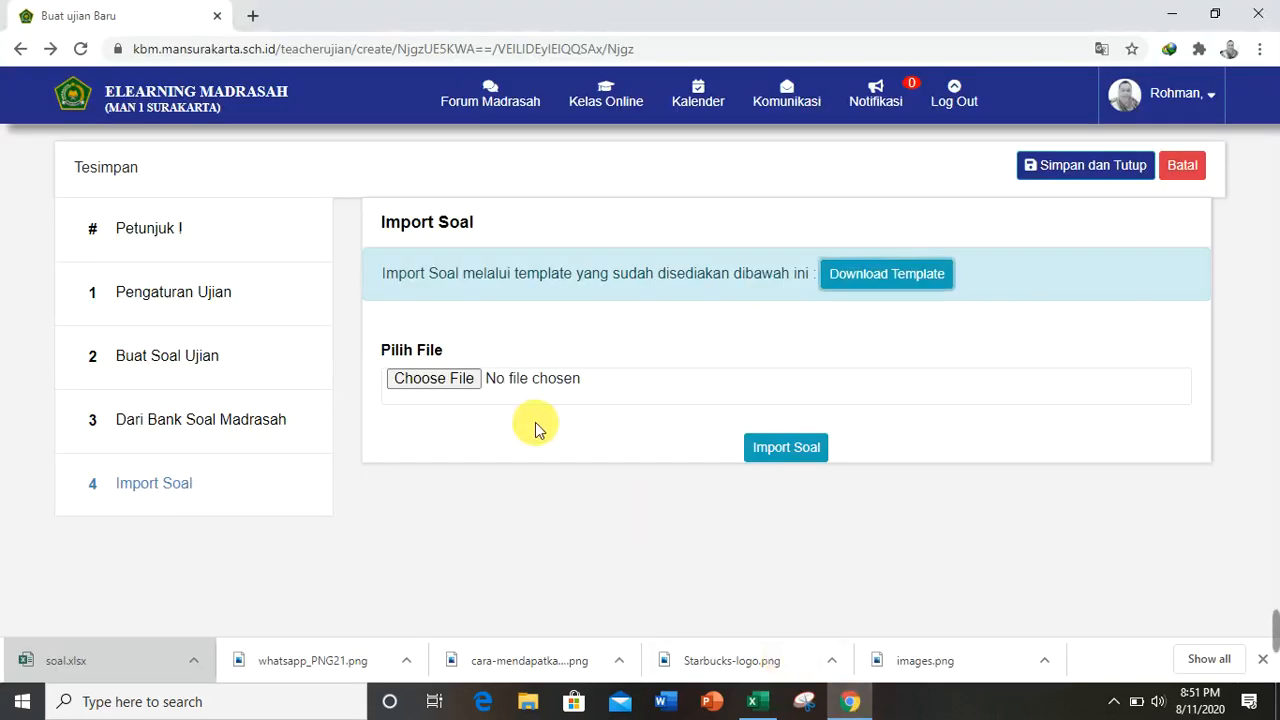
pyautogui.click(434, 380)
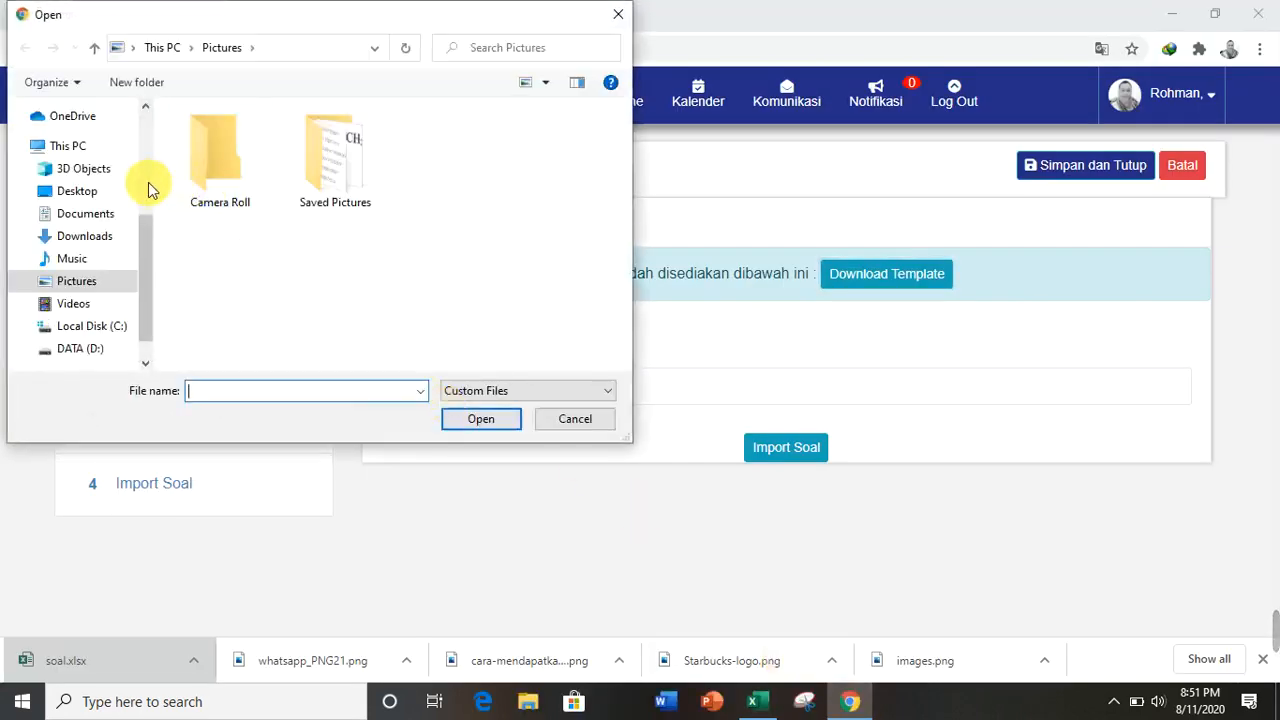
pyautogui.click(95, 238)
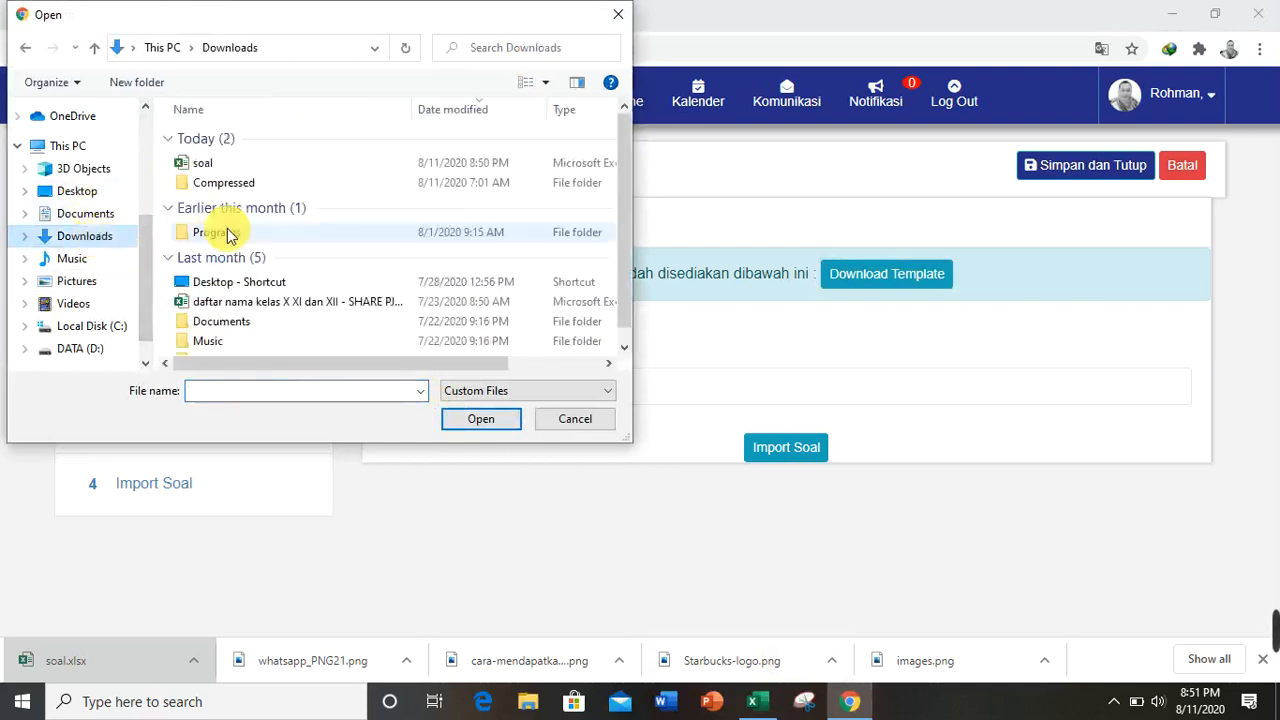
pyautogui.click(203, 170)
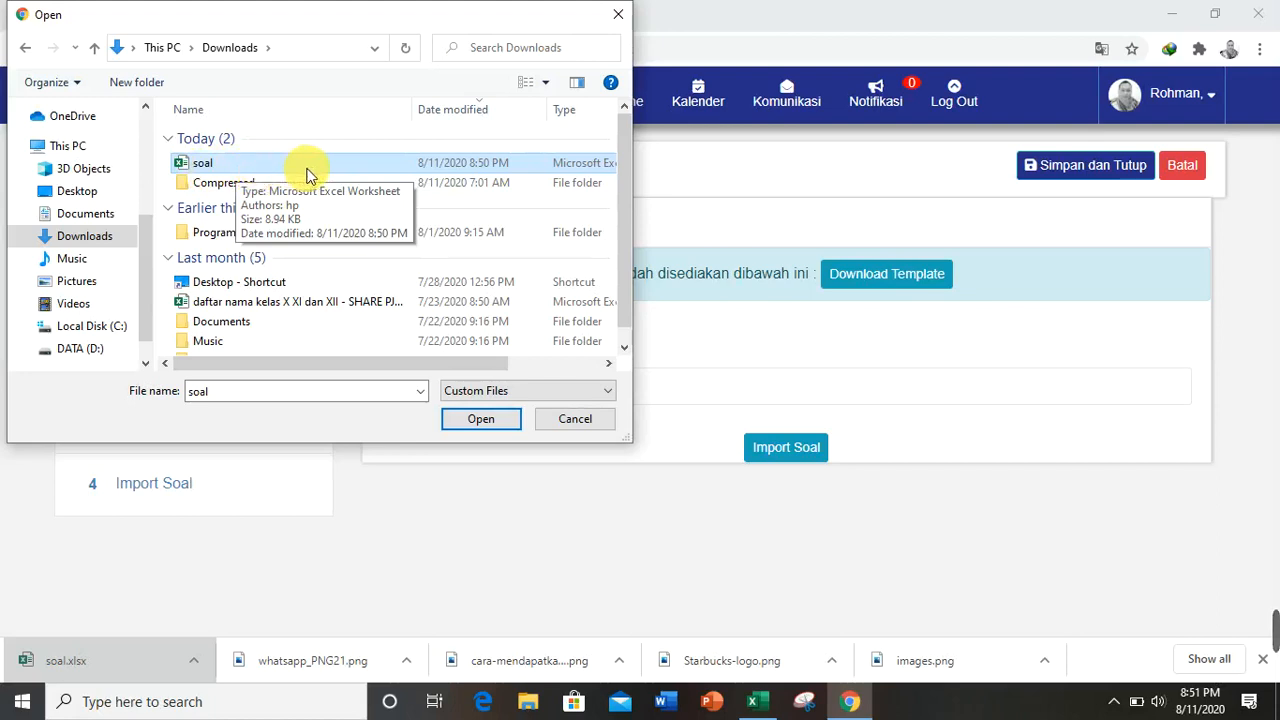
pyautogui.click(459, 424)
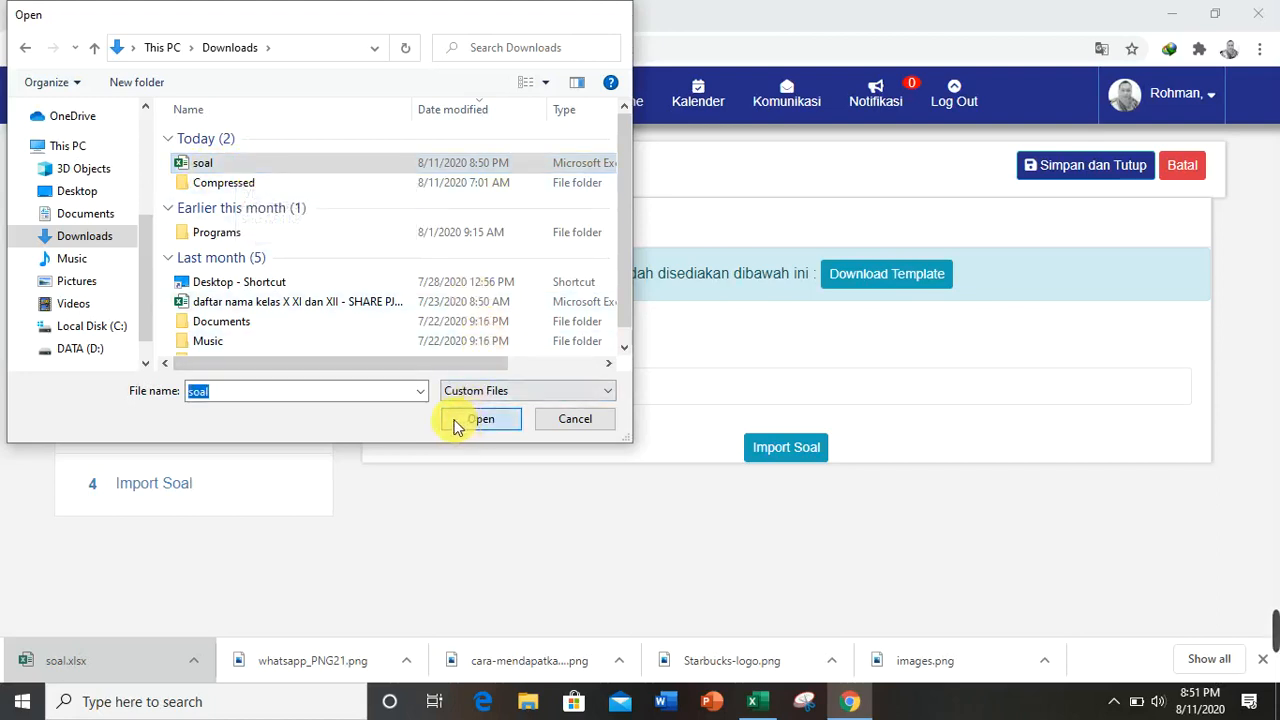
pyautogui.click(785, 455)
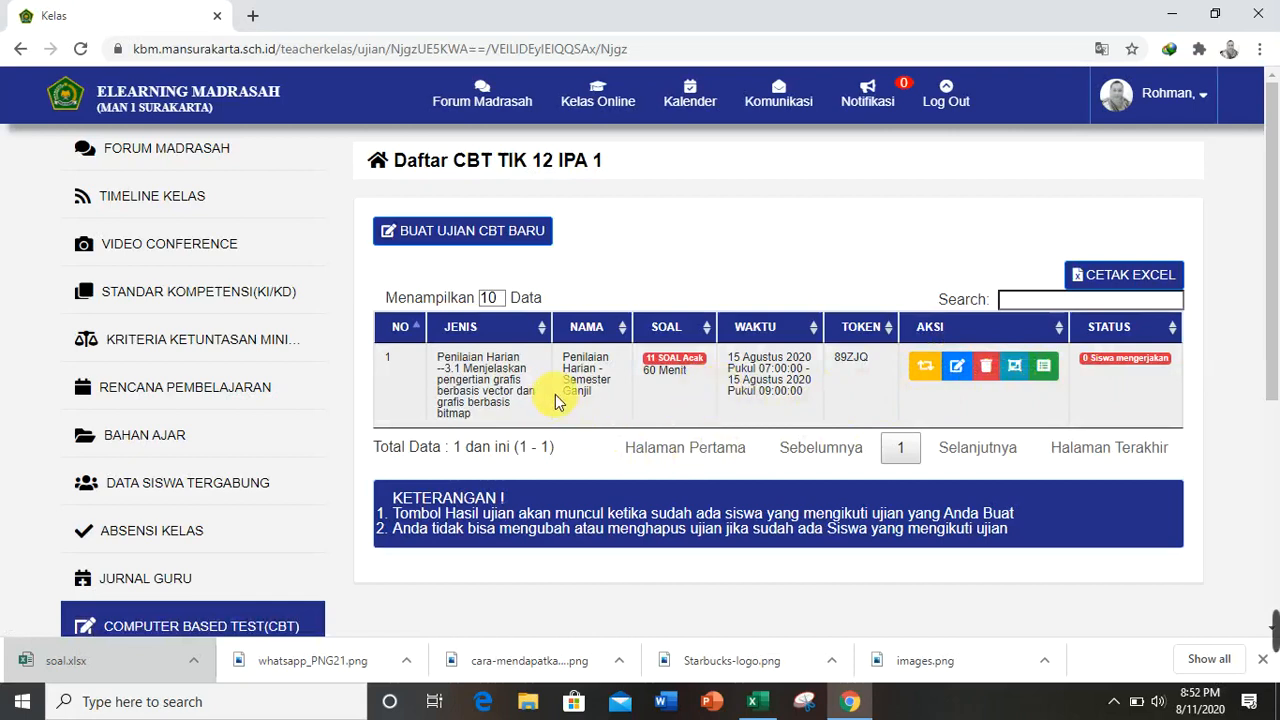
# - Review the CBT list, open Penilaian Pengetahuan (KI3) for TIK 12 IPA 1, and start a new knowledge assessment
pyautogui.scroll(-3, 425, 460)
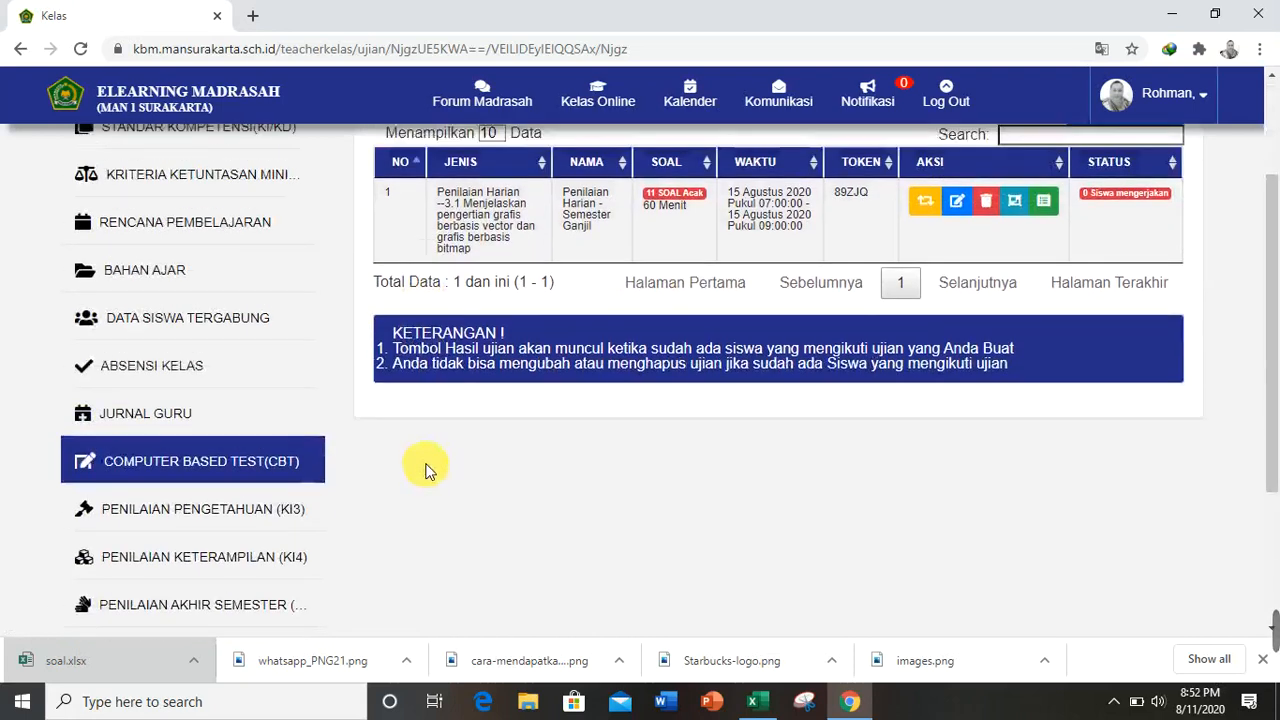
pyautogui.scroll(2, 425, 468)
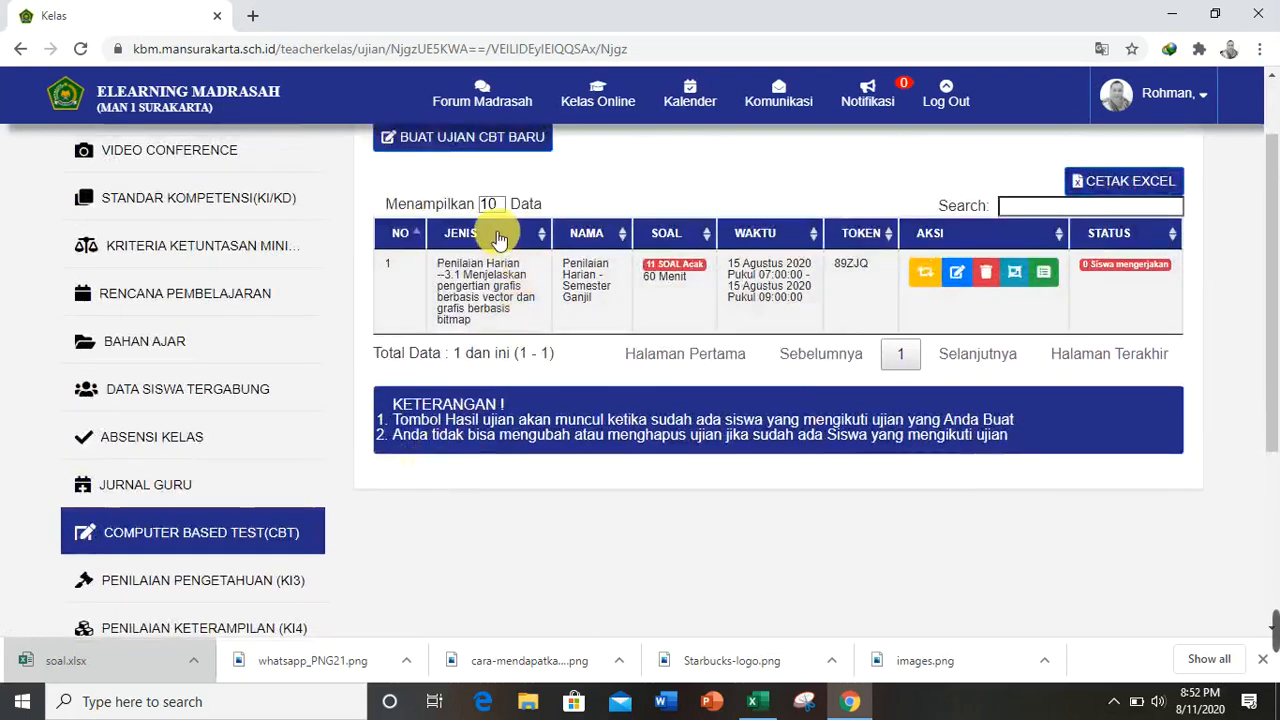
pyautogui.scroll(1, 490, 300)
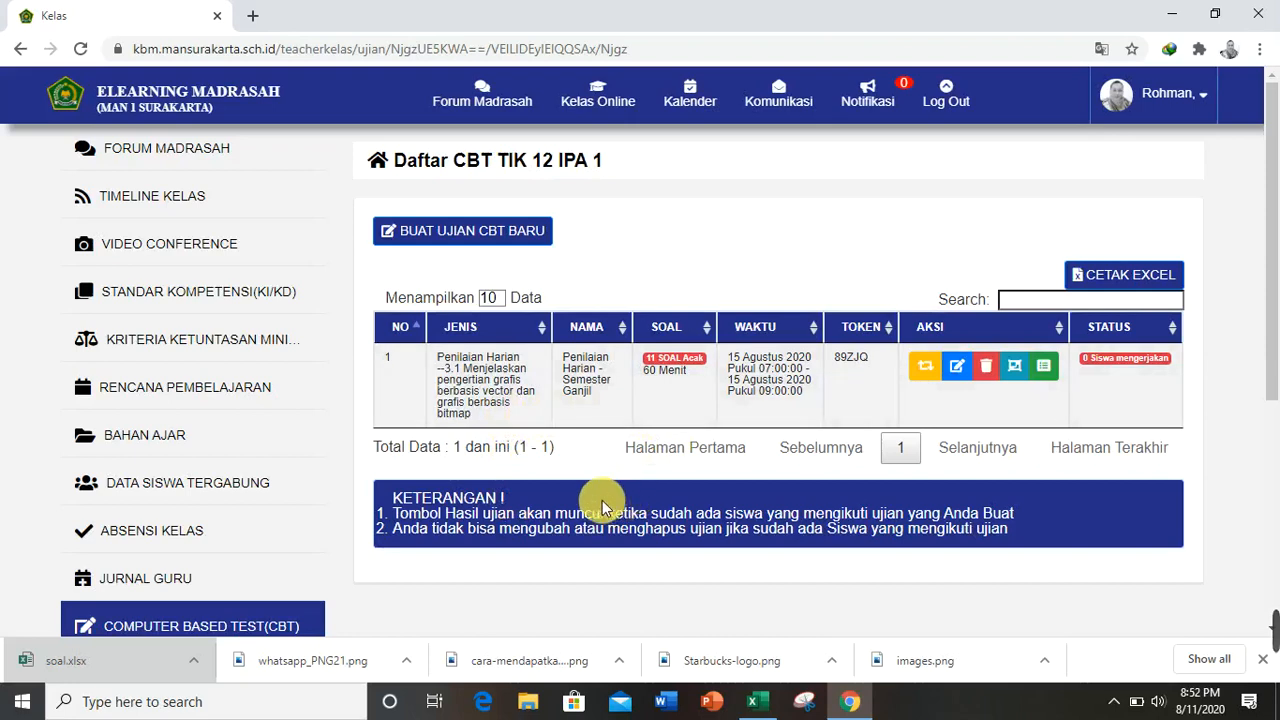
pyautogui.scroll(-1, 595, 485)
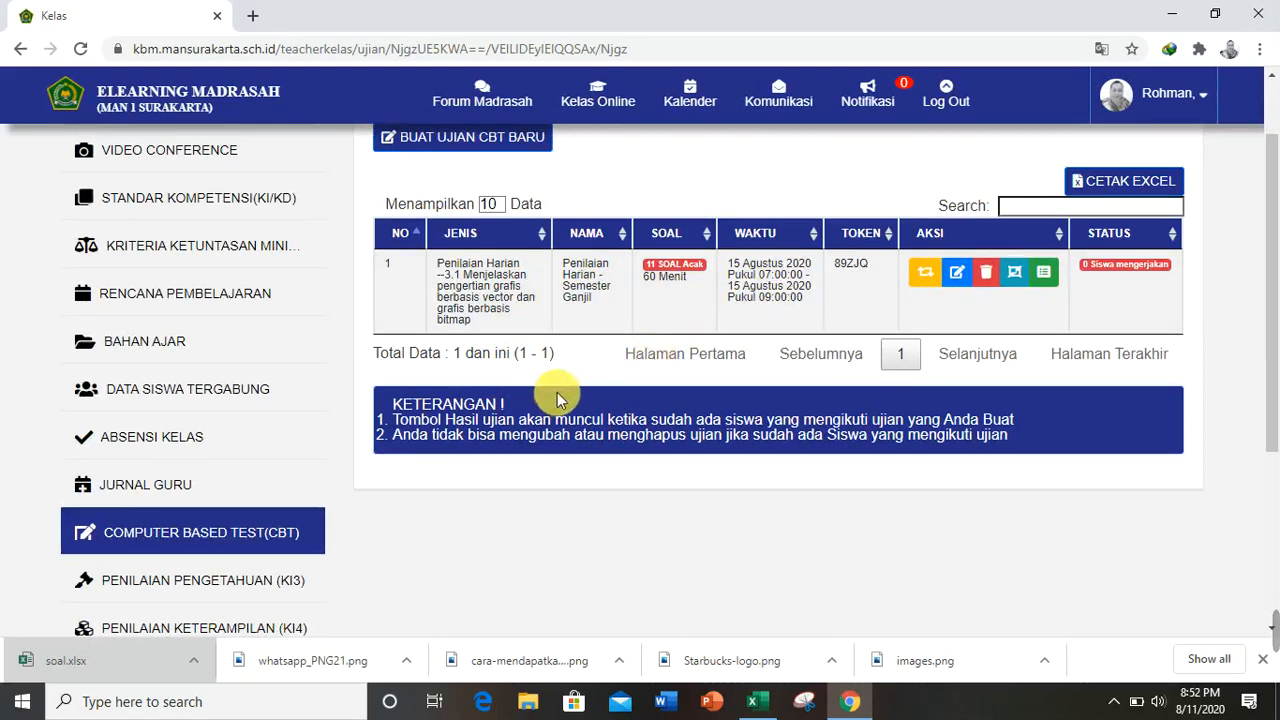
pyautogui.scroll(-1, 430, 345)
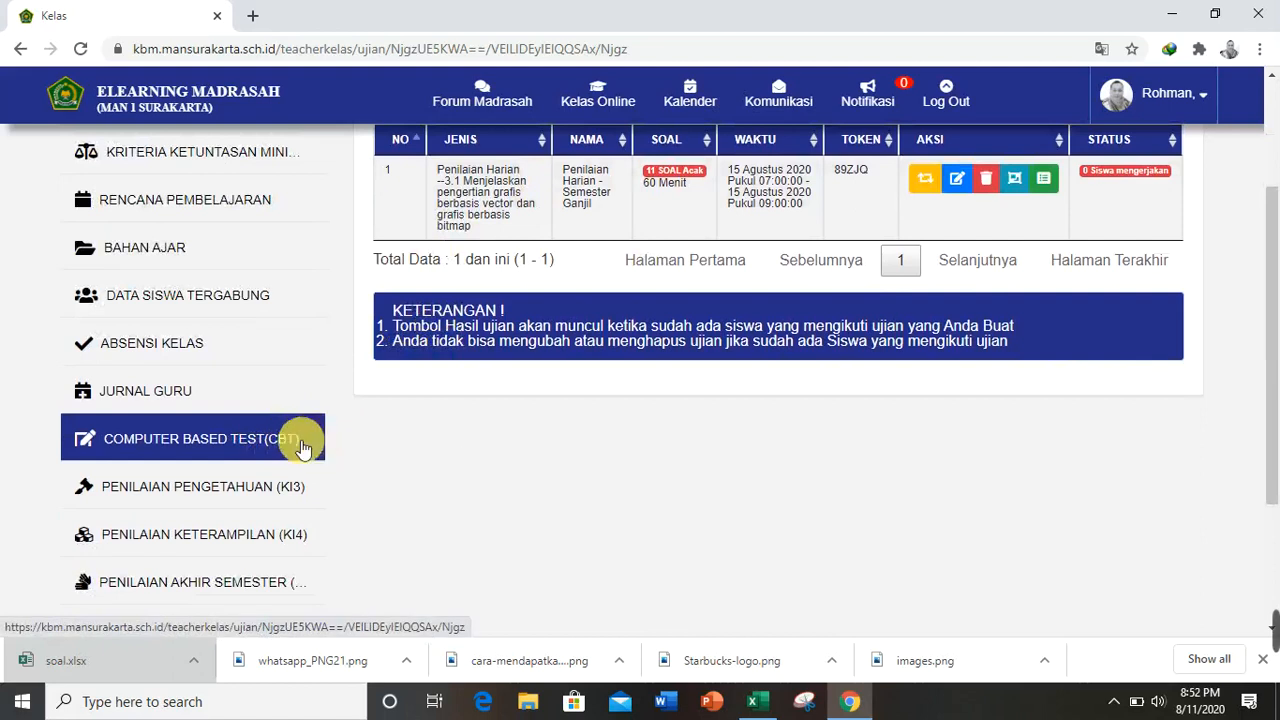
pyautogui.scroll(-1, 300, 445)
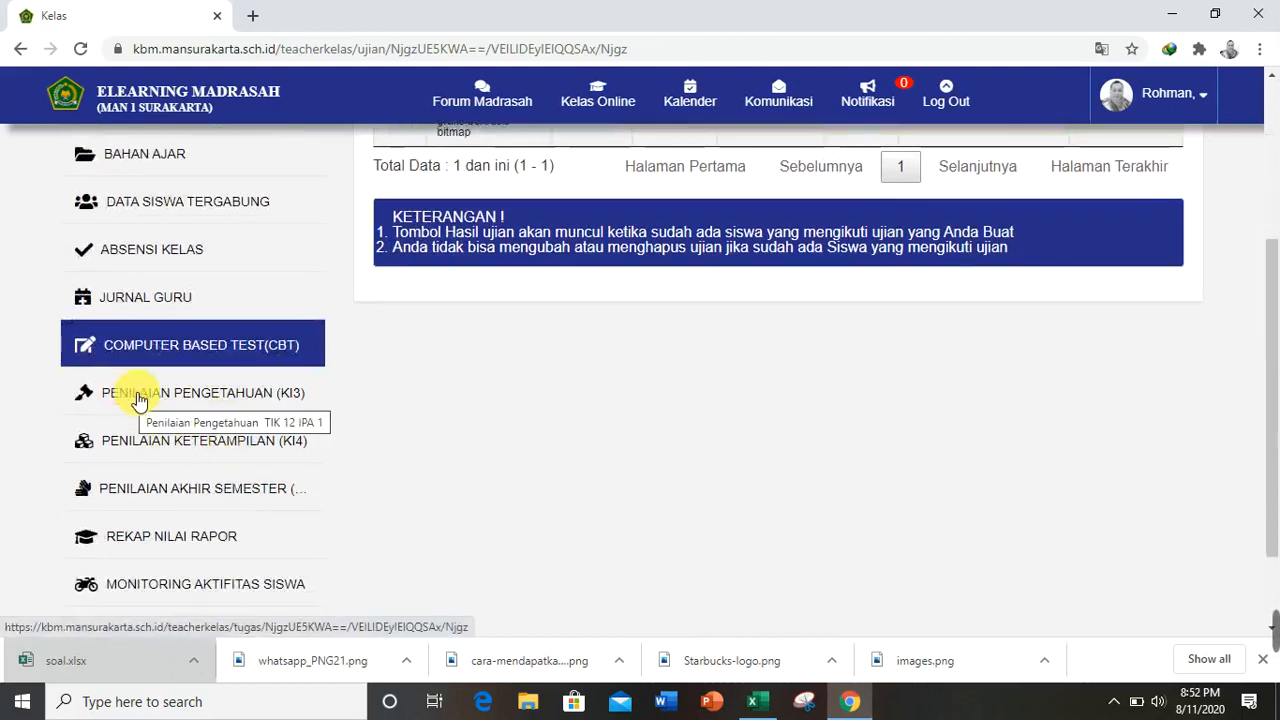
pyautogui.click(251, 401)
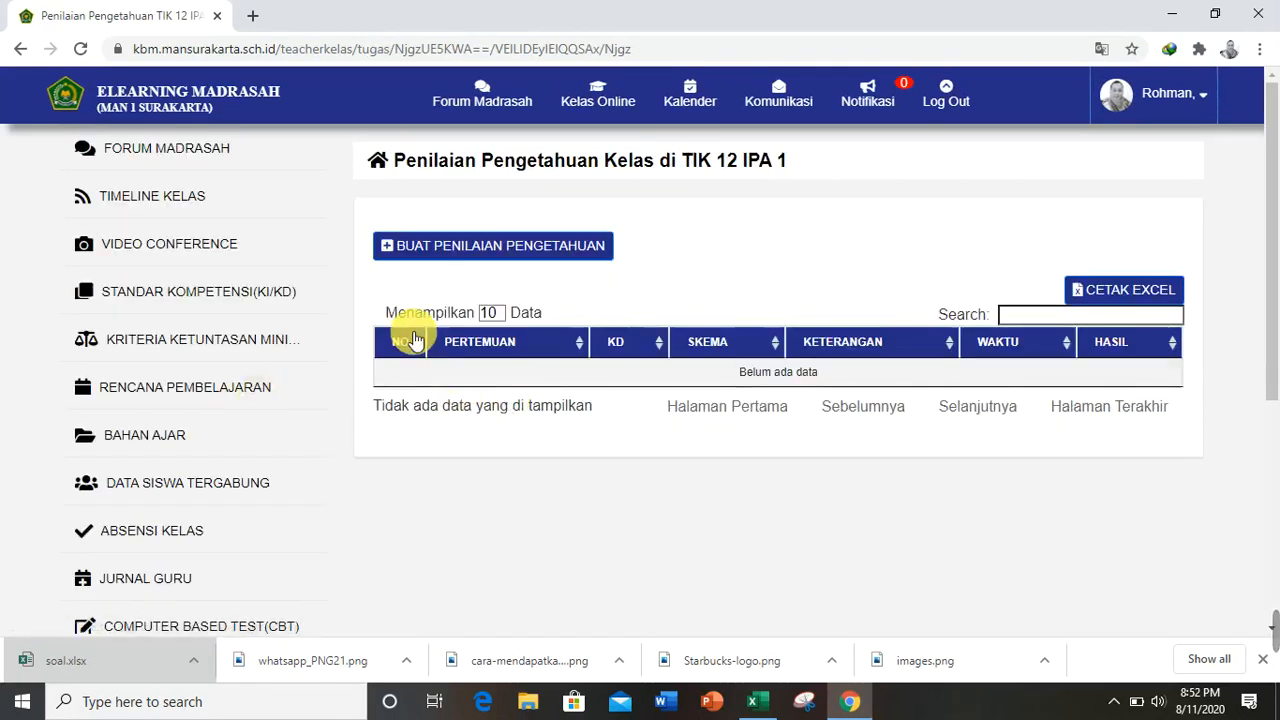
pyautogui.click(451, 250)
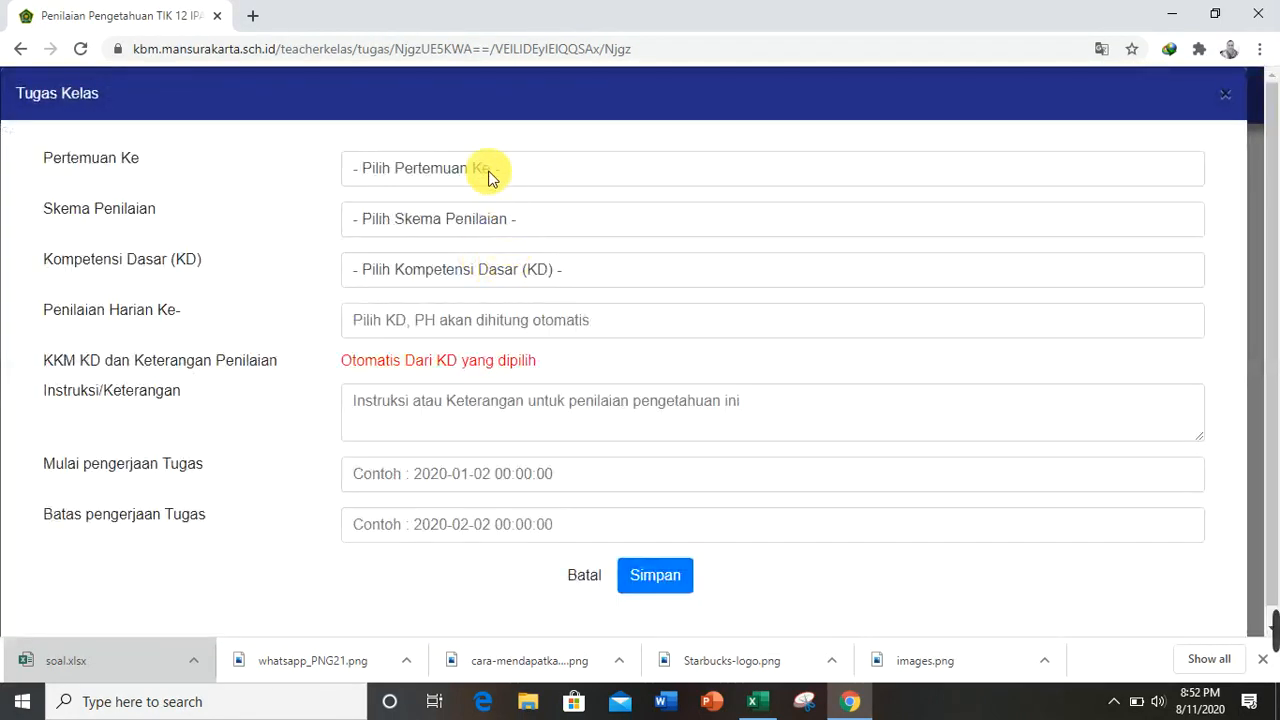
# - Set the assessment to meeting 1 with the Penugasan scheme and enable student upload of the assignment
pyautogui.click(488, 168)
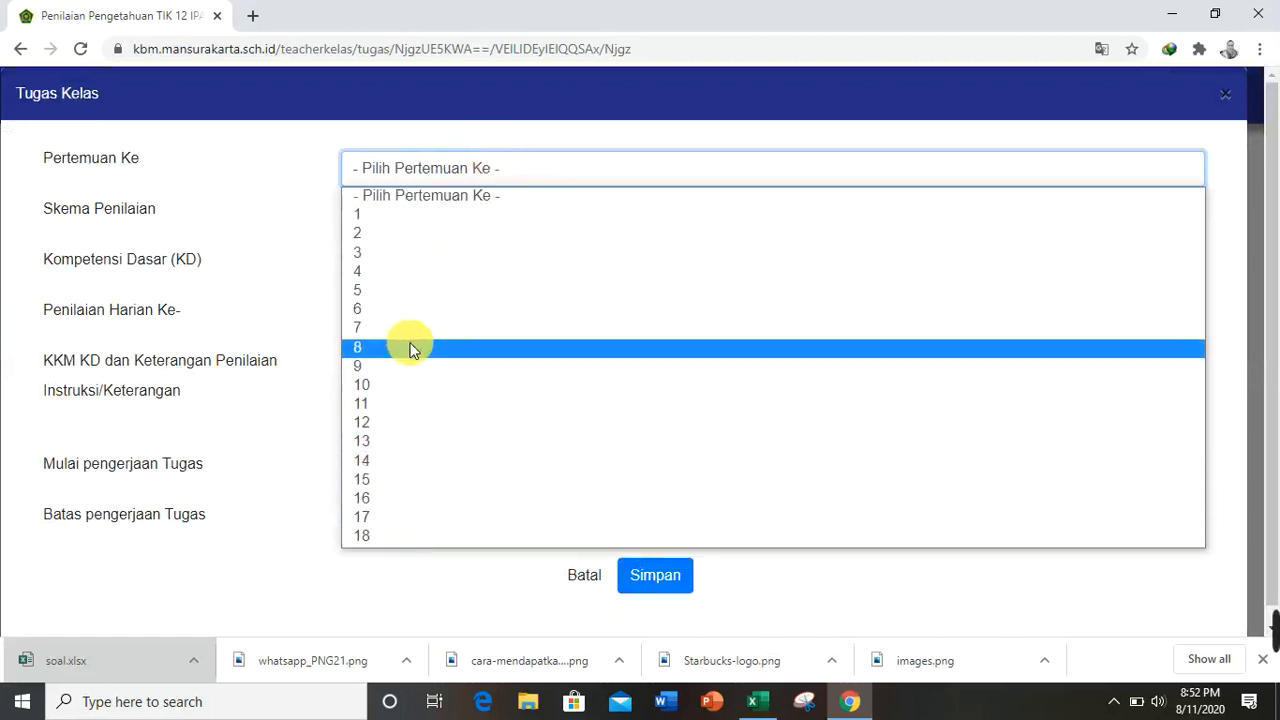
pyautogui.click(429, 220)
pyautogui.click(458, 216)
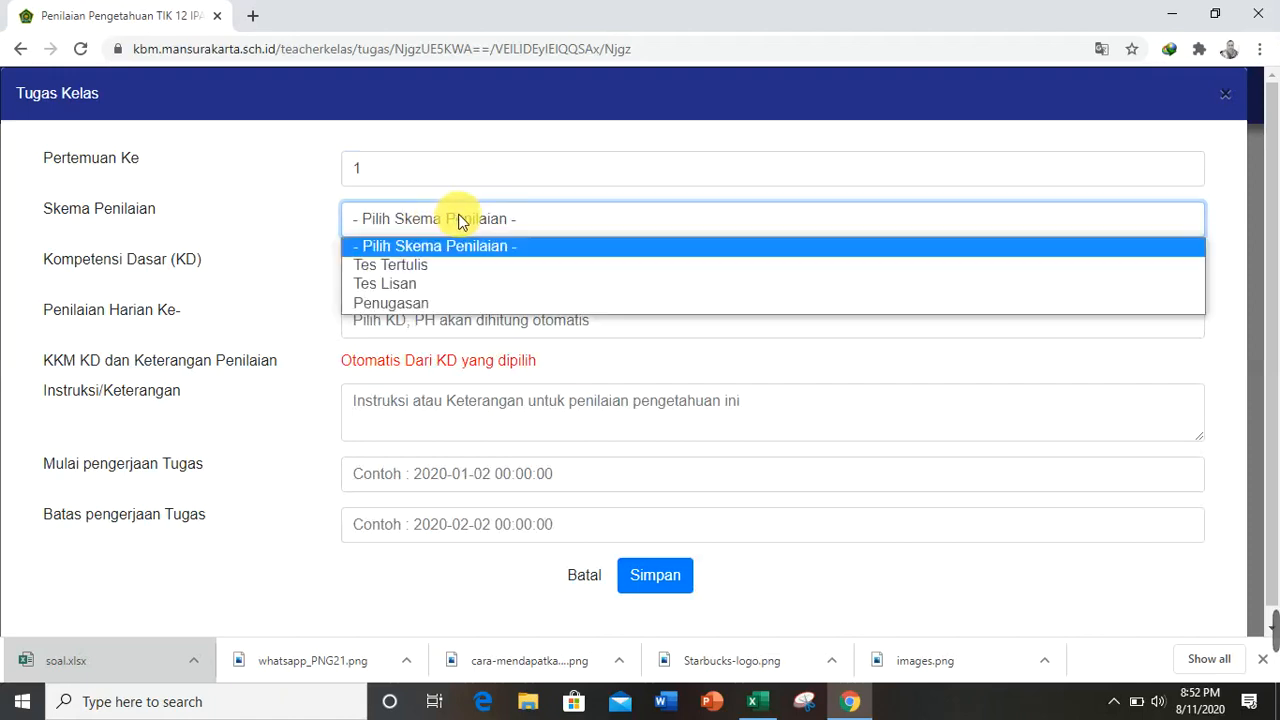
pyautogui.click(415, 305)
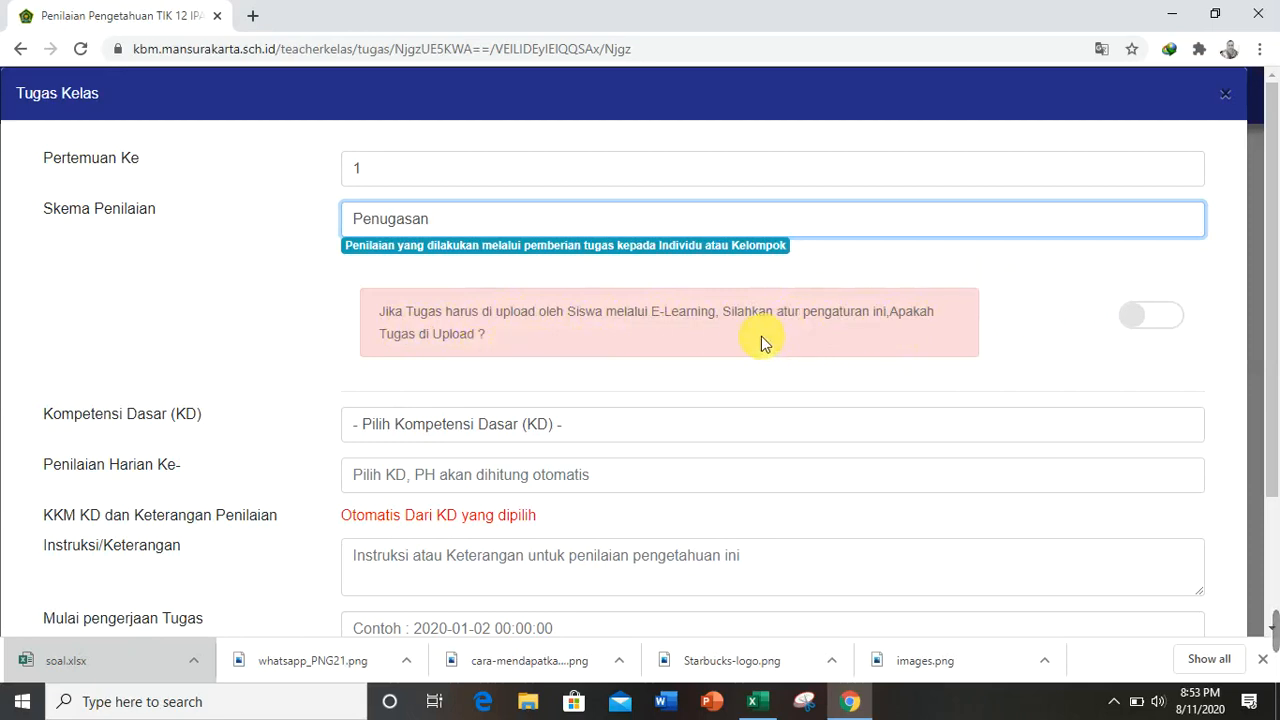
pyautogui.click(1162, 315)
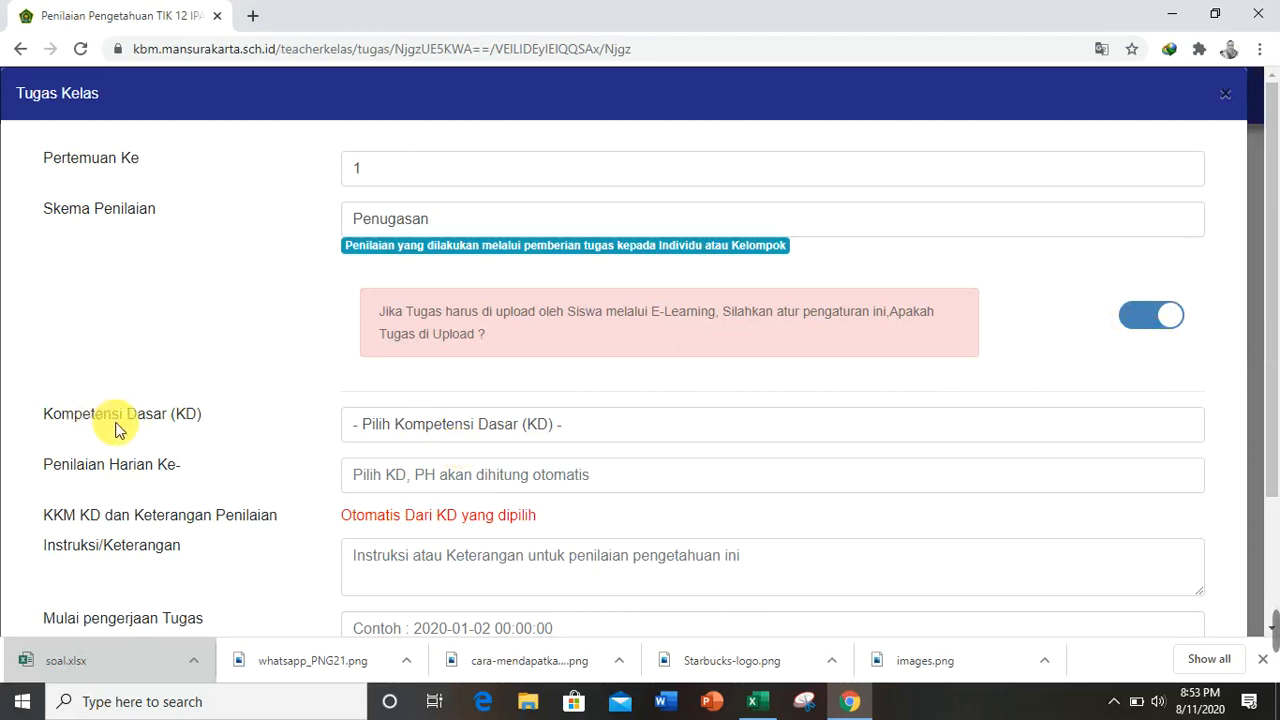
# - Choose basic competency 3.1 Menjelaskan pengertian grafis berbasis vector dan grafis berbasis bitmap and check its KKM and assessment note
pyautogui.click(554, 430)
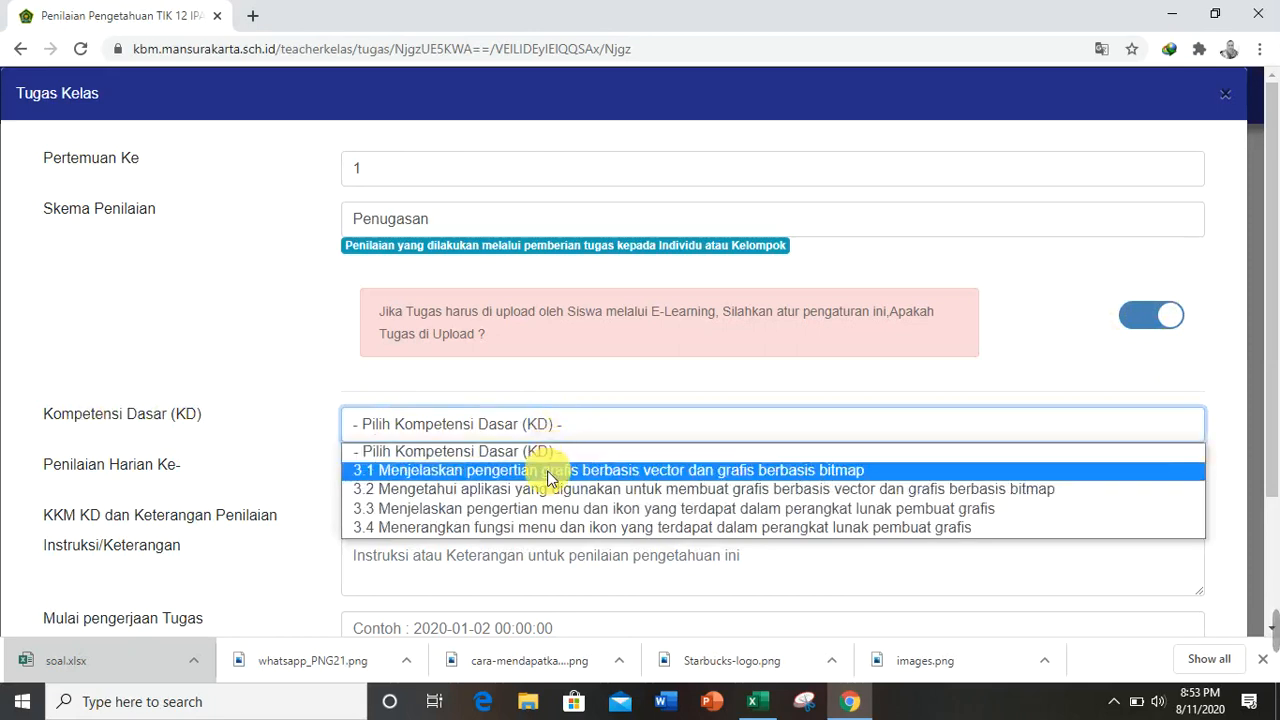
pyautogui.click(548, 470)
pyautogui.scroll(-1, 290, 400)
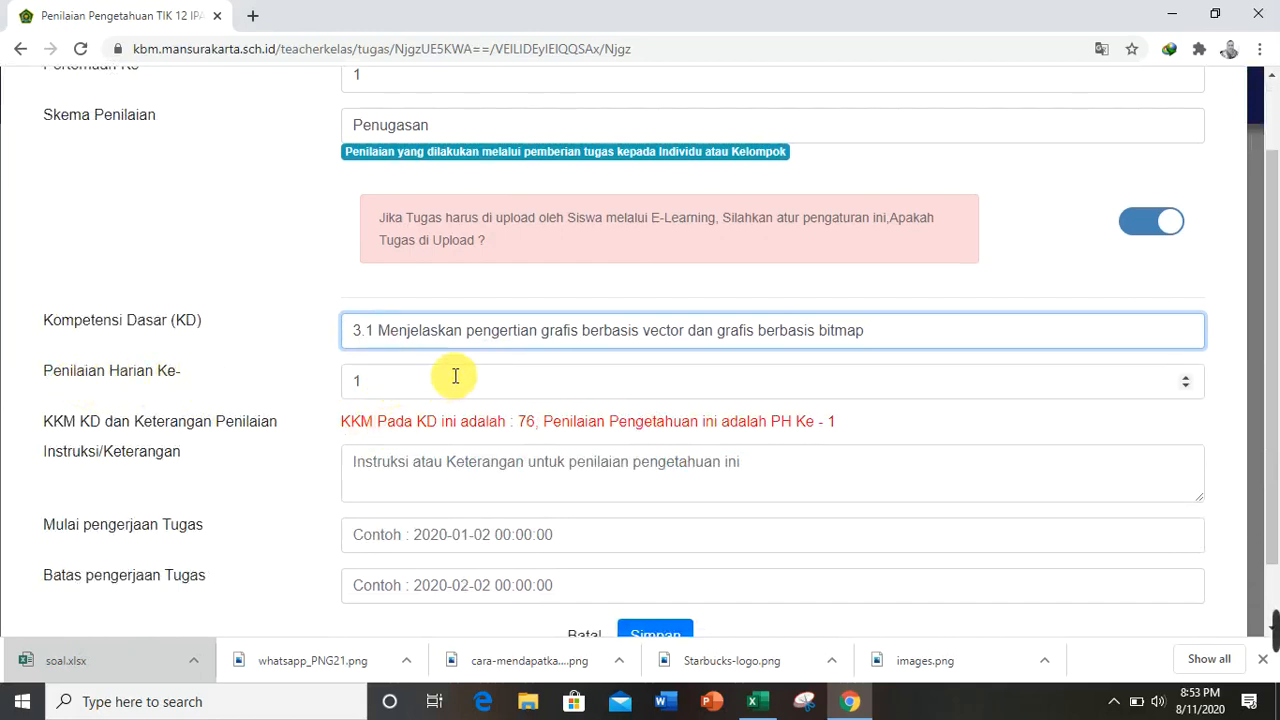
pyautogui.scroll(-1, 450, 392)
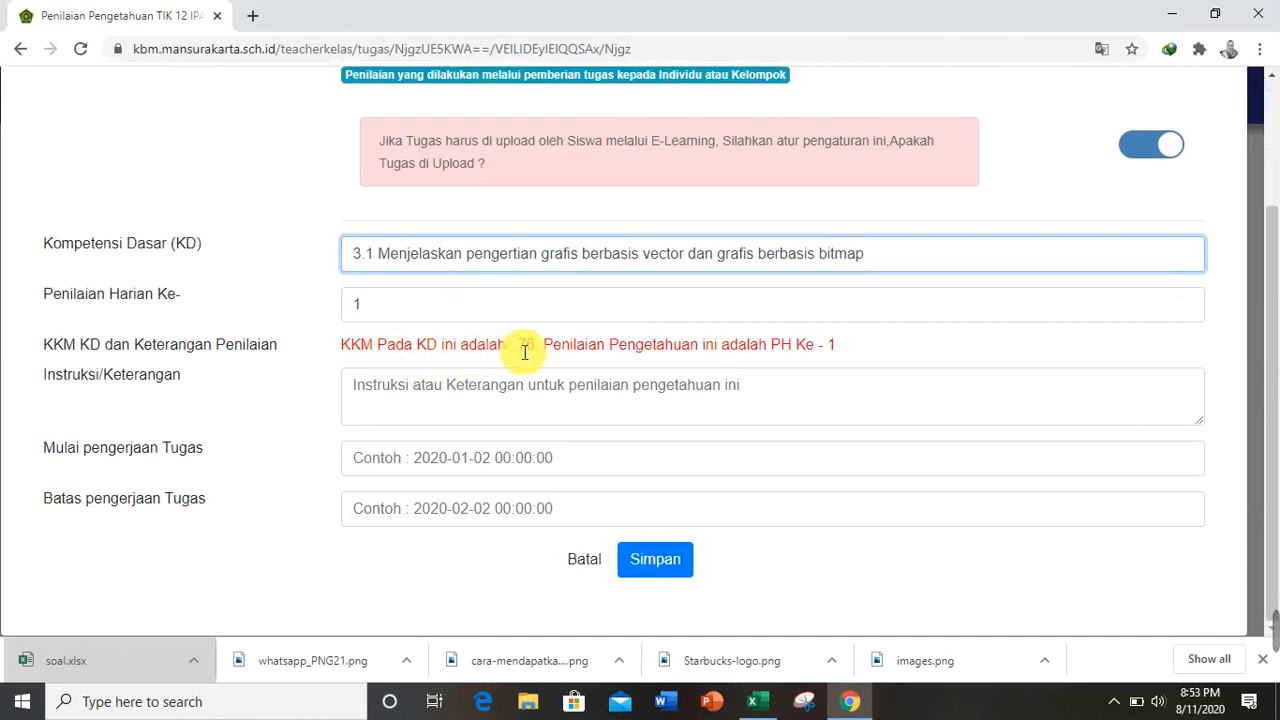
pyautogui.moveTo(521, 346); pyautogui.dragTo(843, 346)
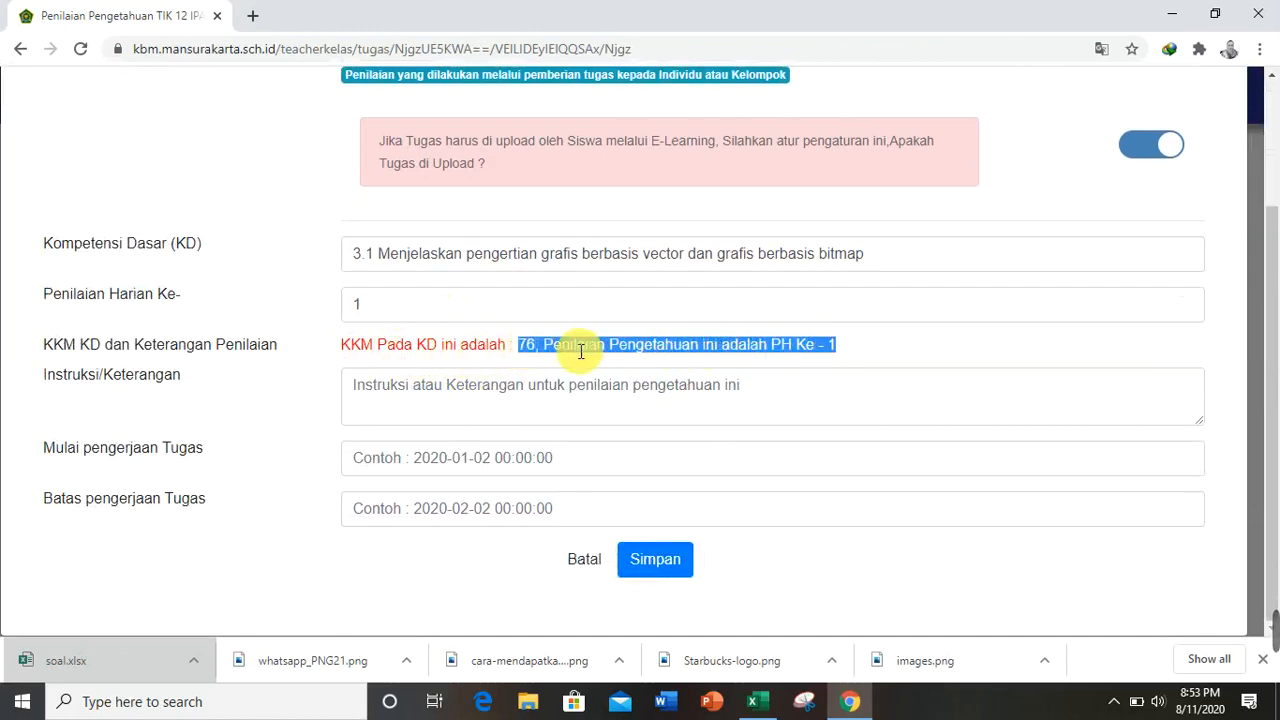
# - Enter the assignment instruction "silahkan dirangkum pengertian grafis berbasis vector dan bitmap"
pyautogui.click(394, 383)
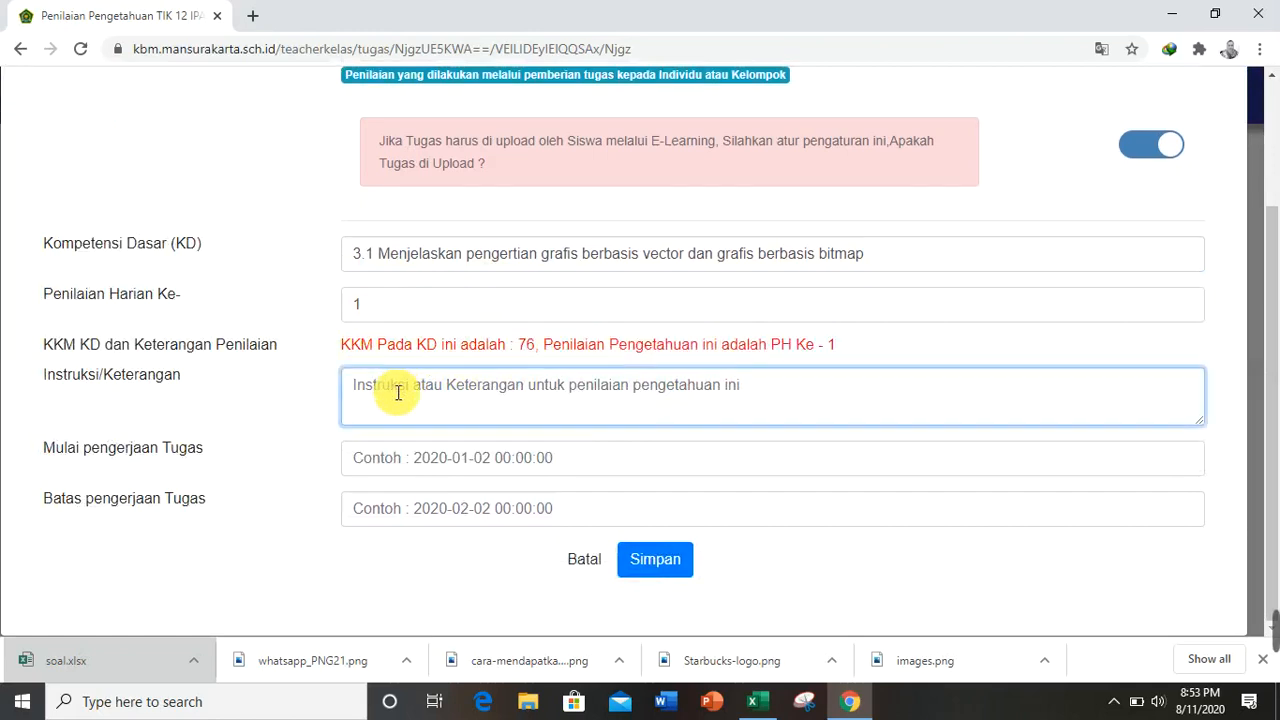
pyautogui.scroll(2, 428, 294)
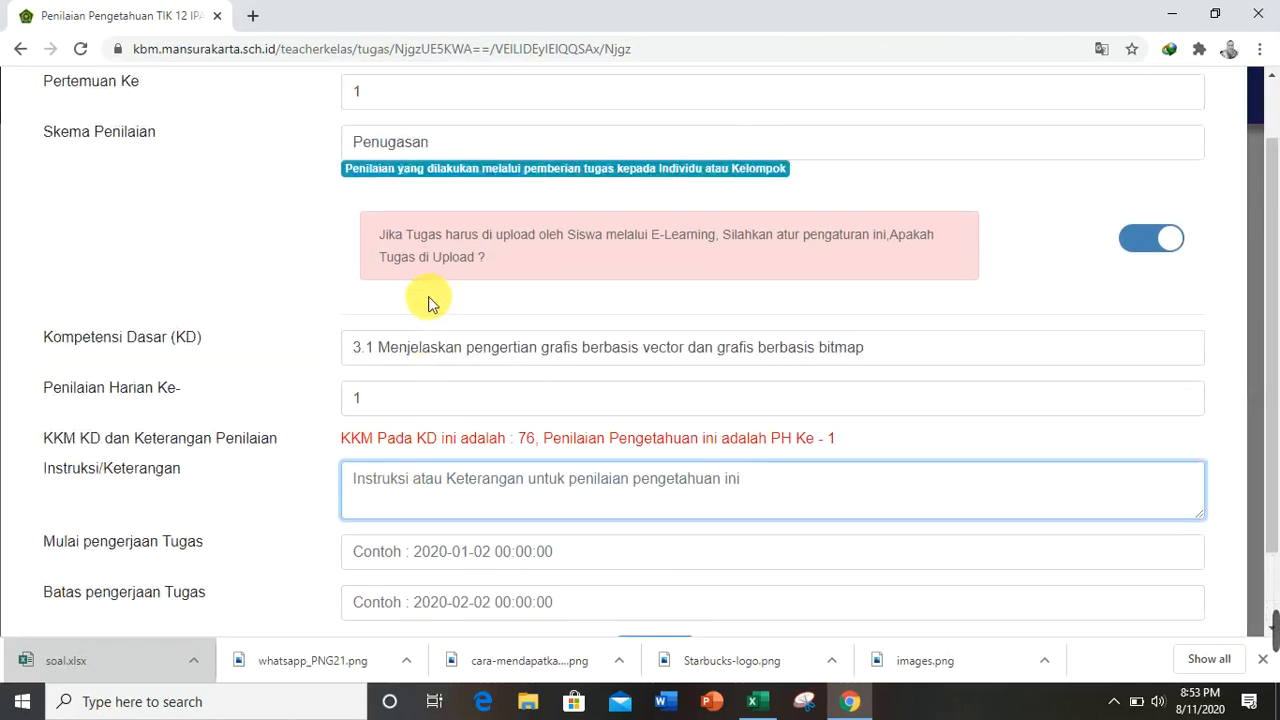
pyautogui.scroll(-1, 414, 366)
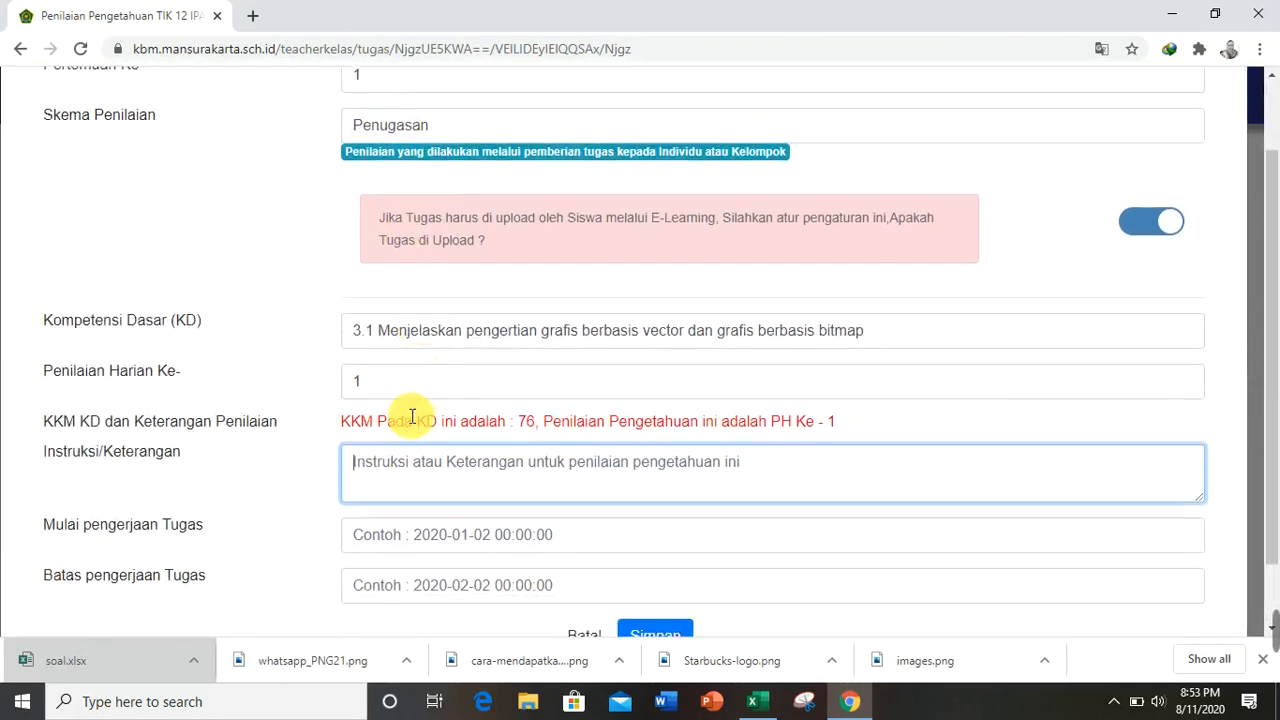
pyautogui.write('si')
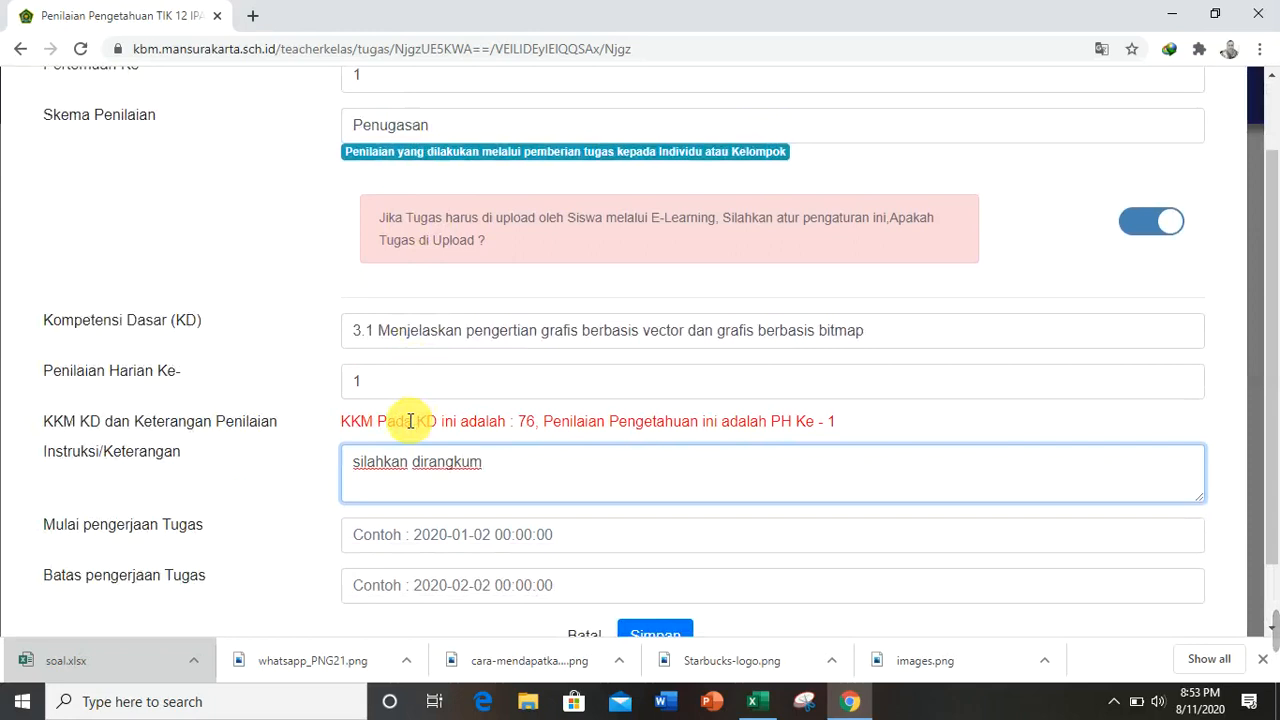
pyautogui.write('lahkan dirangkum')
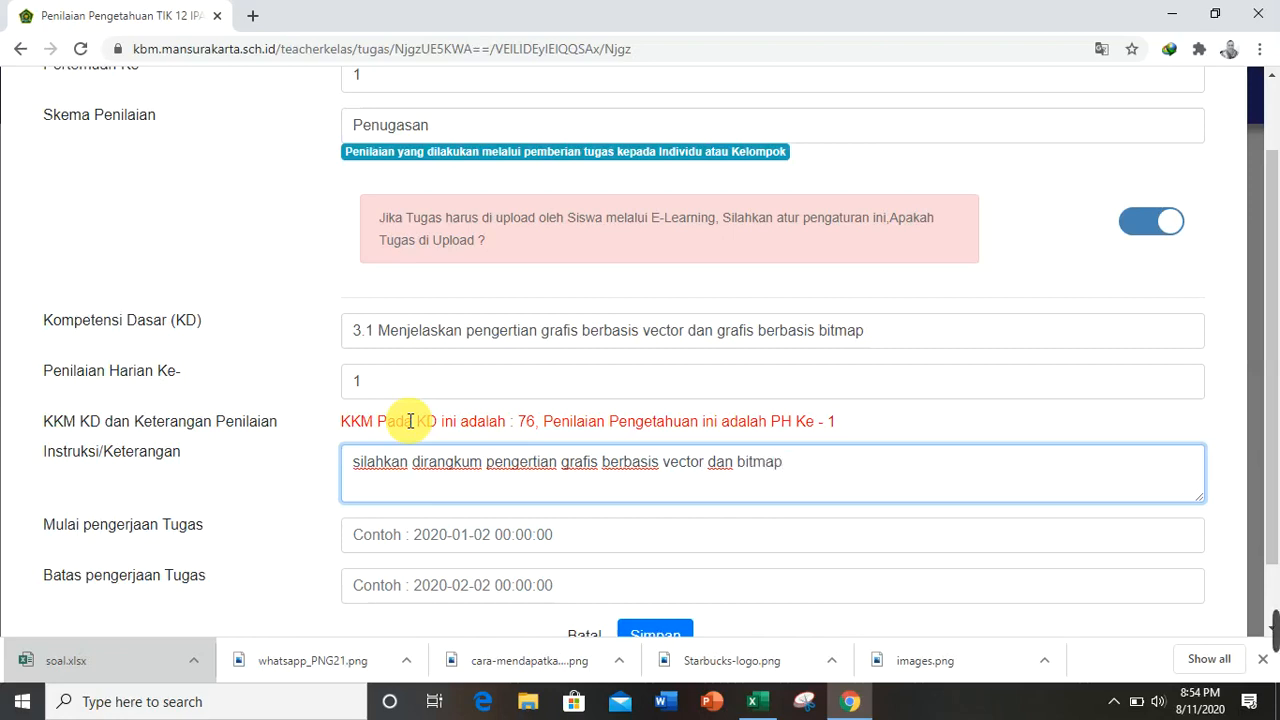
pyautogui.scroll(-1, 409, 421)
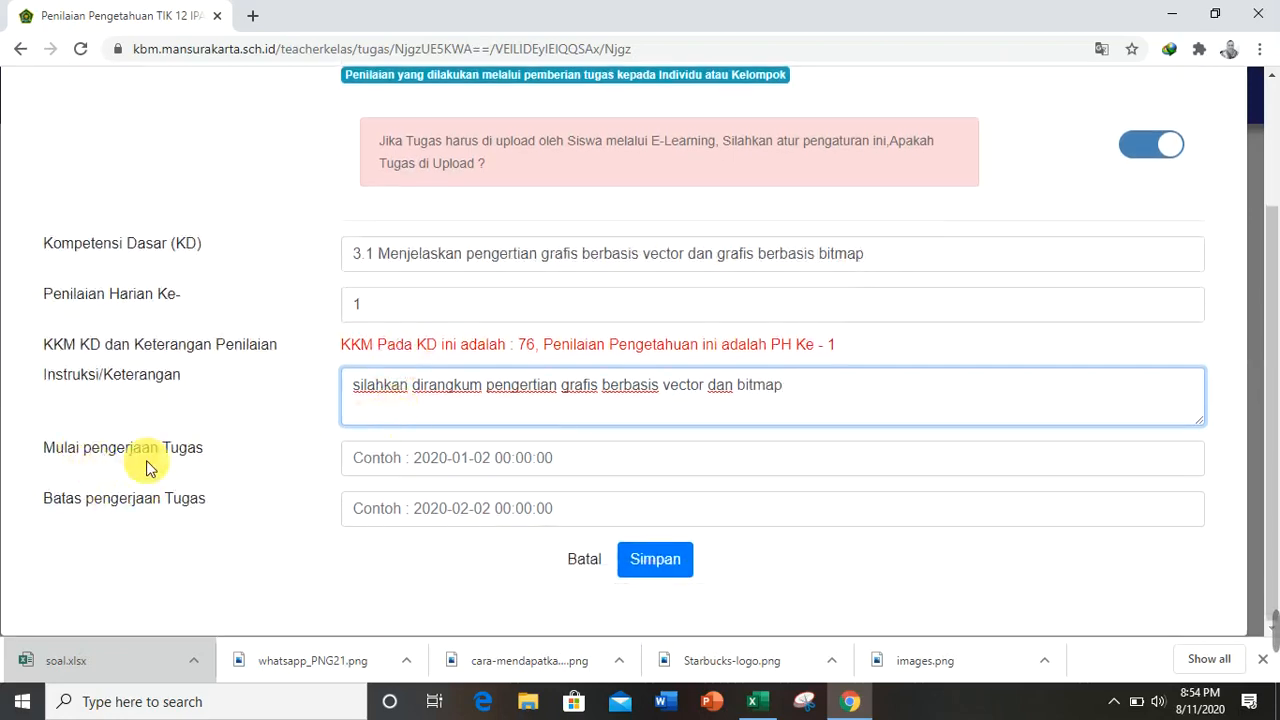
pyautogui.click(444, 458)
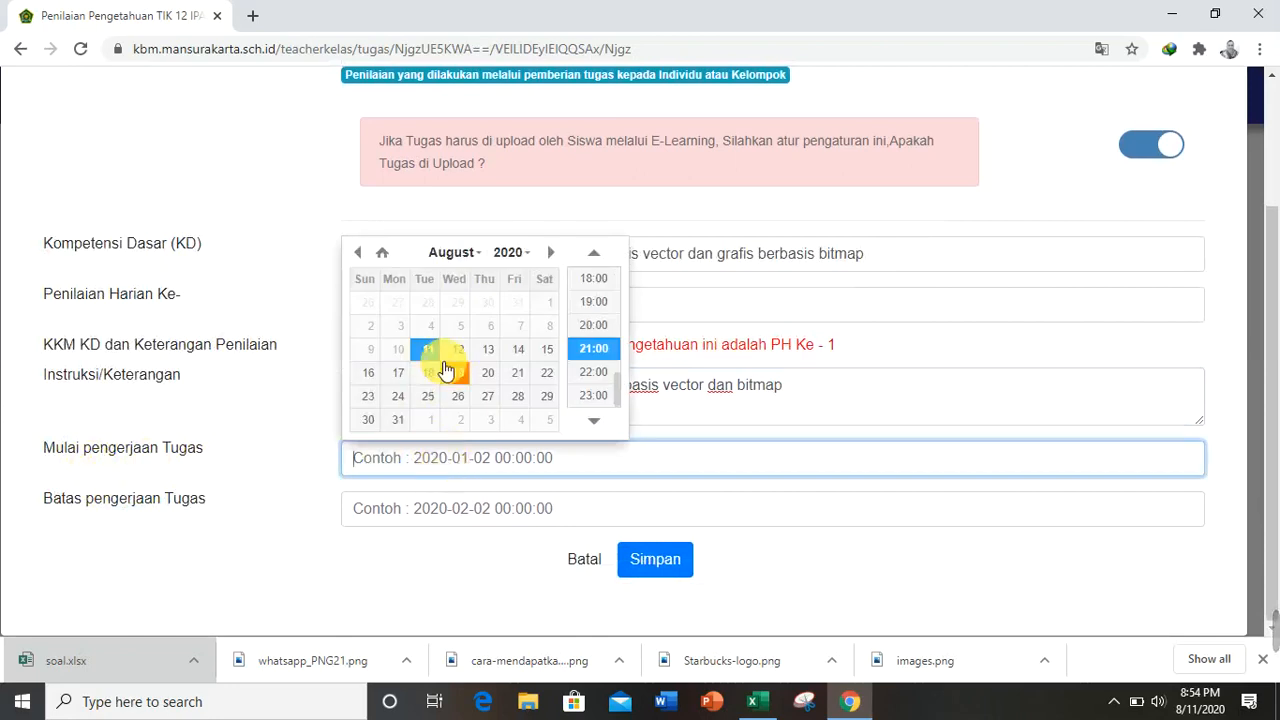
pyautogui.click(549, 385)
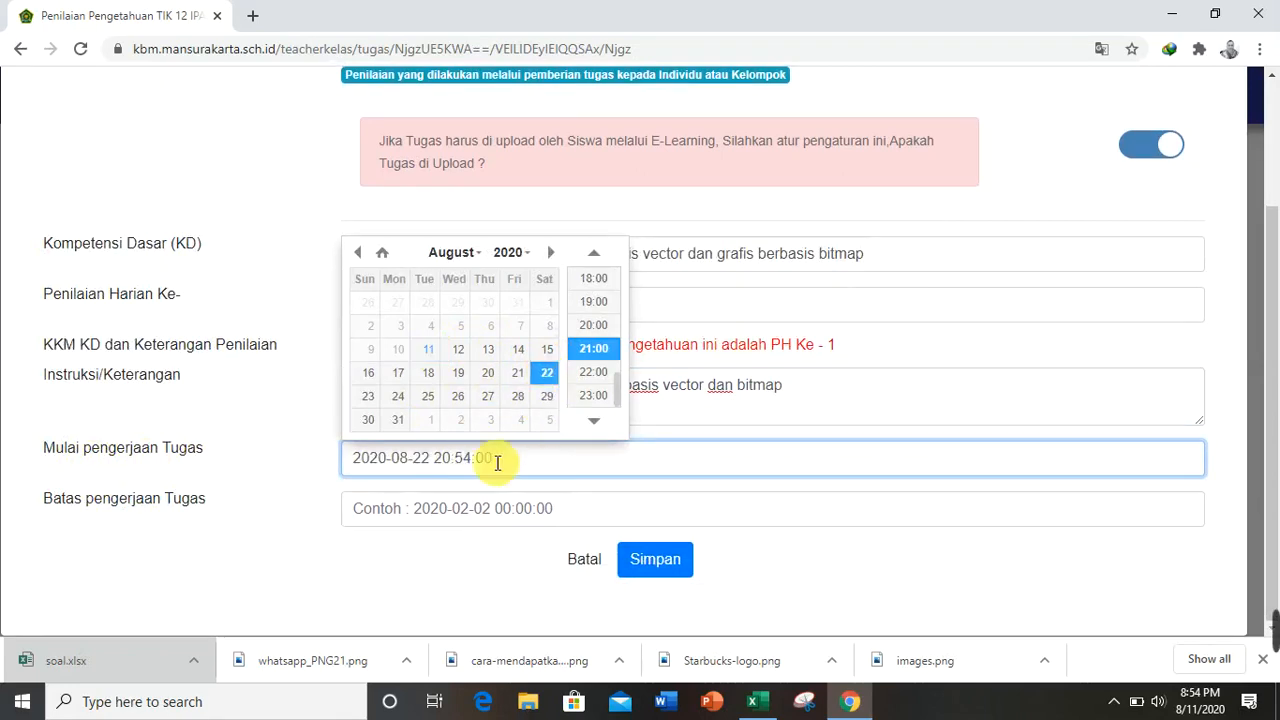
pyautogui.click(437, 510)
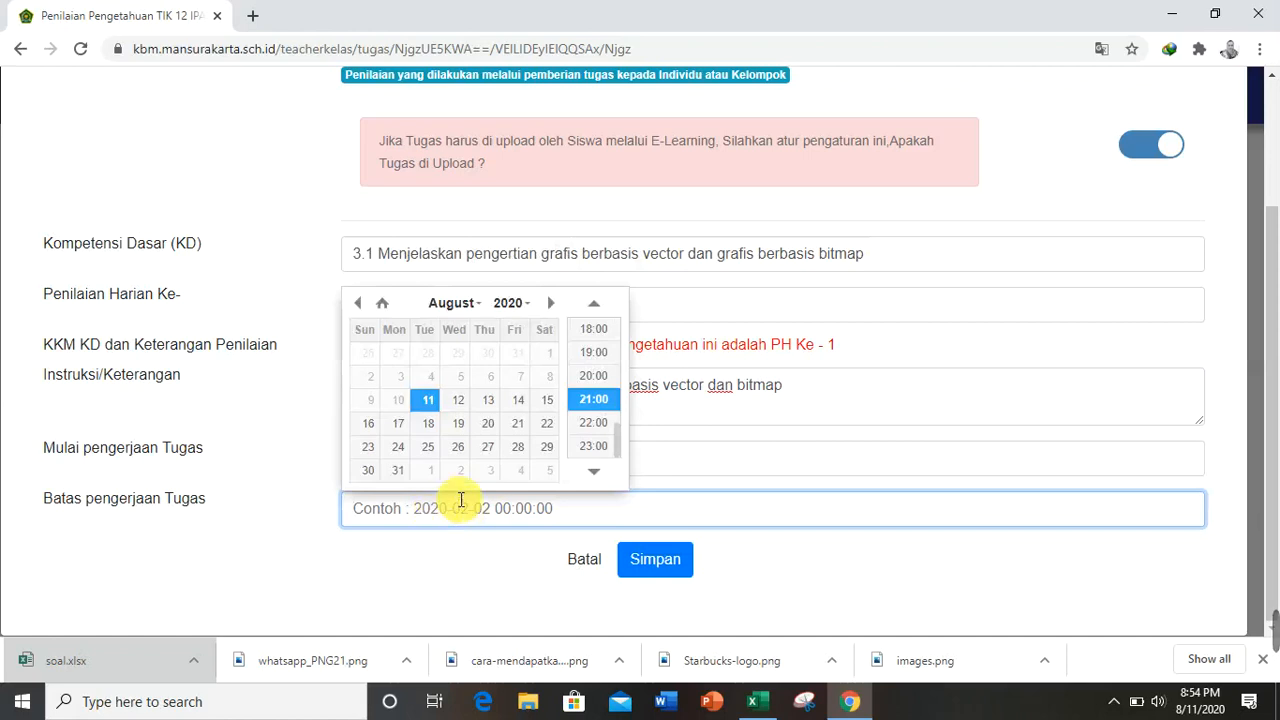
pyautogui.click(692, 455)
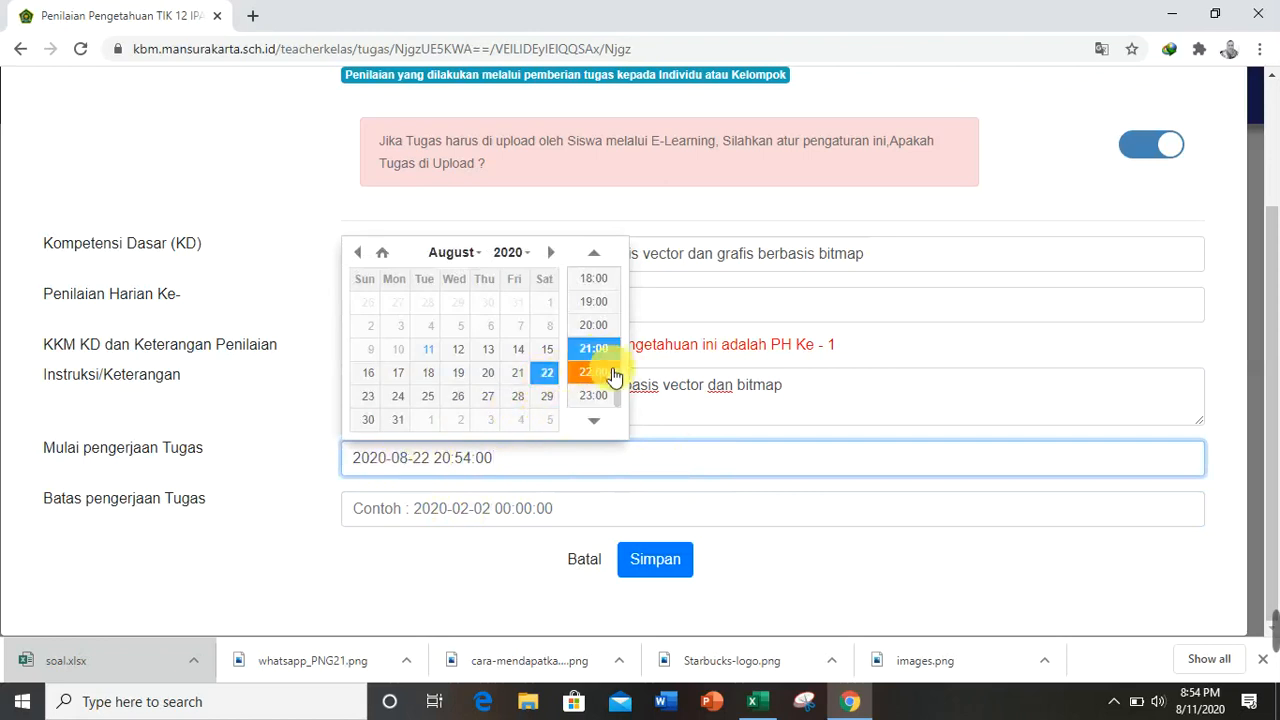
pyautogui.scroll(3, 629, 343)
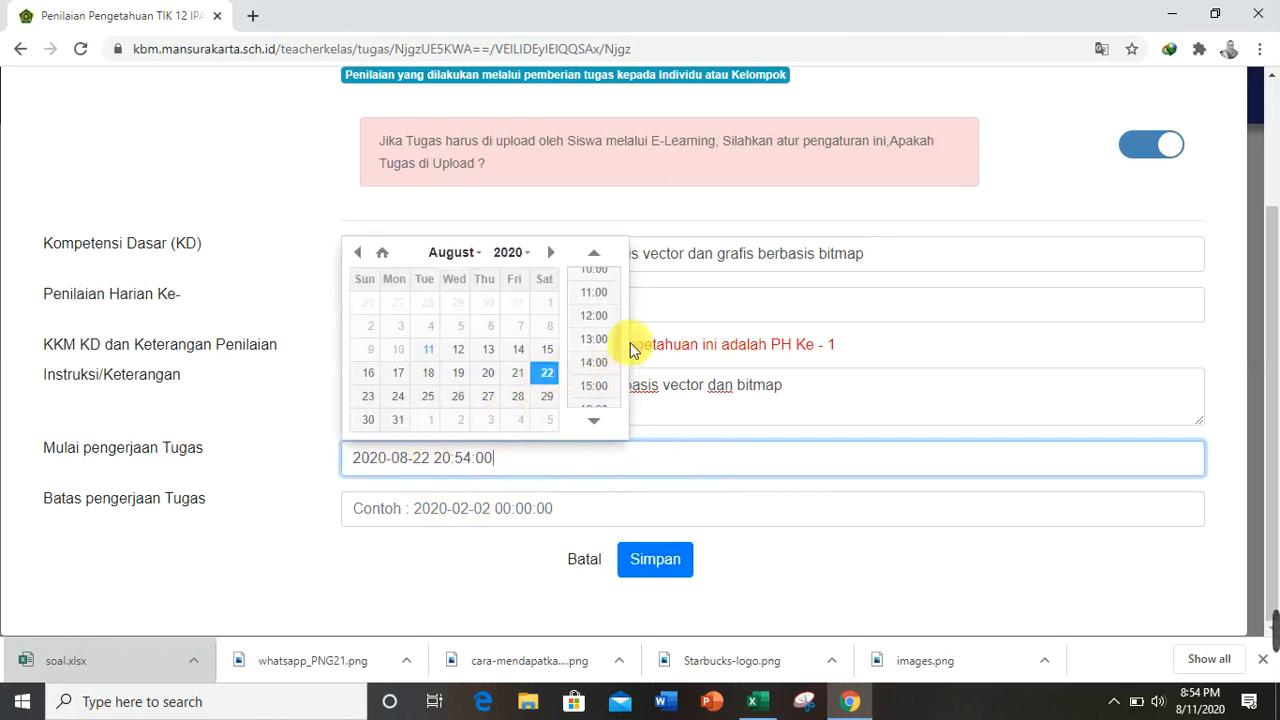
pyautogui.click(596, 292)
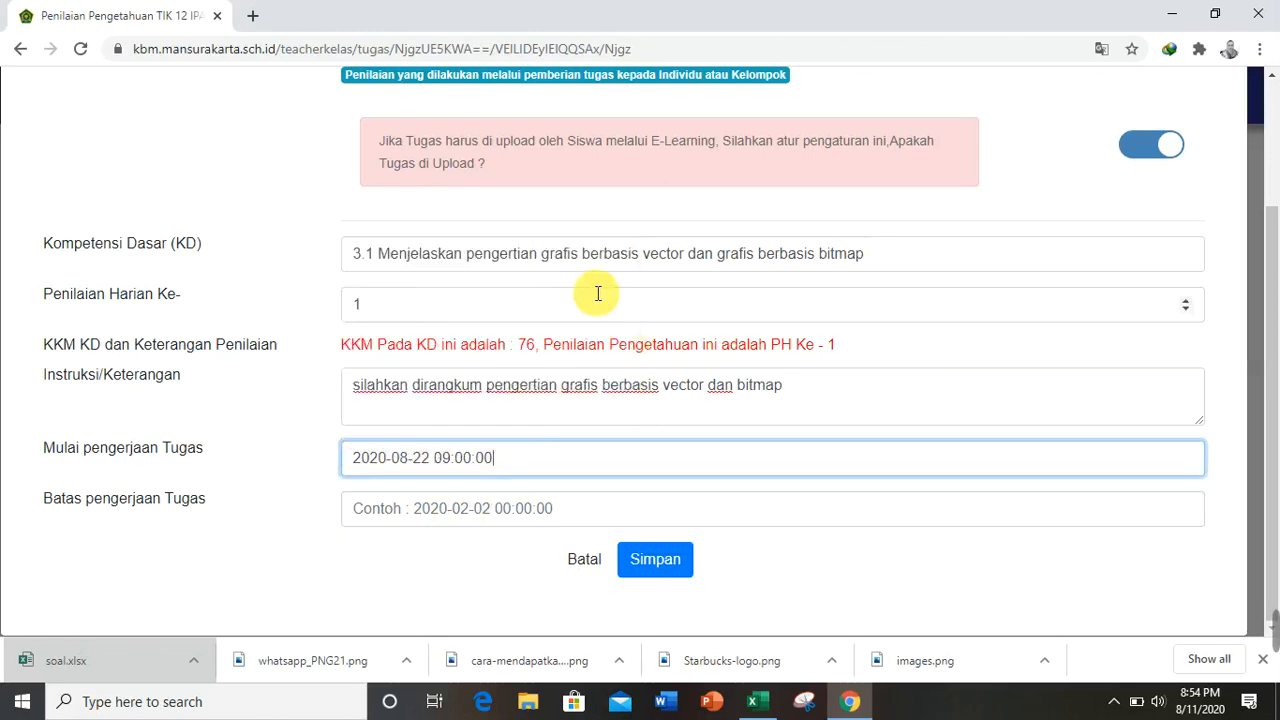
pyautogui.click(464, 507)
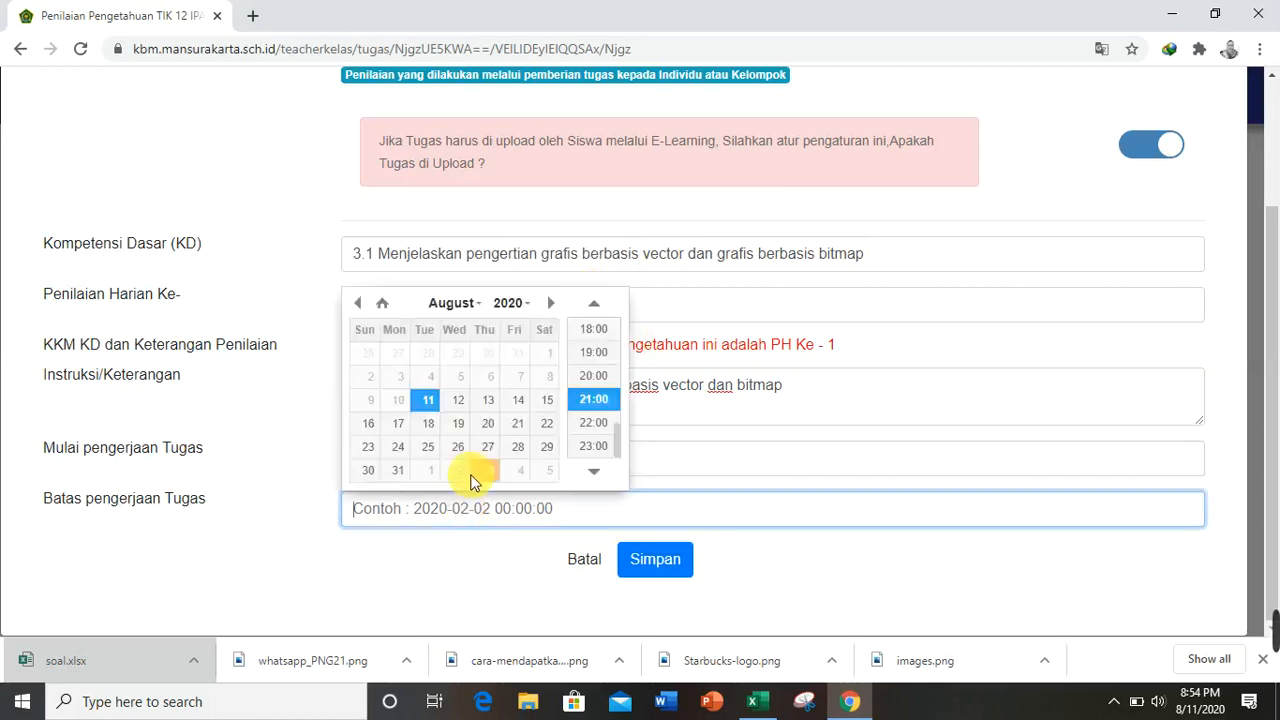
pyautogui.click(546, 448)
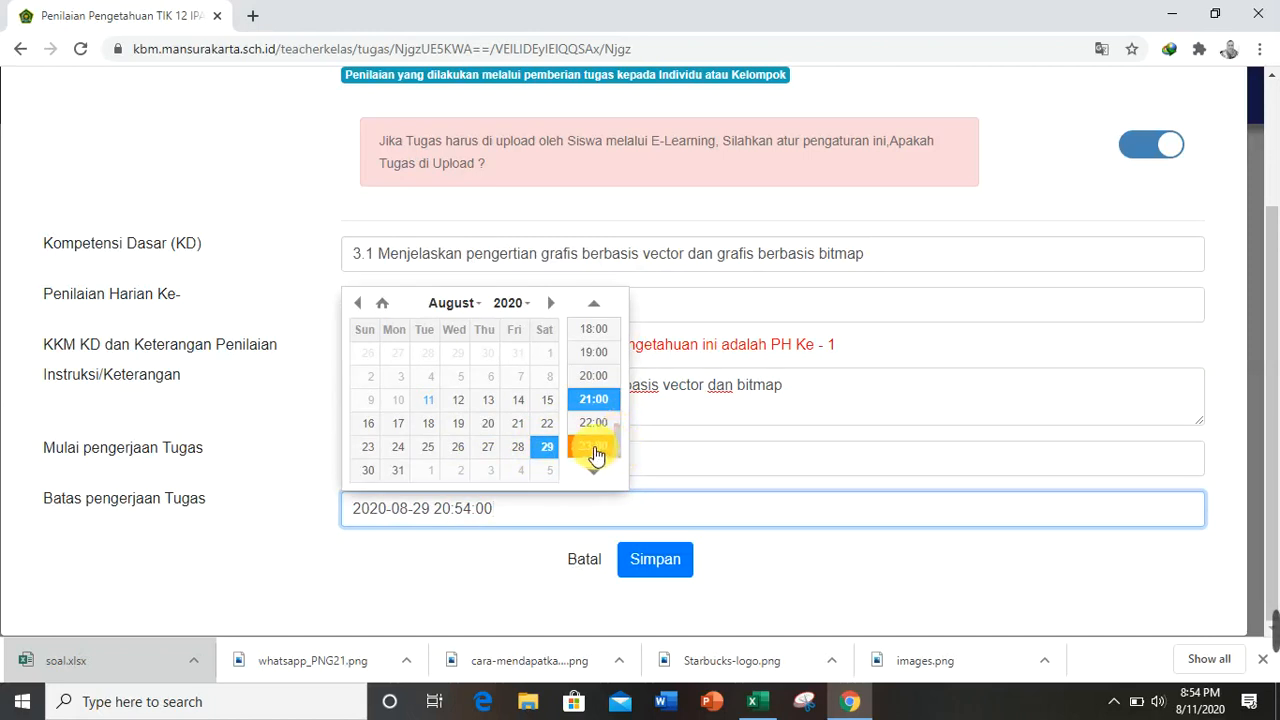
pyautogui.click(593, 447)
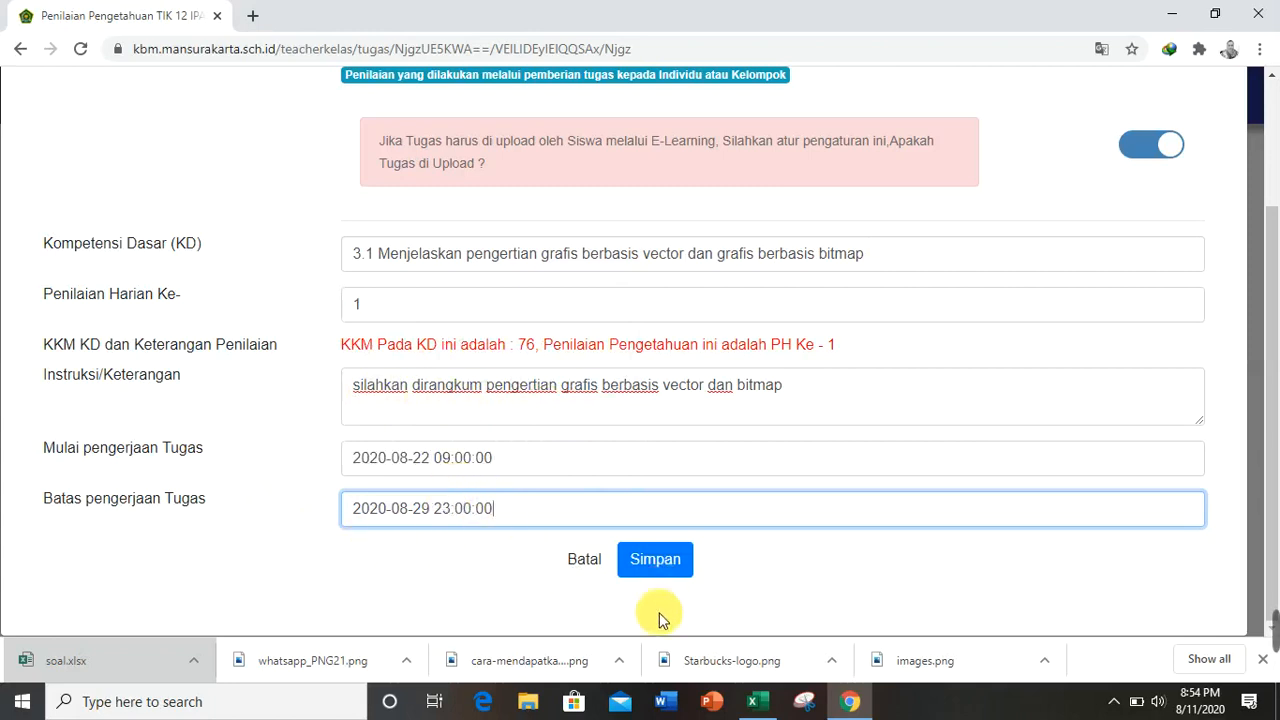
pyautogui.scroll(1, 660, 612)
pyautogui.scroll(-1, 661, 599)
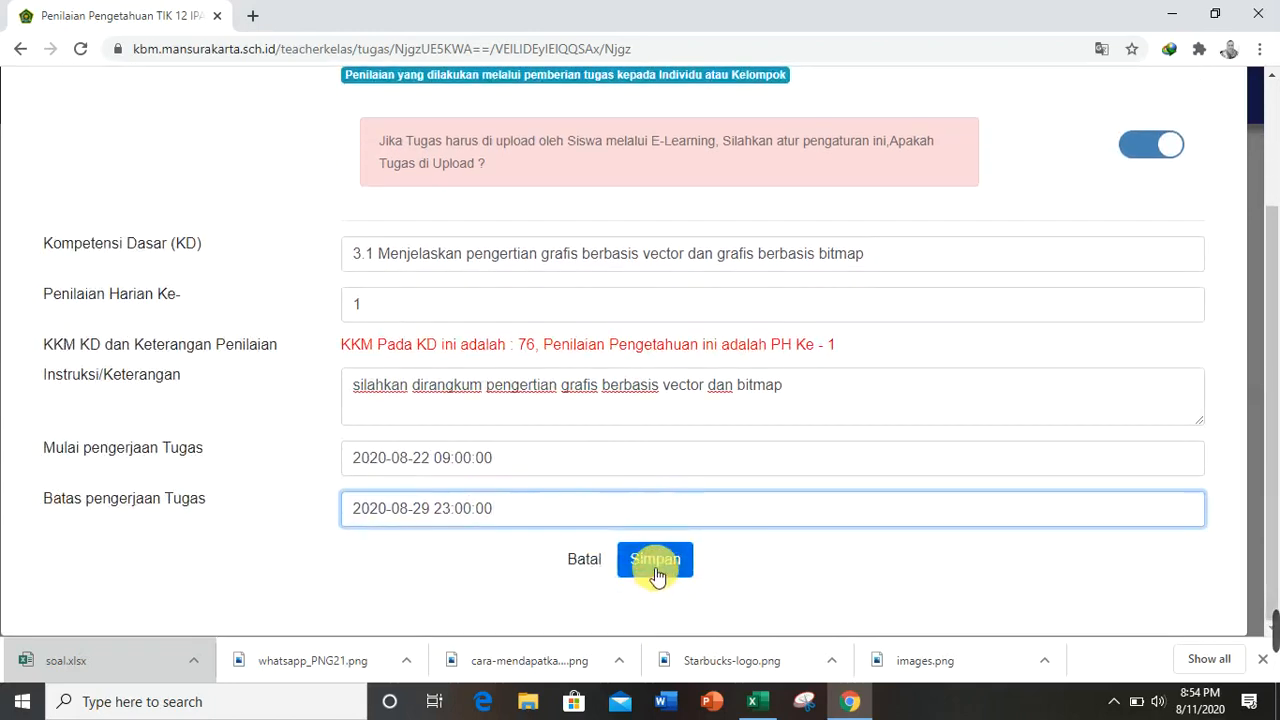
pyautogui.click(656, 574)
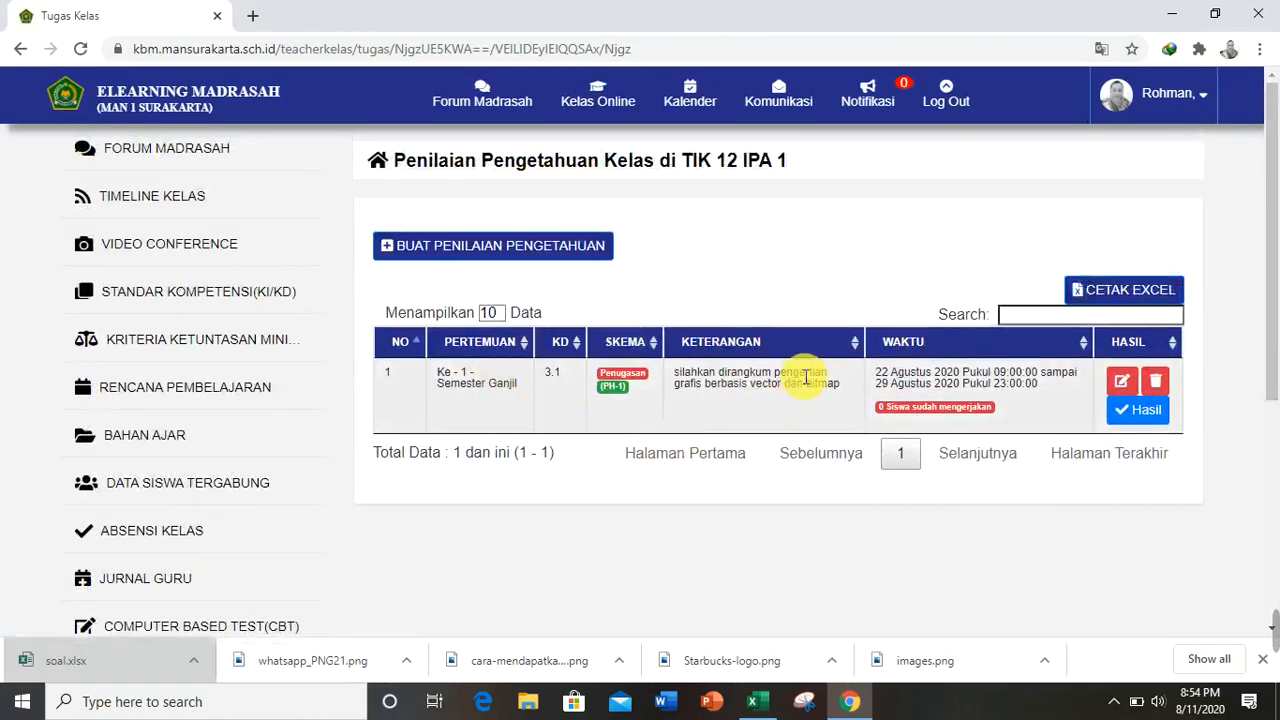
# - Open Penilaian Keterampilan (KI4) for TIK 12 IPA 1 and start a new skills assessment
pyautogui.scroll(-1, 770, 378)
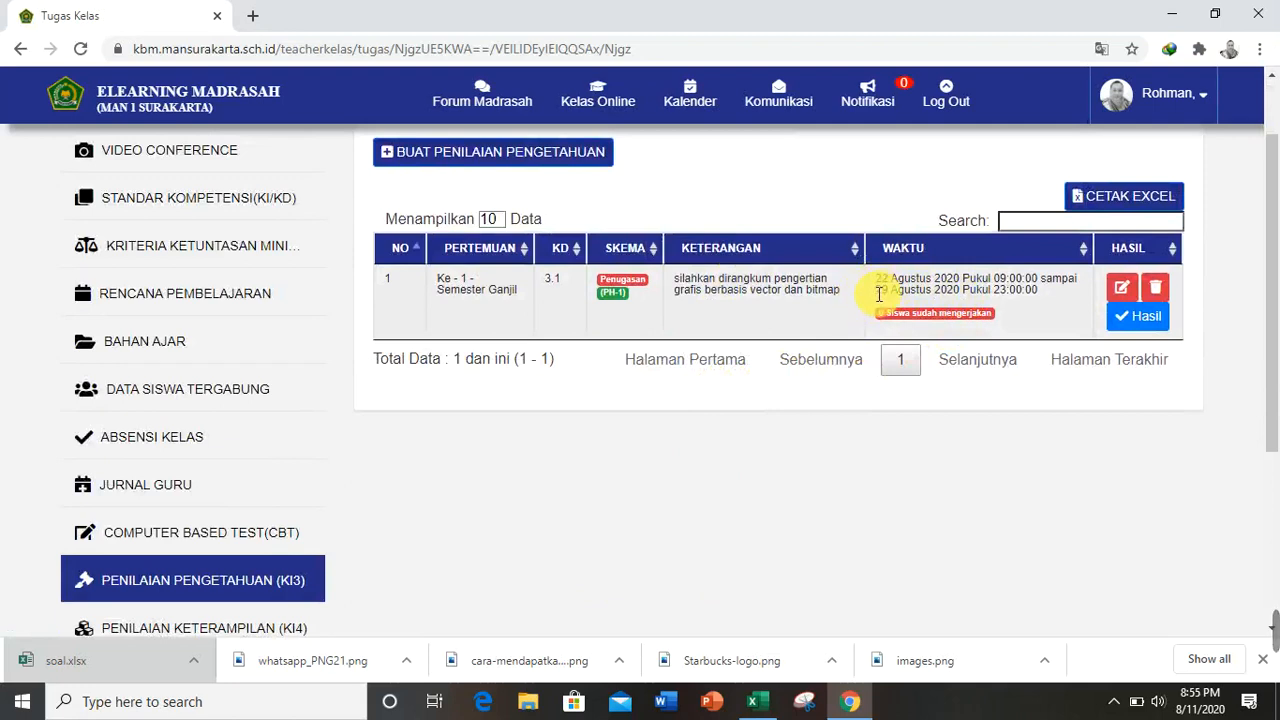
pyautogui.scroll(-1, 325, 463)
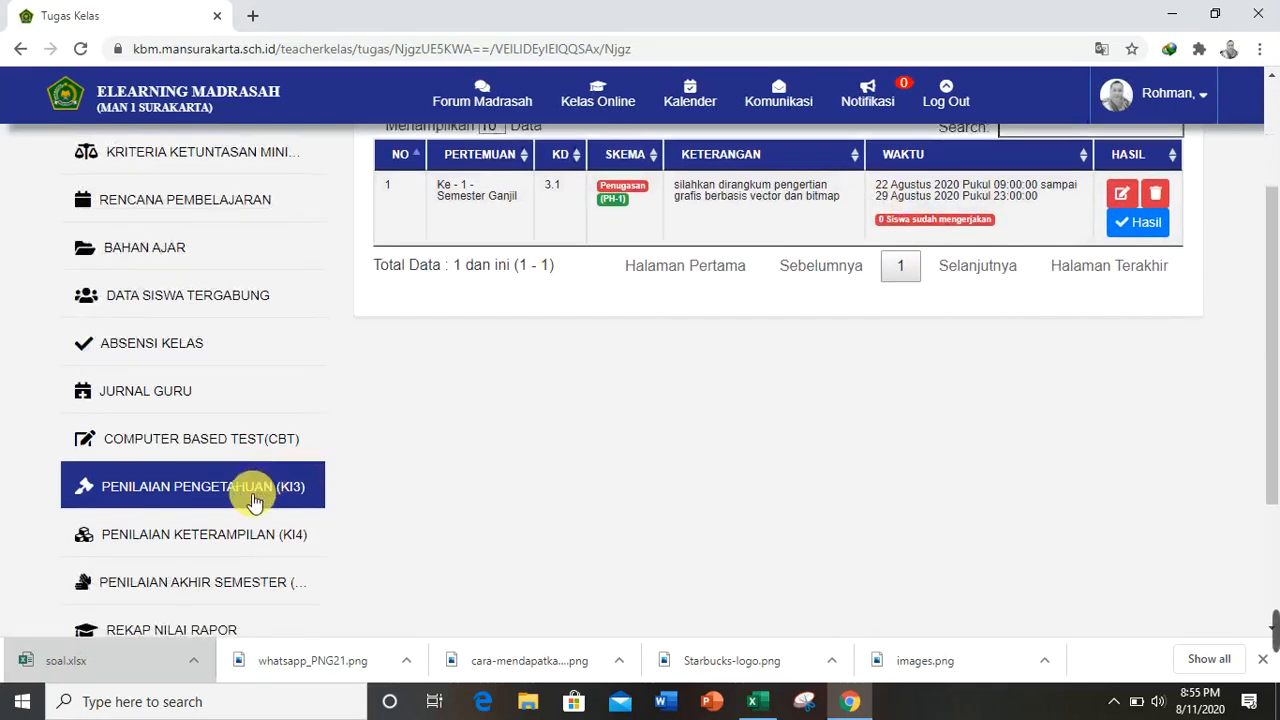
pyautogui.scroll(-1, 160, 490)
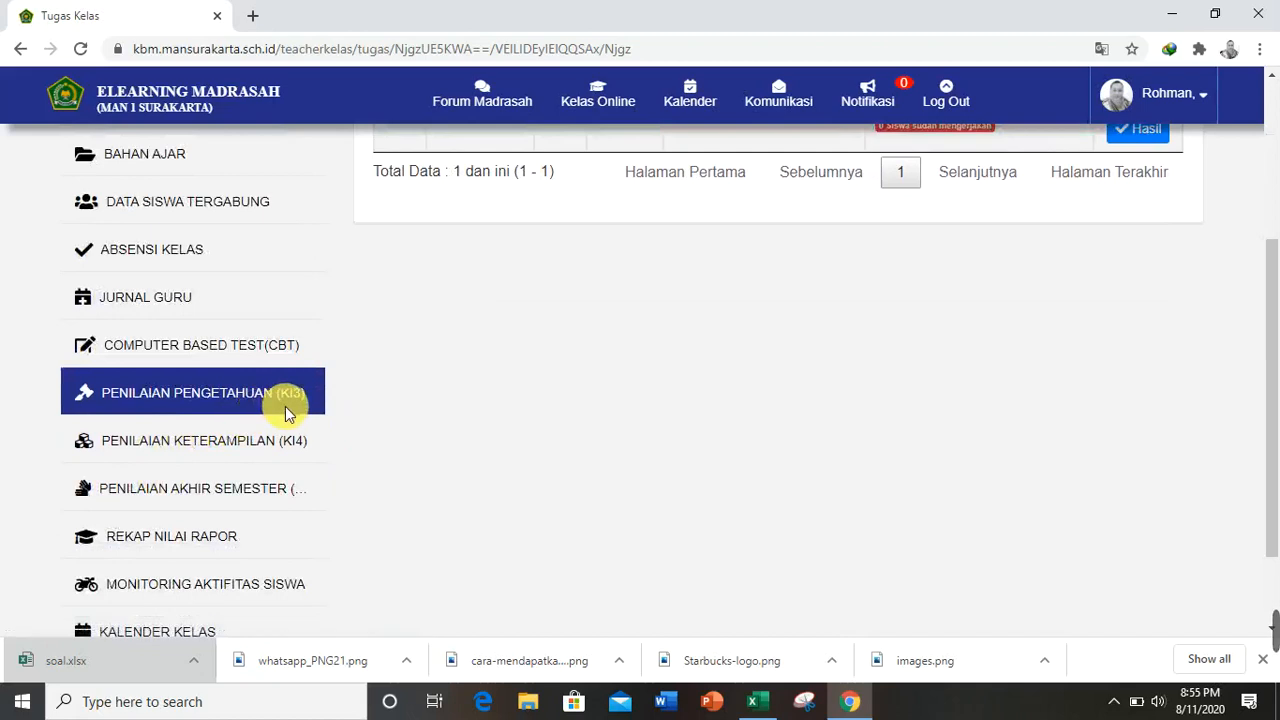
pyautogui.scroll(-1, 275, 457)
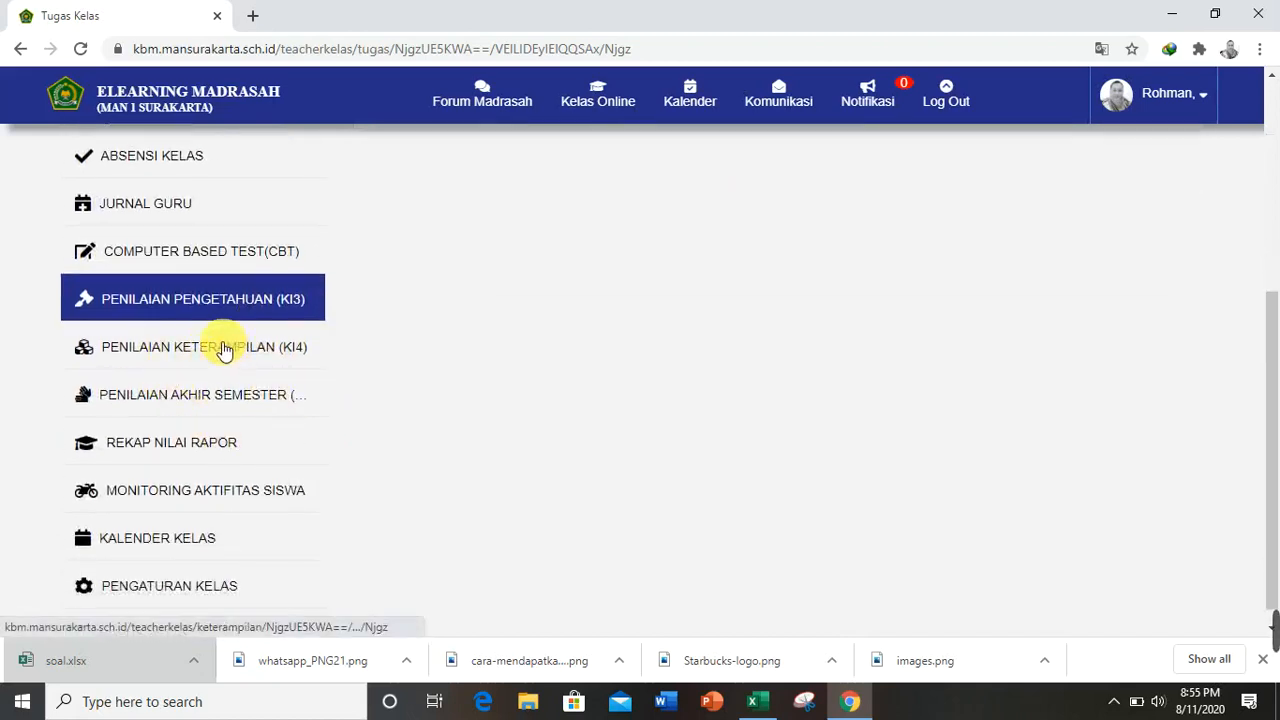
pyautogui.click(222, 347)
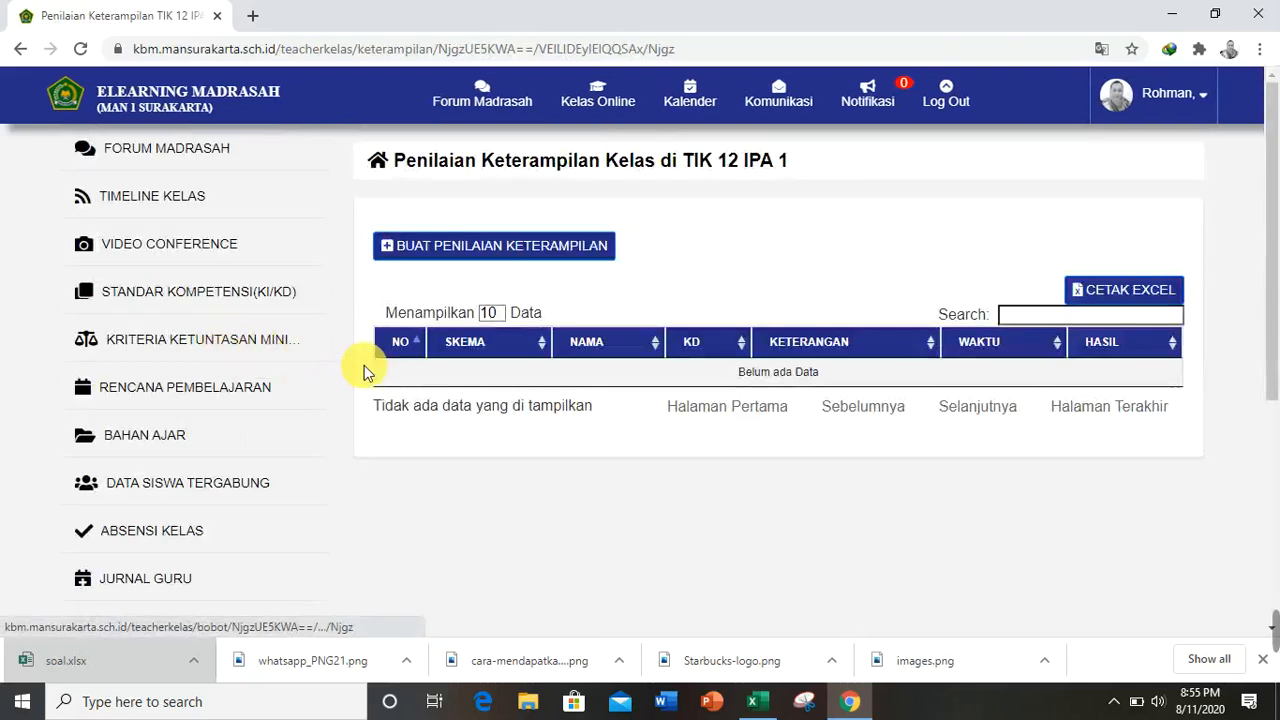
pyautogui.click(460, 257)
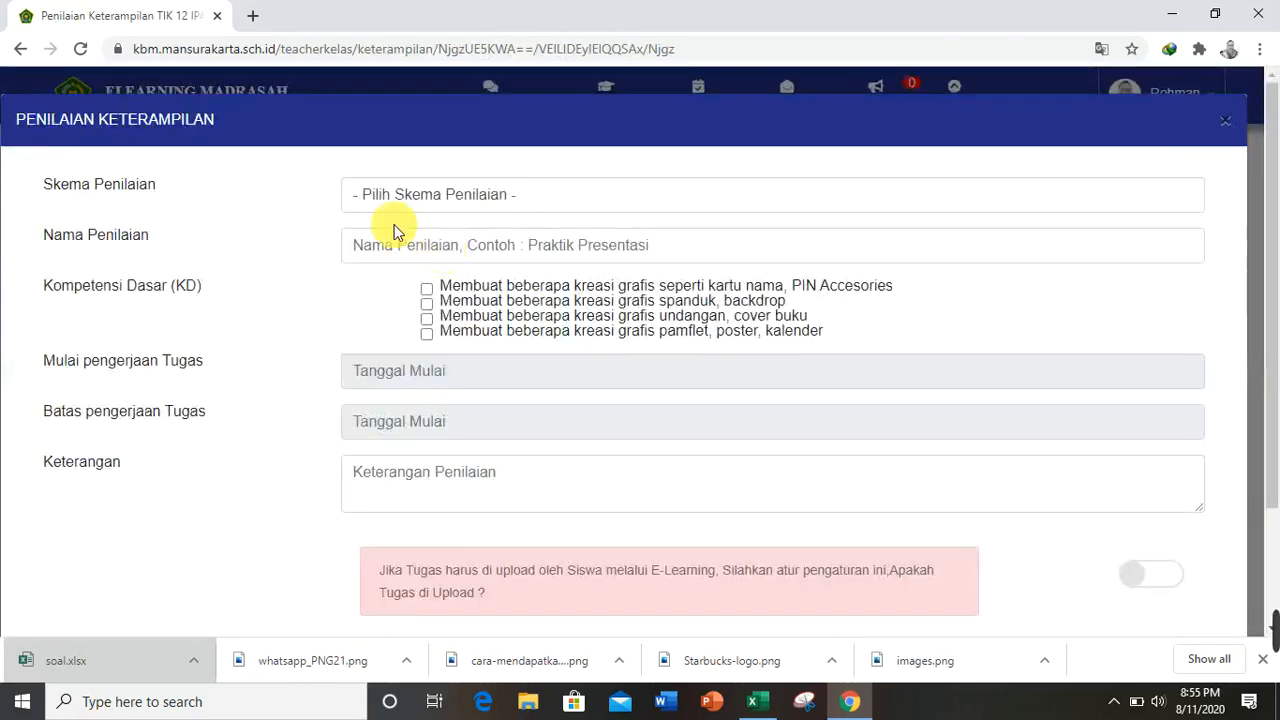
# - Choose the Produk assessment scheme and the basic competency Membuat beberapa kreasi grafis seperti kartu nama, PIN Accesories
pyautogui.click(452, 199)
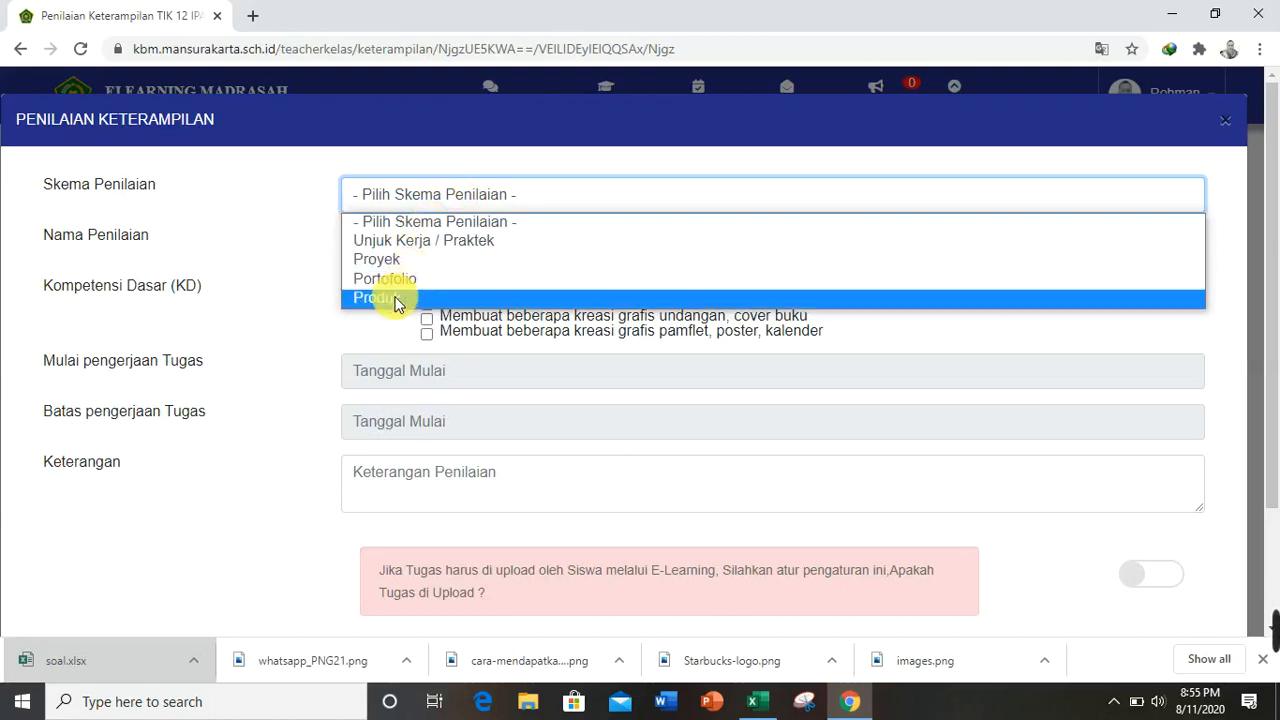
pyautogui.click(398, 304)
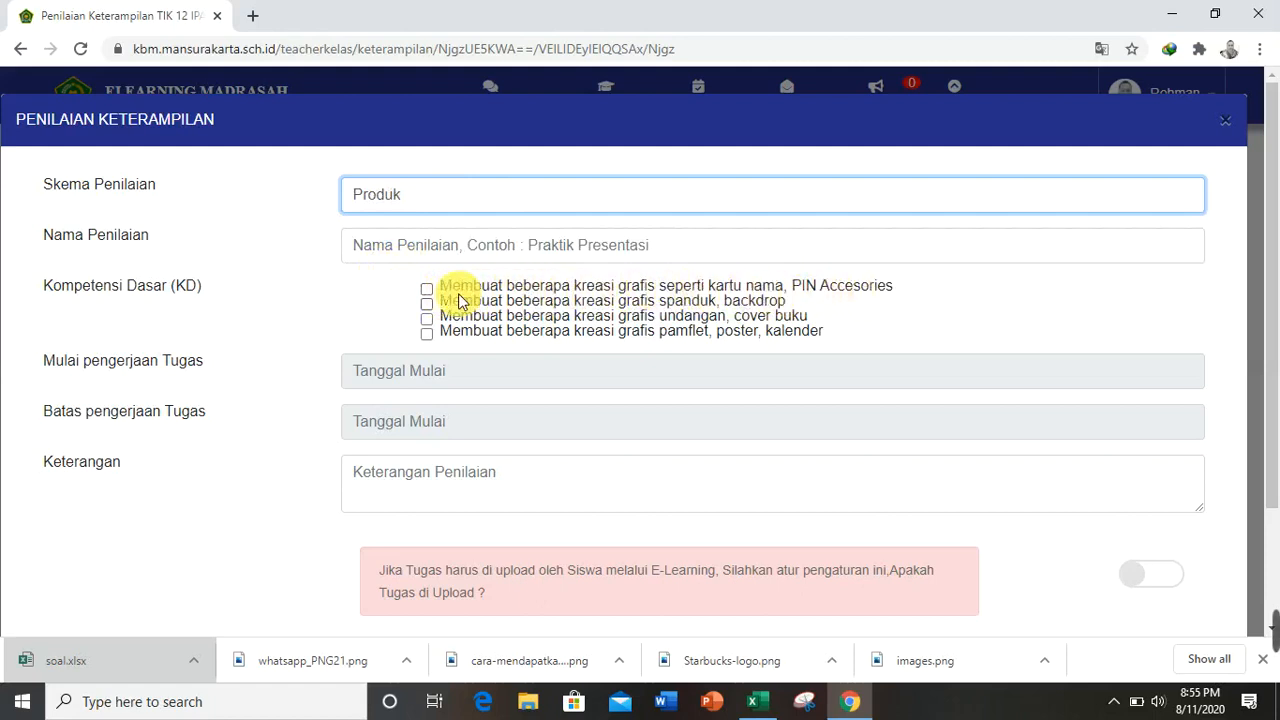
pyautogui.click(428, 291)
# - Set the skills assignment's start date to 2020-09-05 and its deadline date to 2020-09-12
pyautogui.scroll(-1, 420, 295)
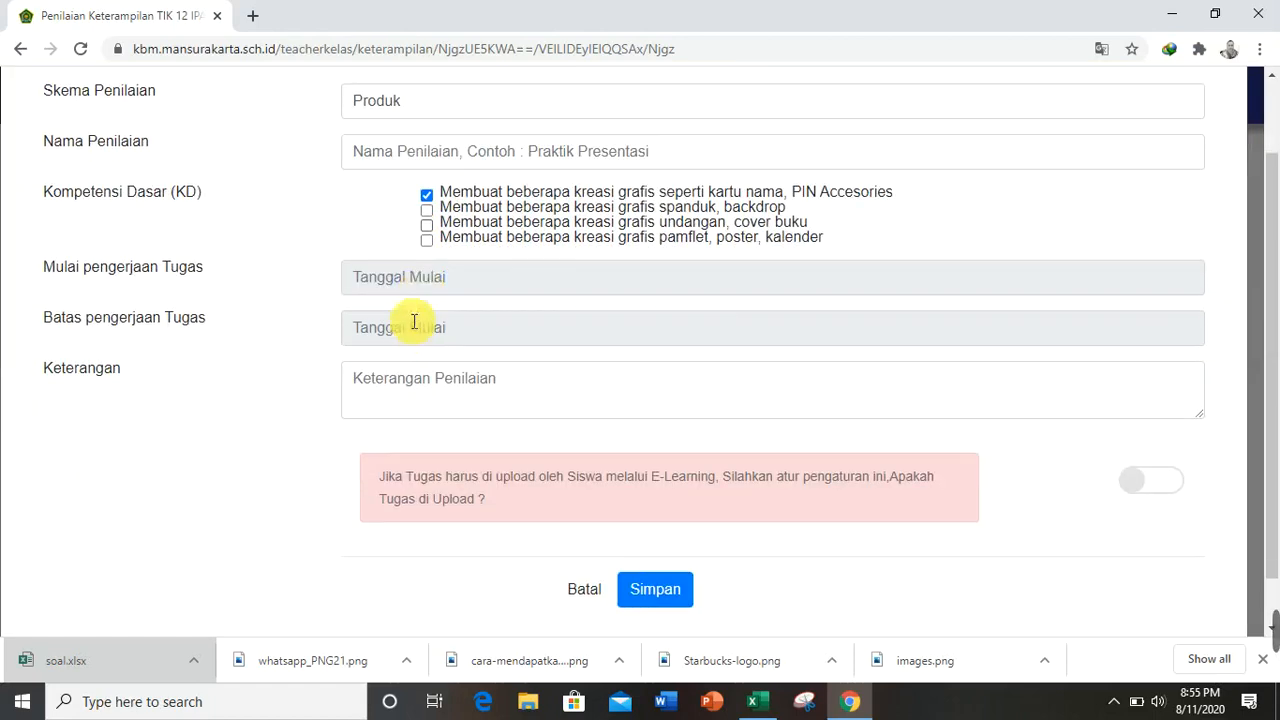
pyautogui.click(420, 288)
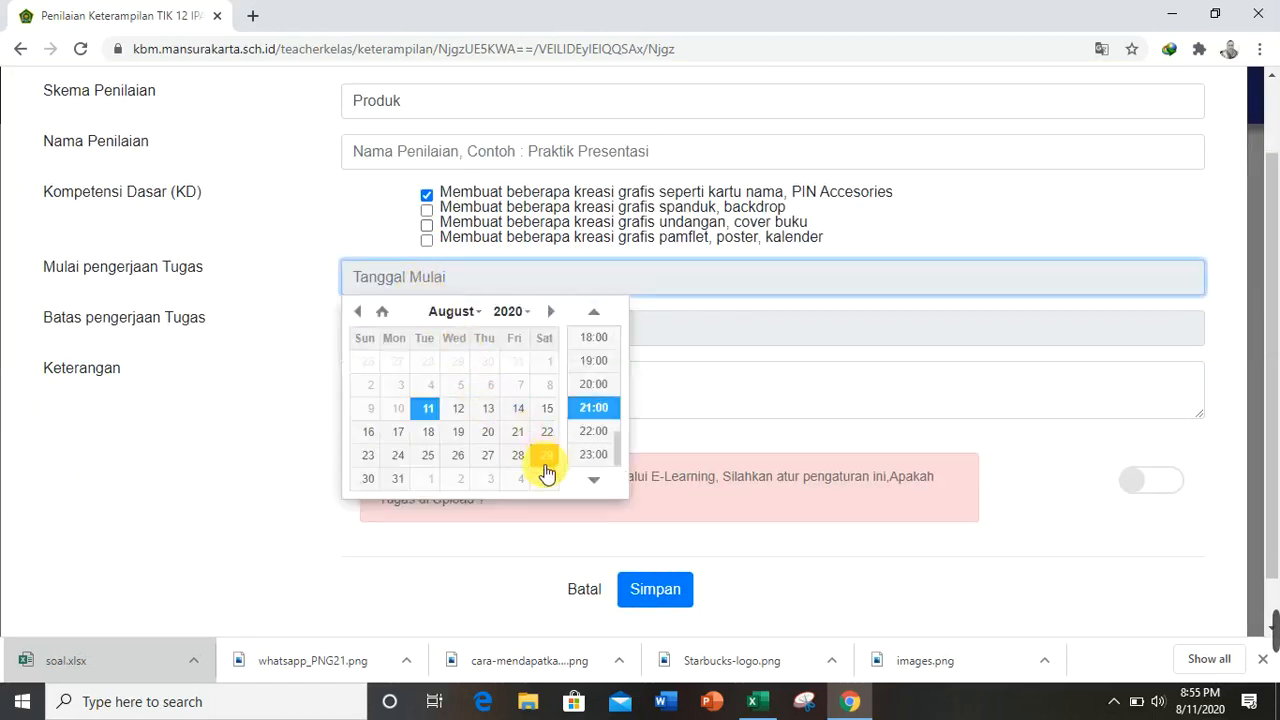
pyautogui.click(552, 312)
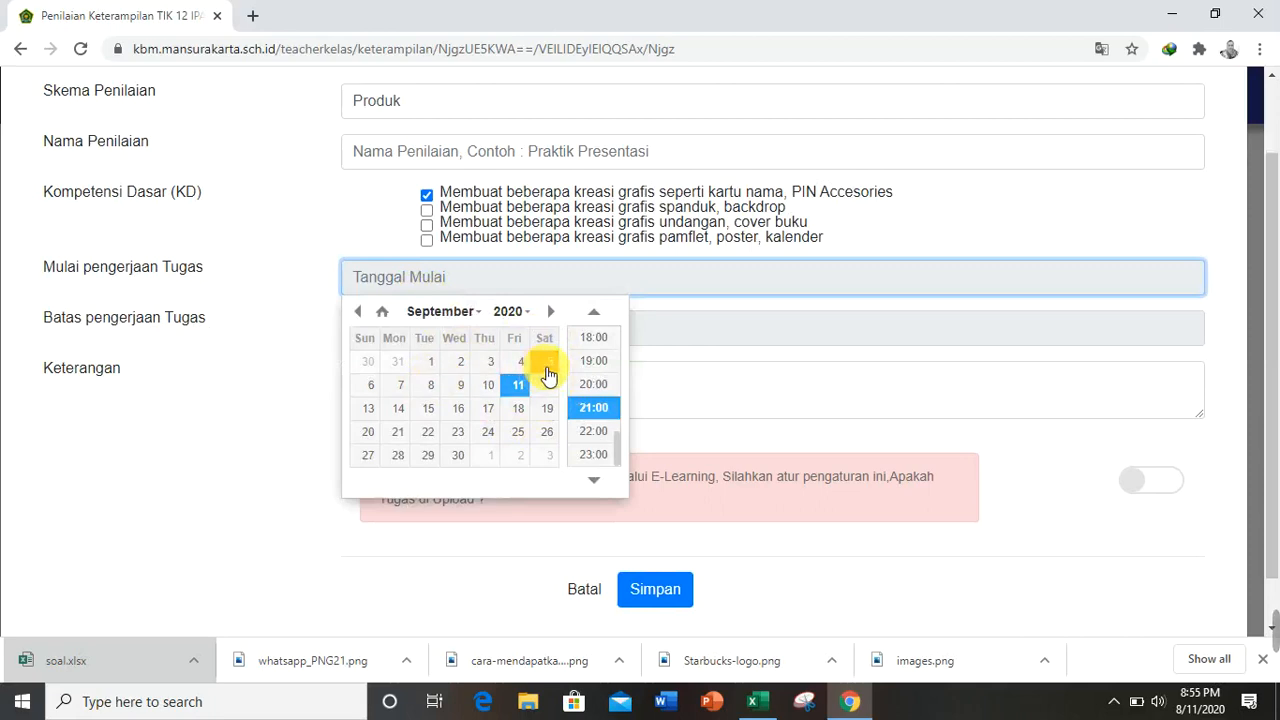
pyautogui.click(548, 362)
pyautogui.click(308, 265)
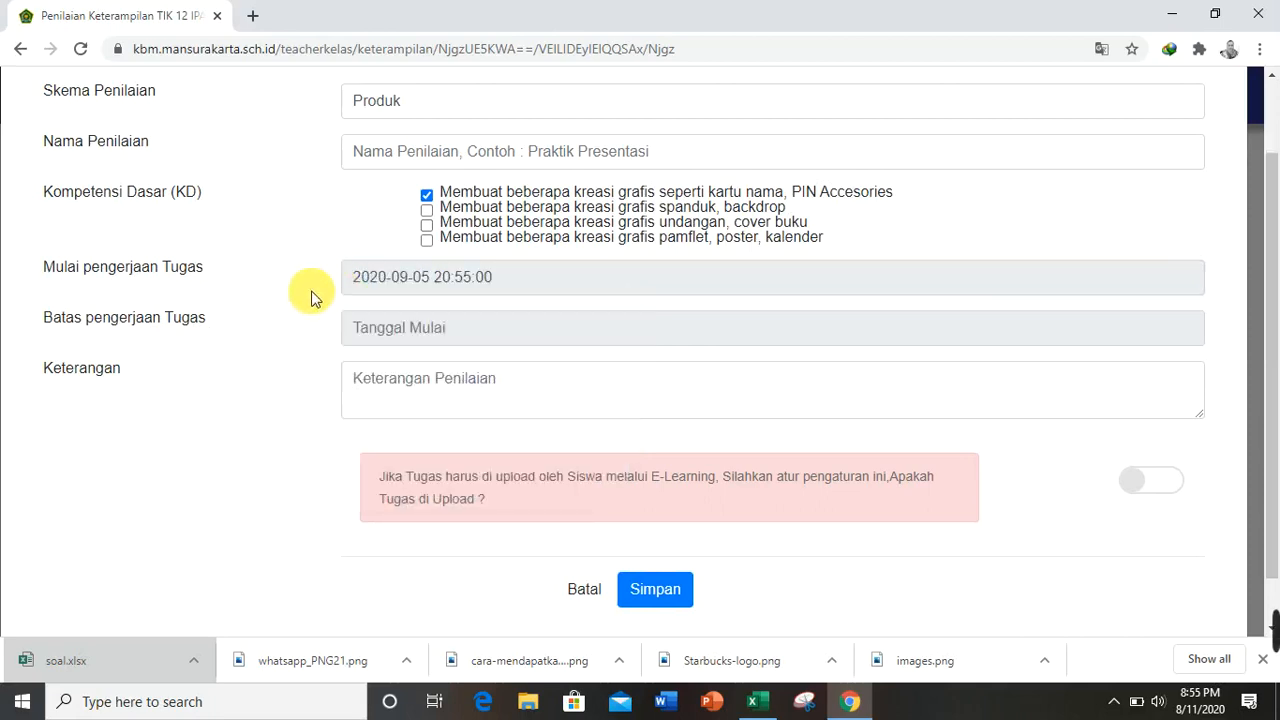
pyautogui.click(408, 327)
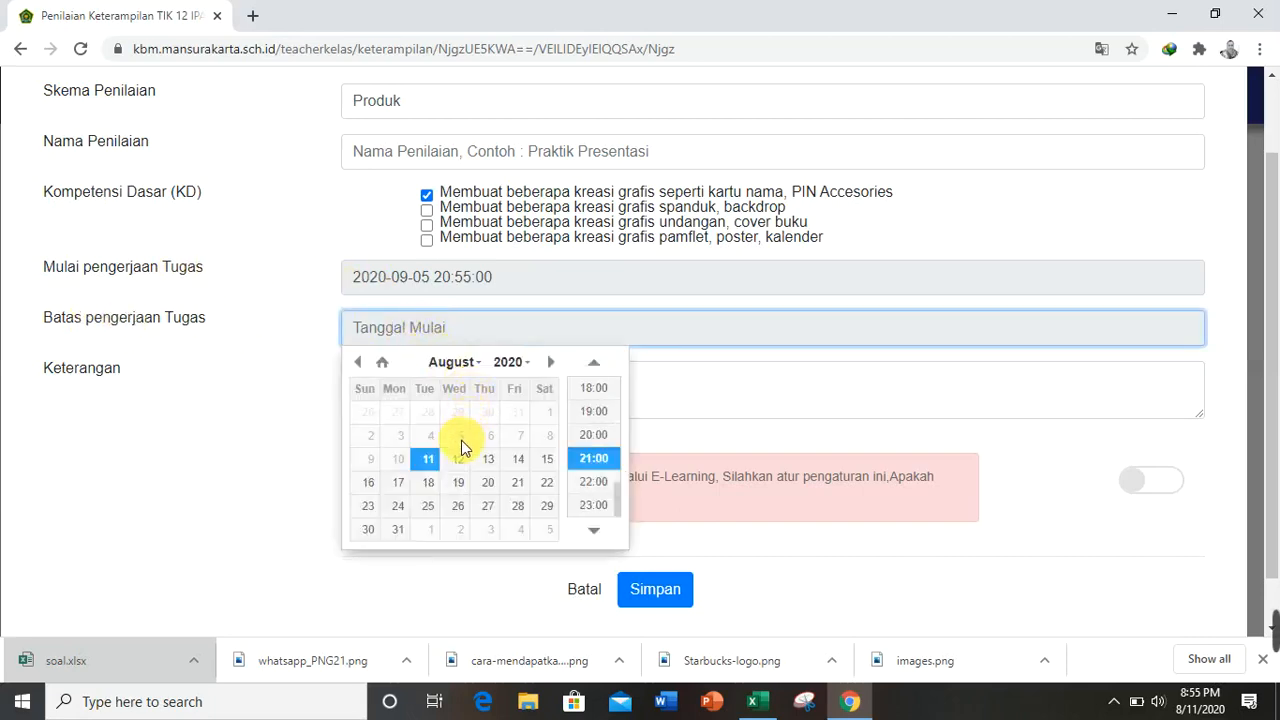
pyautogui.click(551, 362)
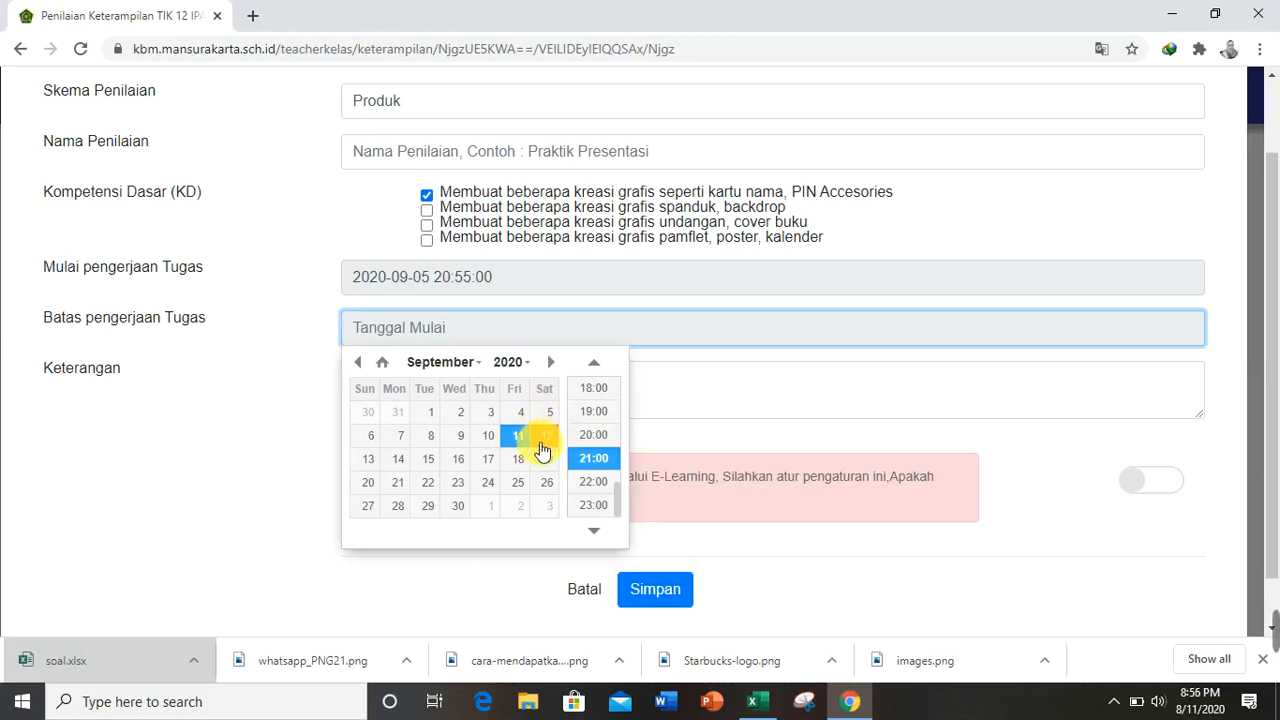
pyautogui.click(548, 443)
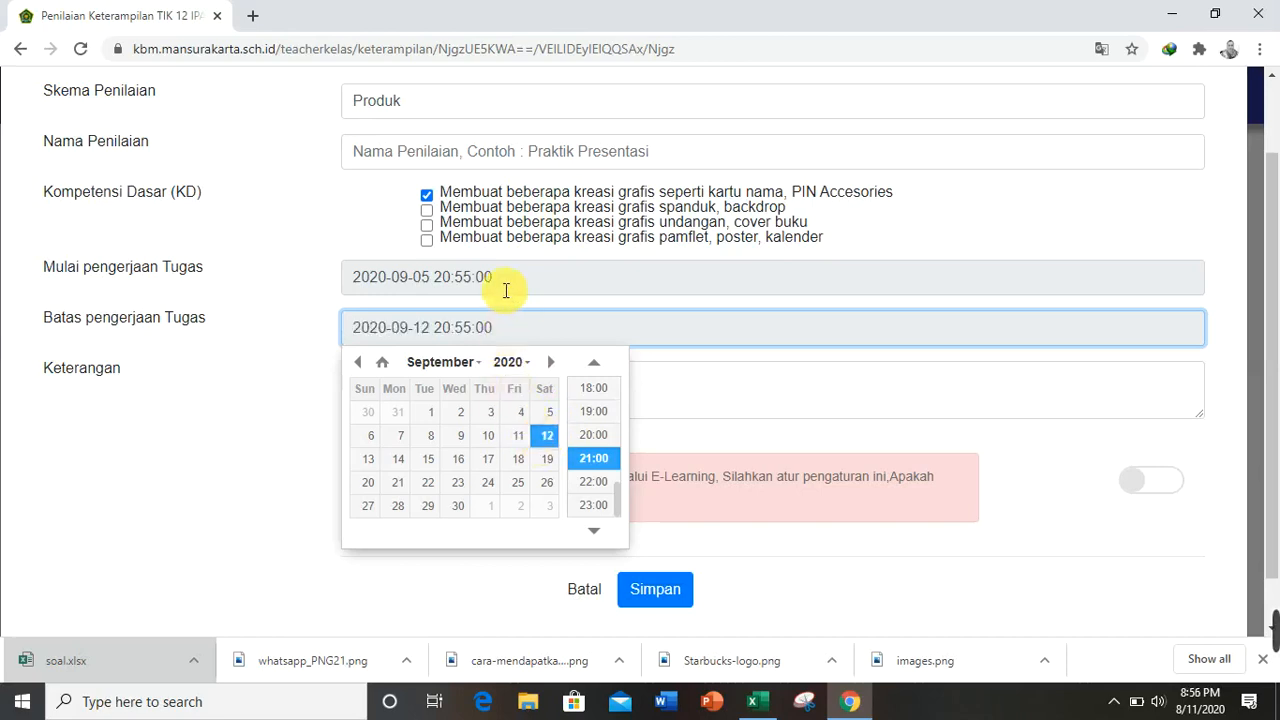
# - Set the start time of the skills assignment to 07:00 and its deadline time to 23:00
pyautogui.click(450, 280)
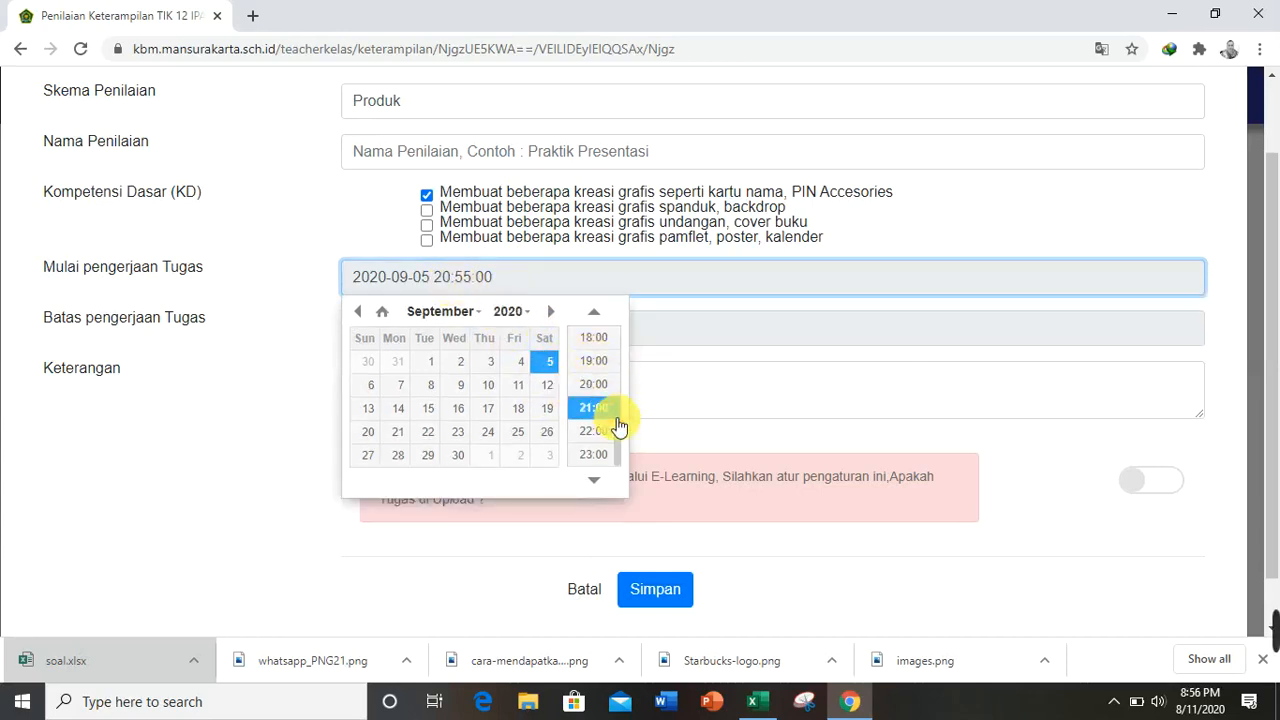
pyautogui.scroll(1, 620, 428)
pyautogui.scroll(2, 620, 428)
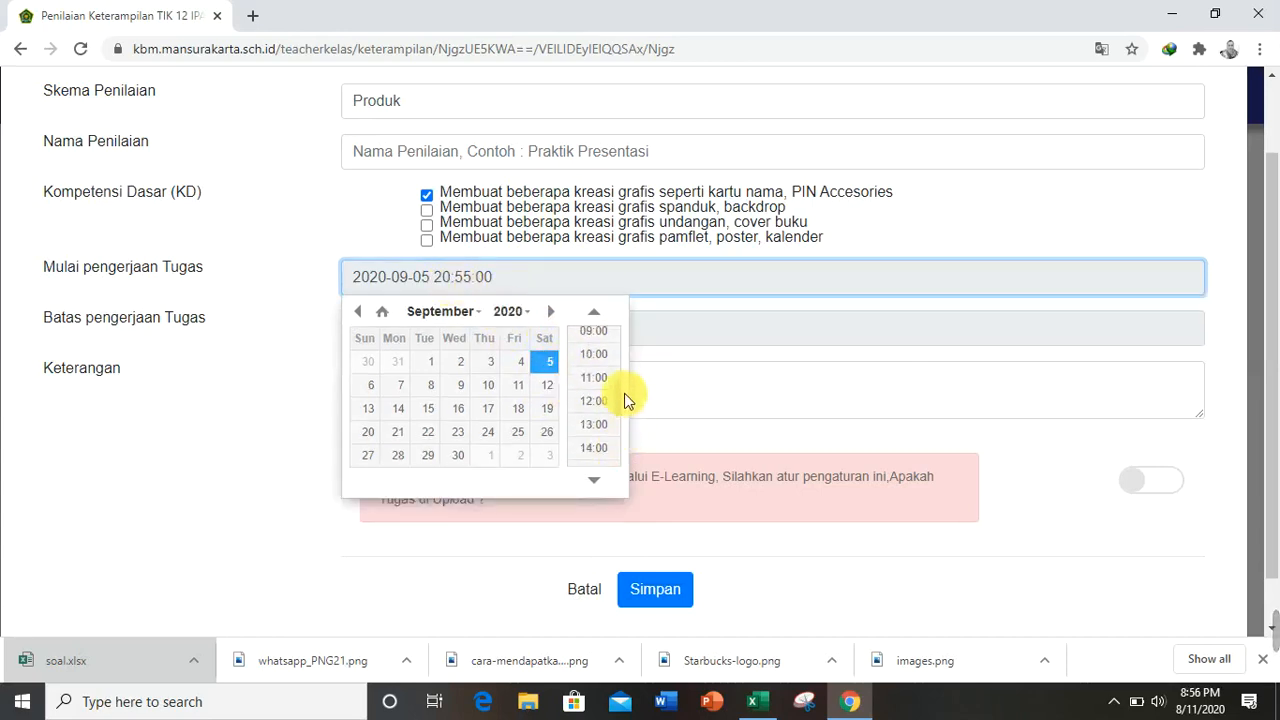
pyautogui.scroll(1, 624, 386)
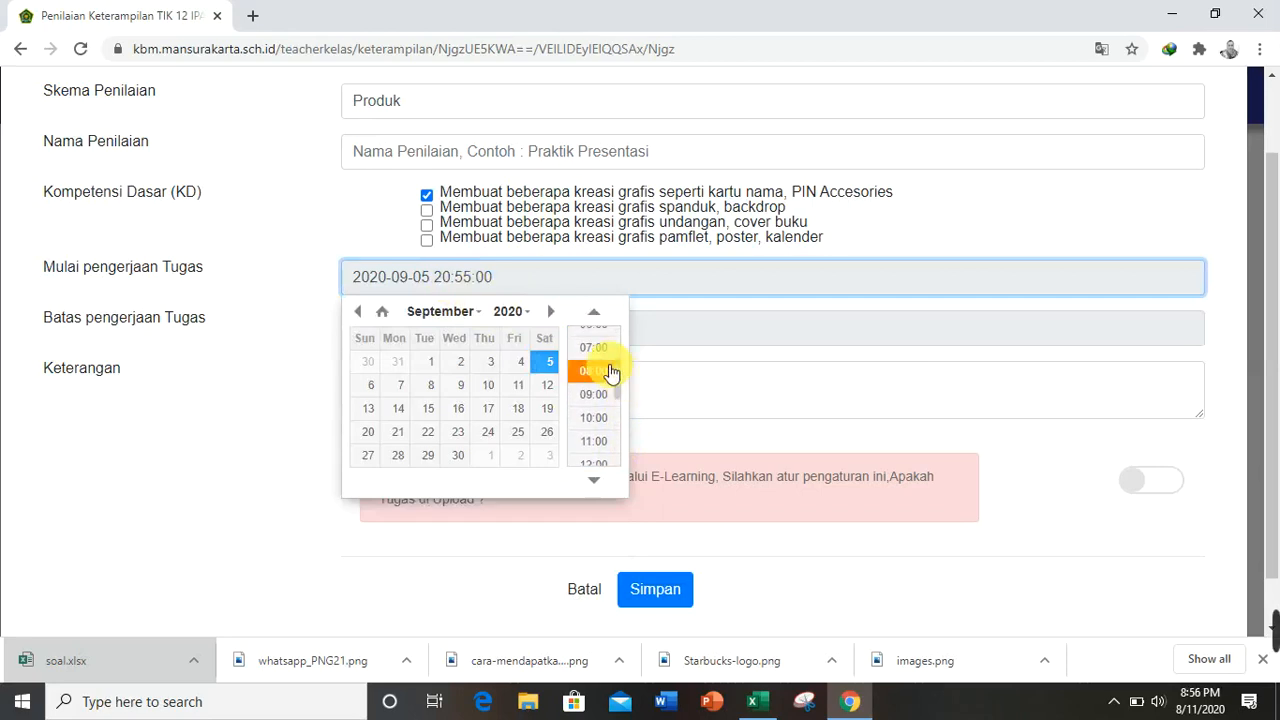
pyautogui.click(599, 351)
pyautogui.click(486, 331)
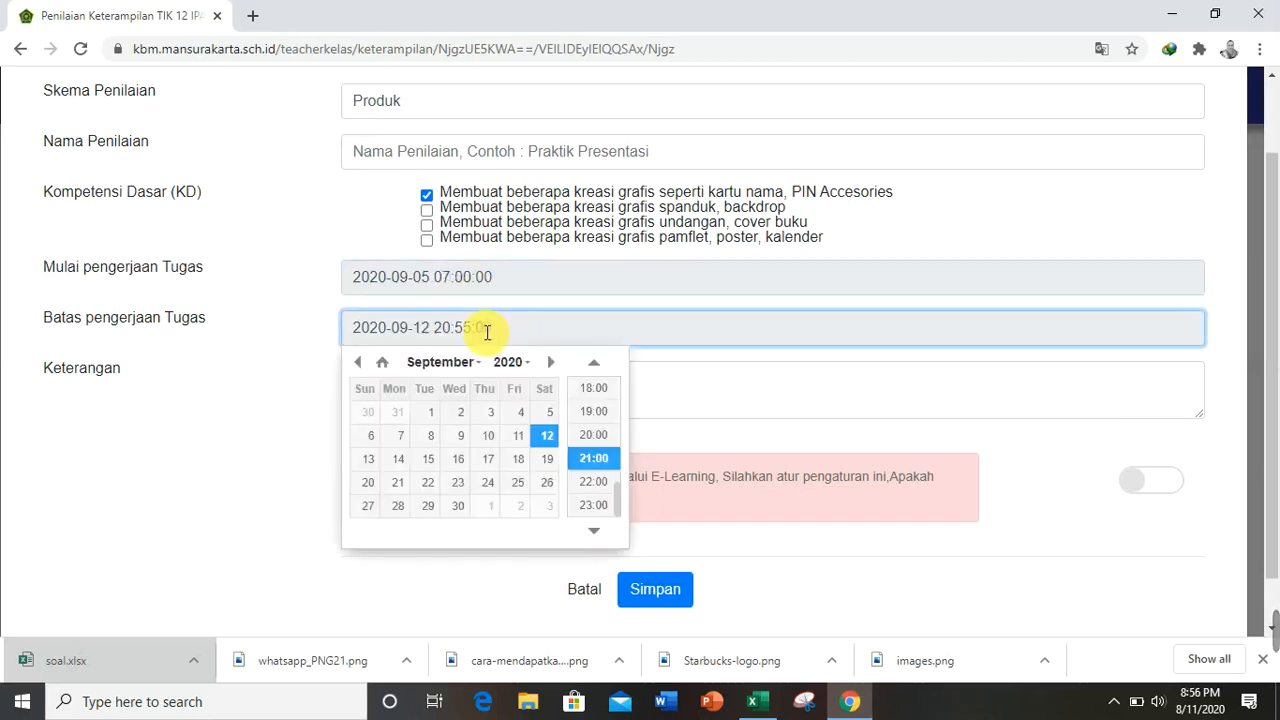
pyautogui.click(596, 506)
# - Enter the assessment description "digunakan untuk penilaian harian" and enable student upload of the assignment
pyautogui.click(407, 378)
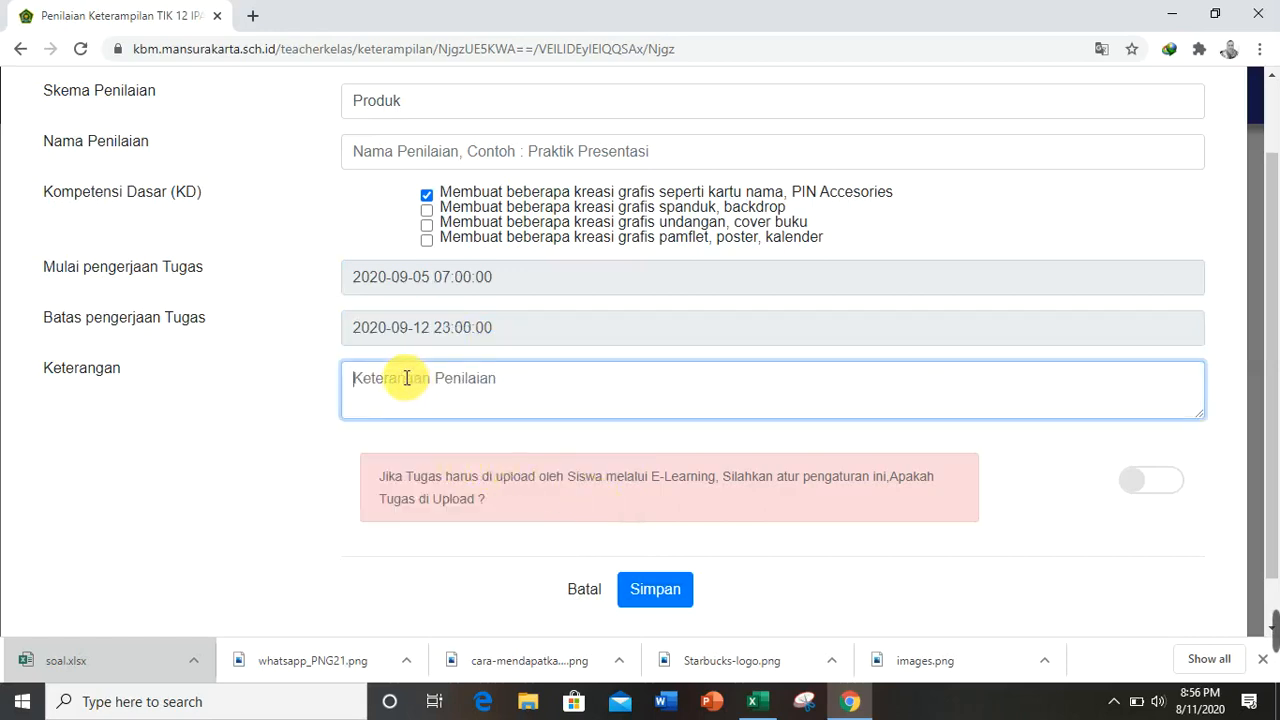
pyautogui.write('d')
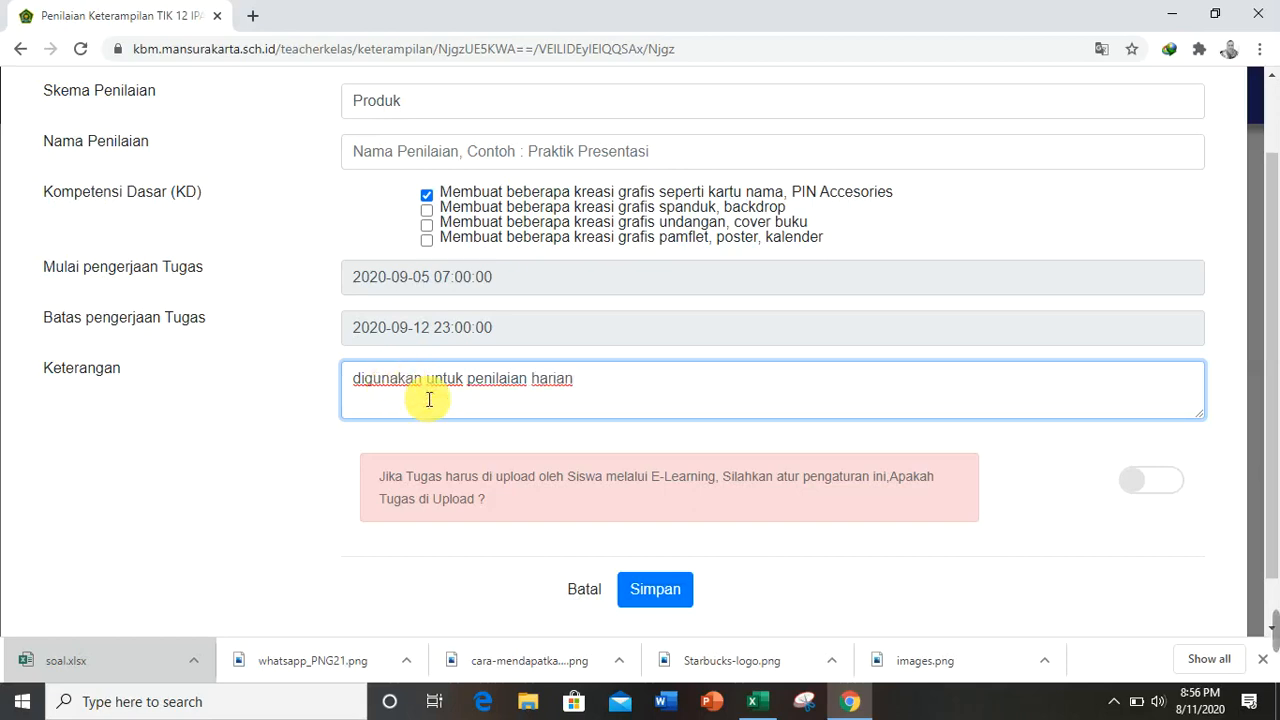
pyautogui.scroll(-1, 560, 405)
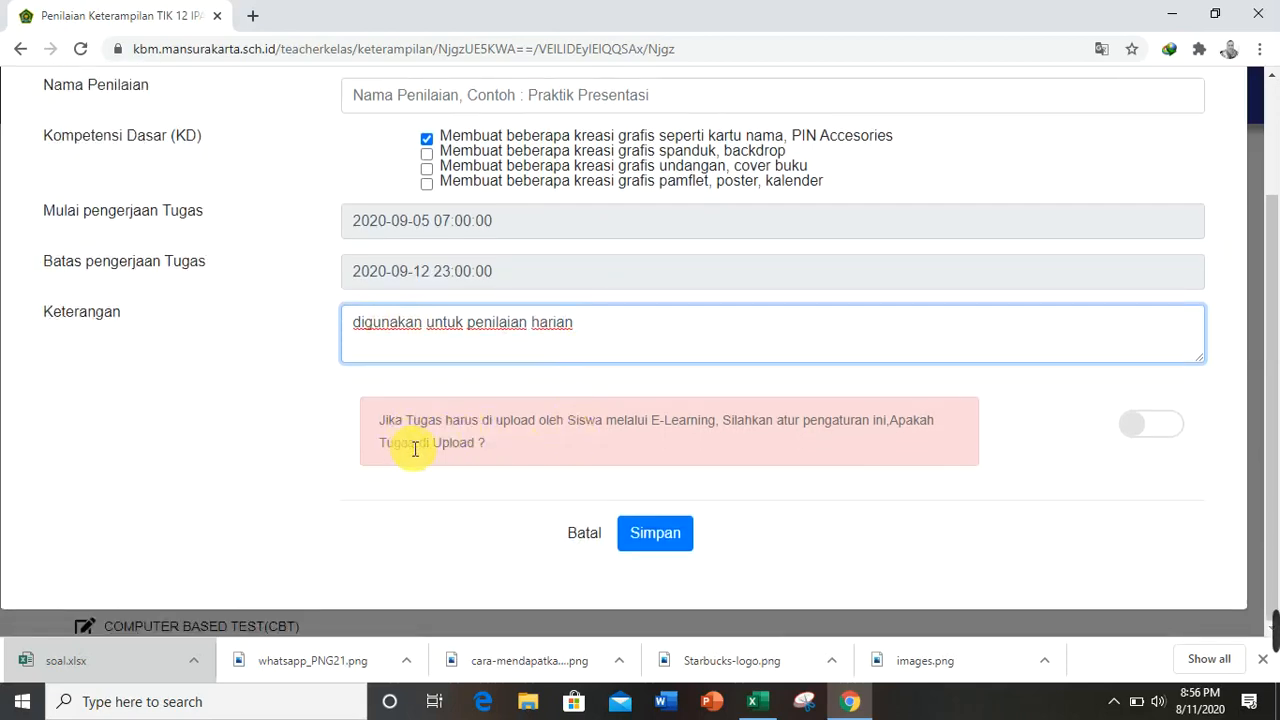
pyautogui.click(1160, 428)
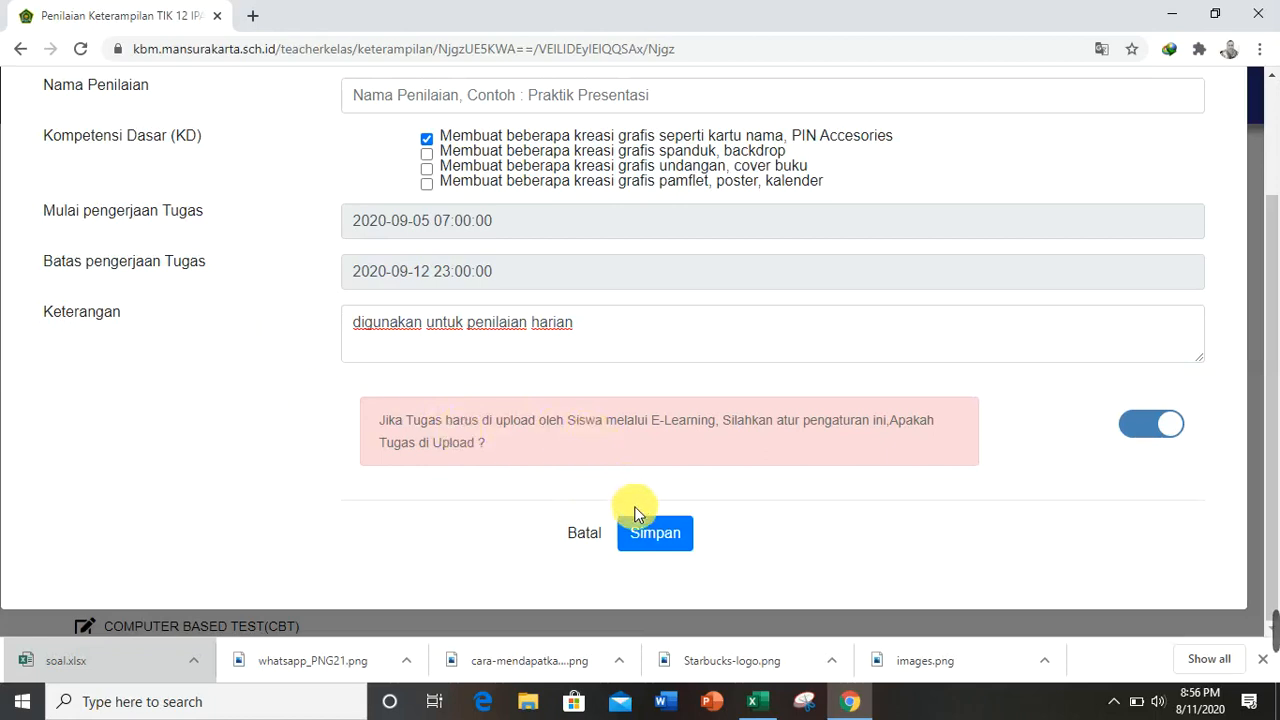
# - Name the skills assessment "digunakan untuk penilaian harian" and save it
pyautogui.click(654, 532)
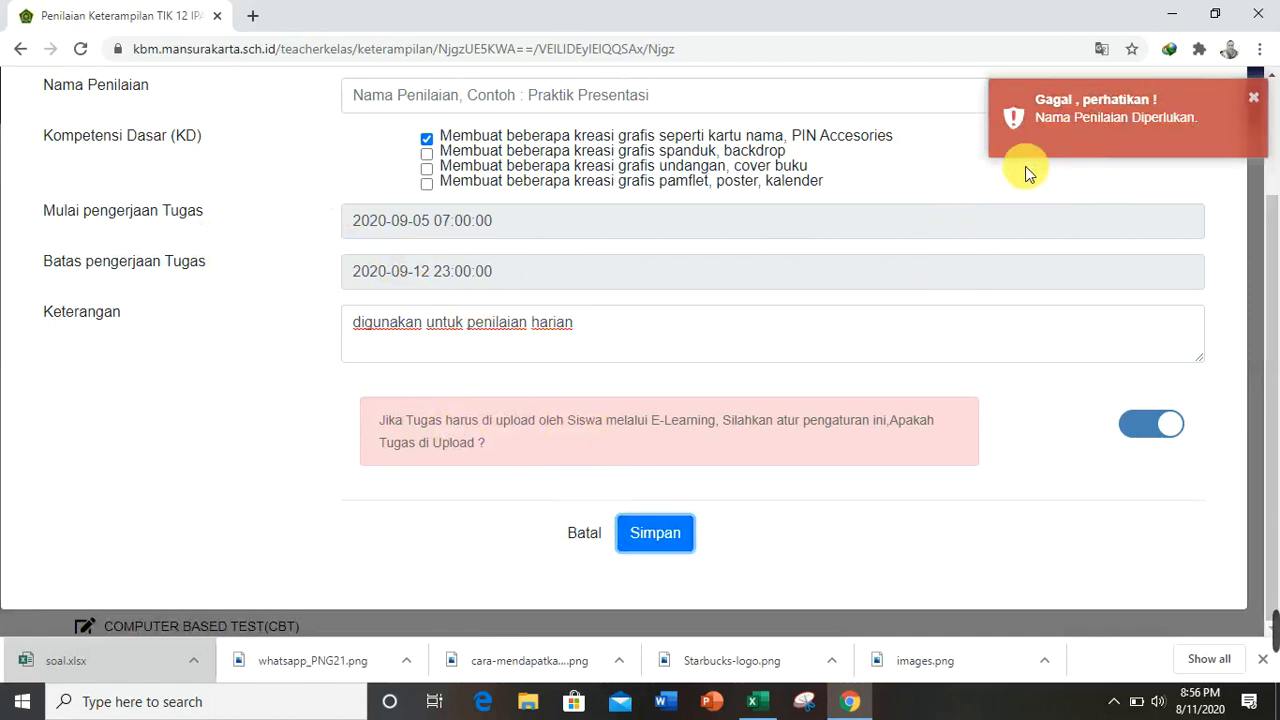
pyautogui.scroll(2, 714, 266)
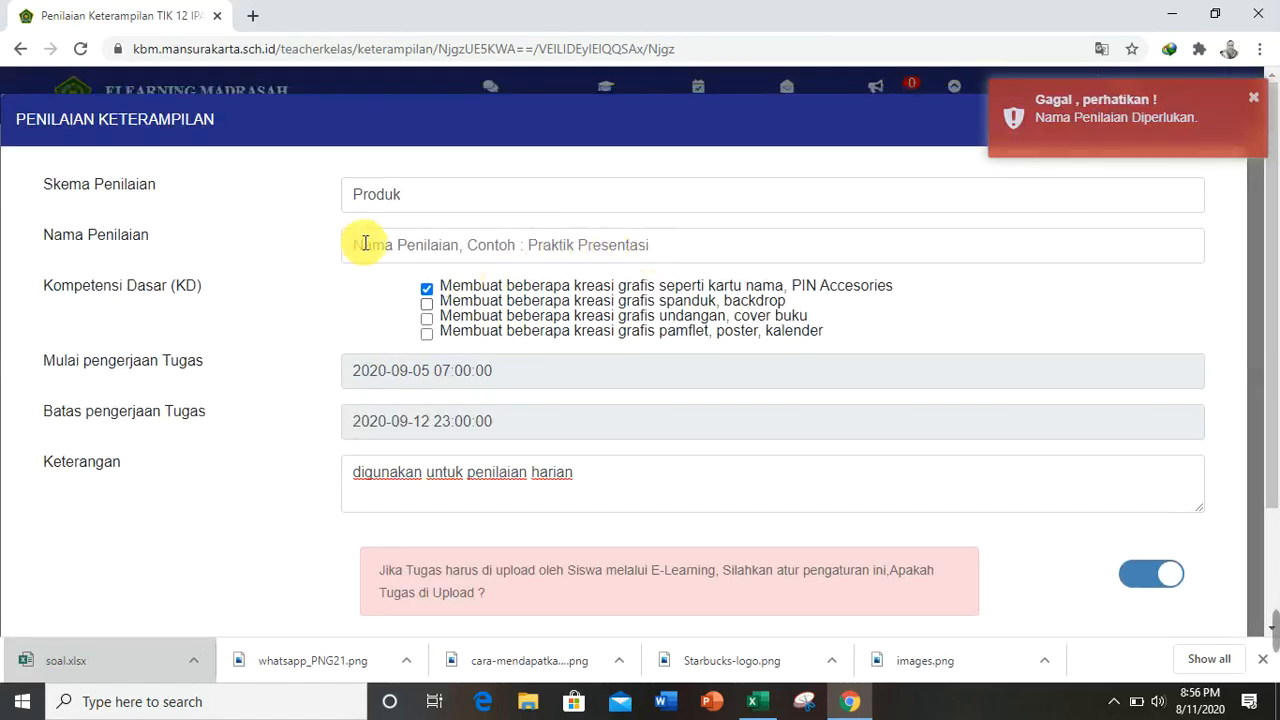
pyautogui.click(367, 244)
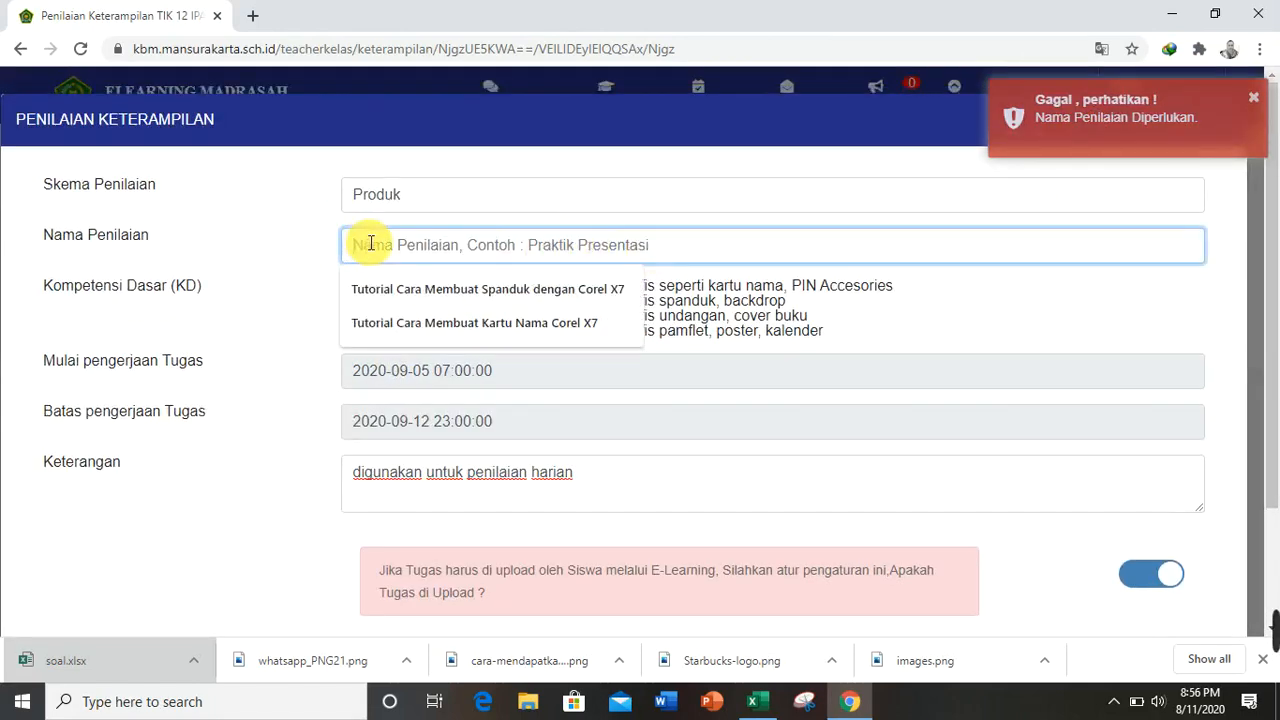
pyautogui.write('digunakan untuk')
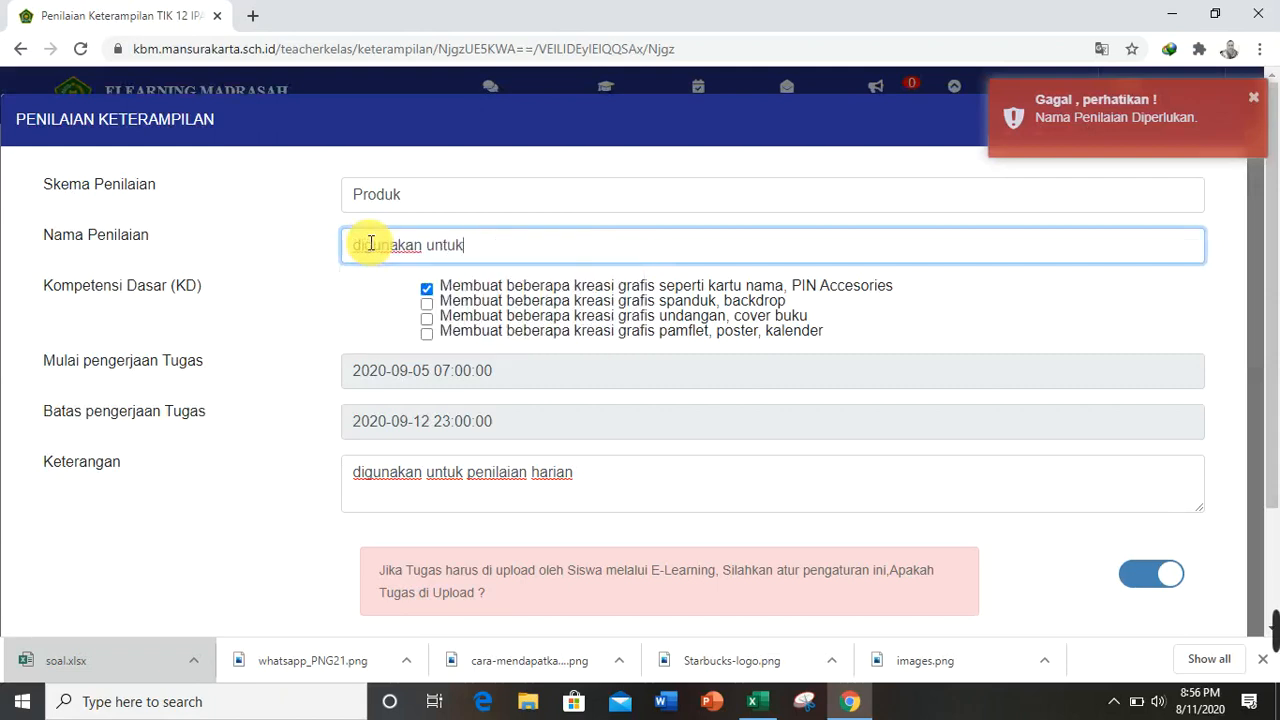
pyautogui.write(' penilaian harian')
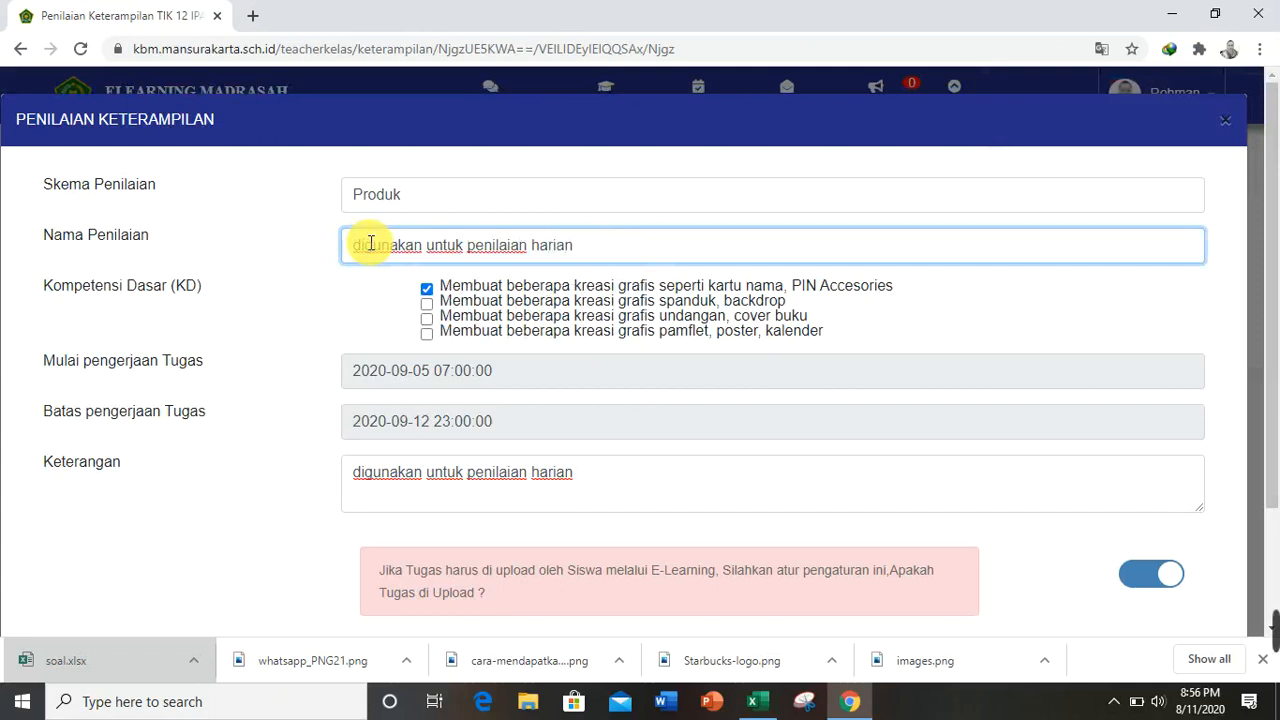
pyautogui.scroll(-3, 794, 409)
pyautogui.click(660, 535)
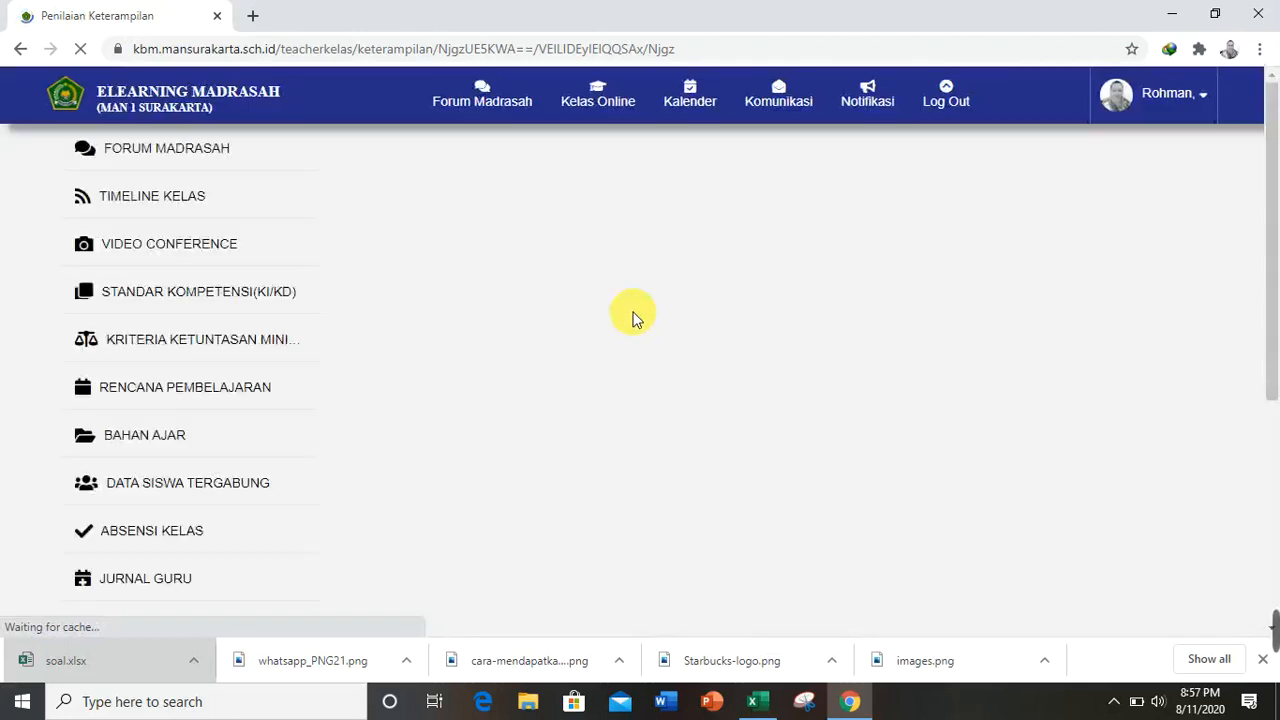
# - Review the saved entries in the Computer Based Test, Penilaian Pengetahuan (KI3) and Penilaian Keterampilan (KI4) lists of the class
pyautogui.scroll(-1, 445, 428)
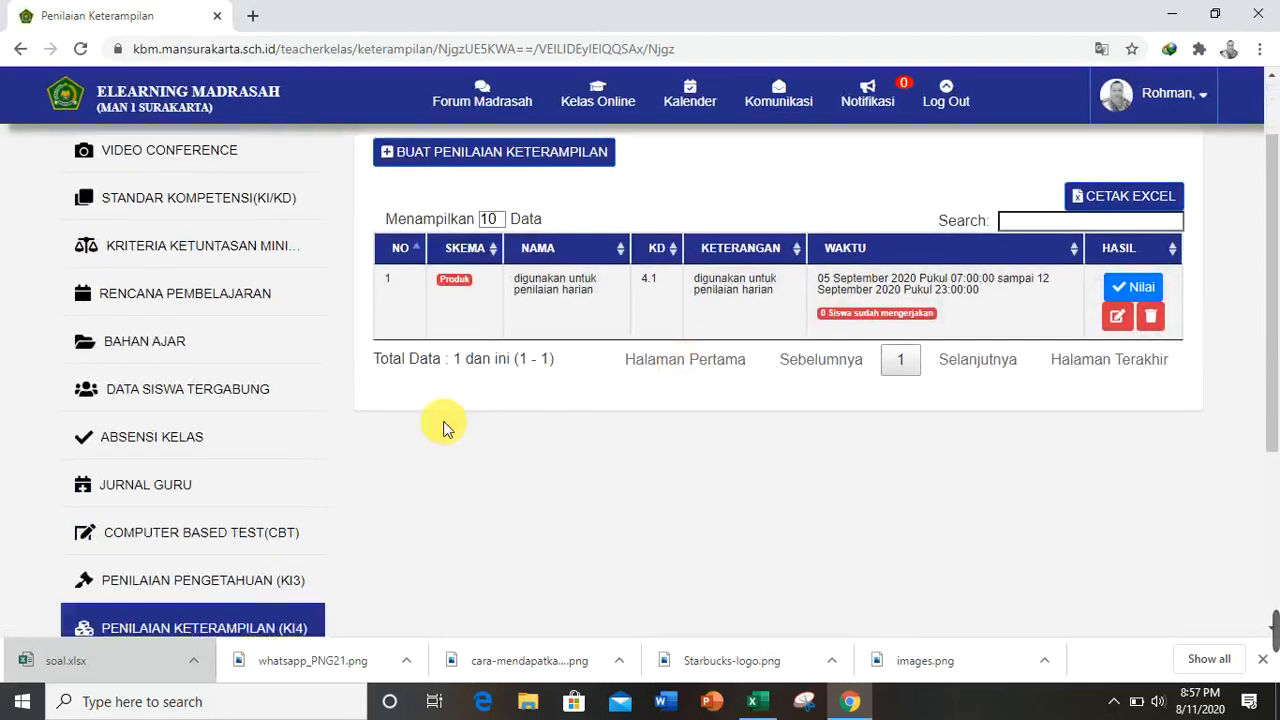
pyautogui.scroll(1, 437, 420)
pyautogui.scroll(-1, 436, 419)
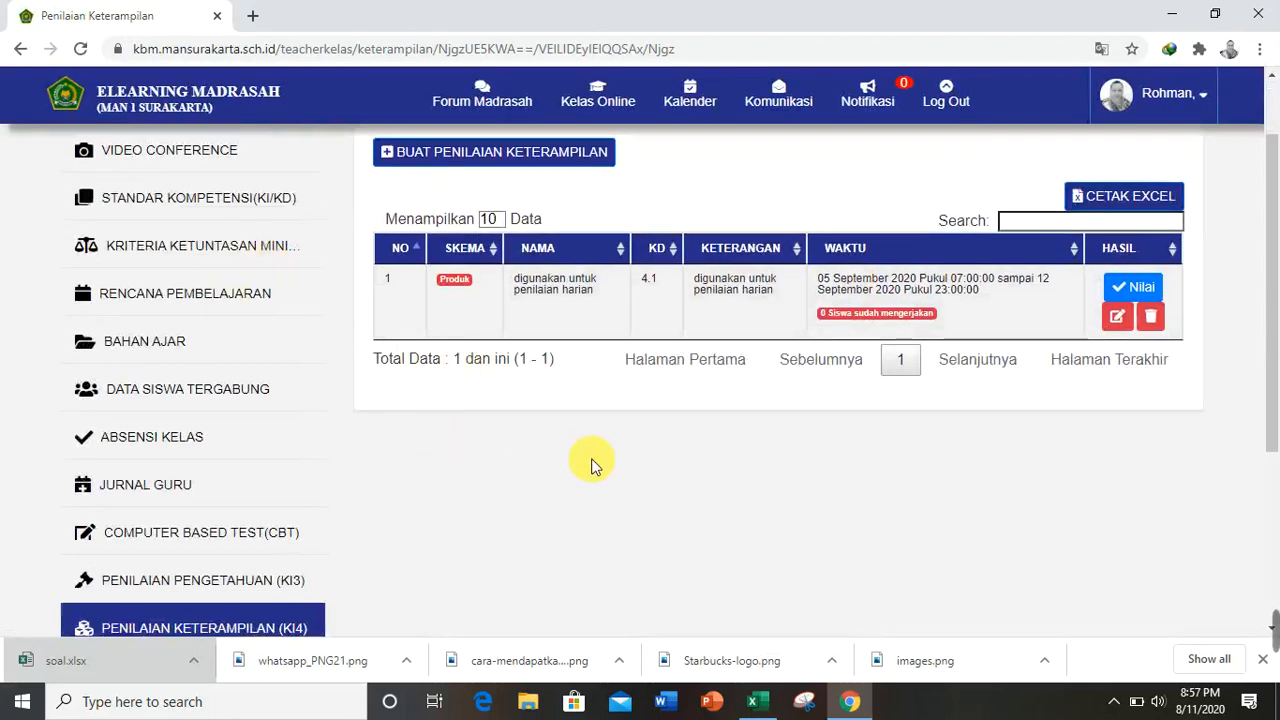
pyautogui.scroll(-2, 280, 422)
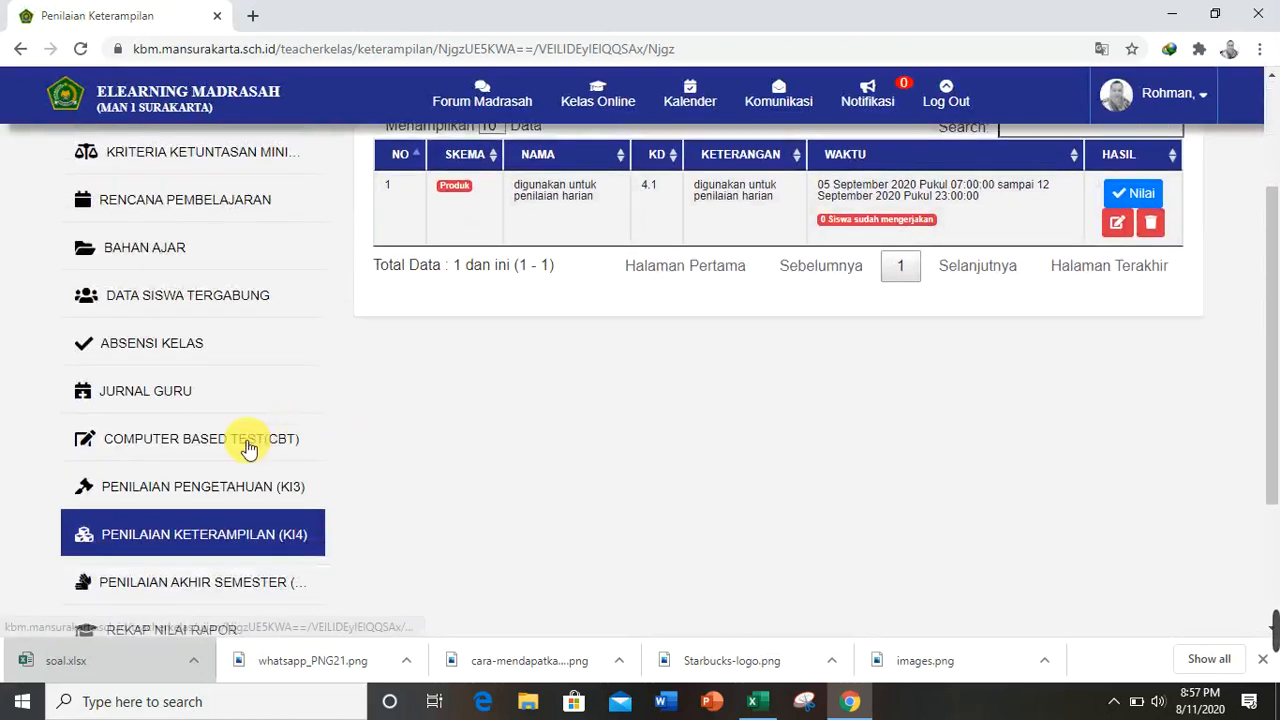
pyautogui.click(249, 441)
pyautogui.scroll(-2, 407, 443)
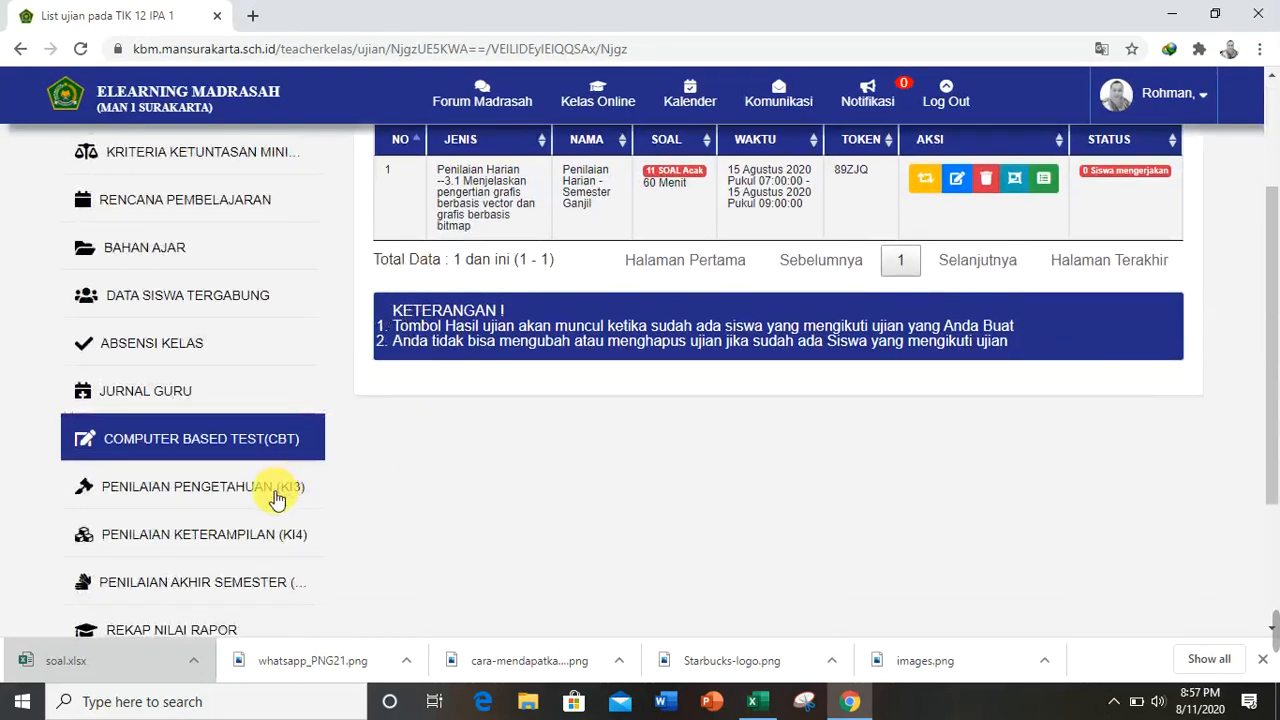
pyautogui.click(308, 492)
pyautogui.scroll(-4, 566, 466)
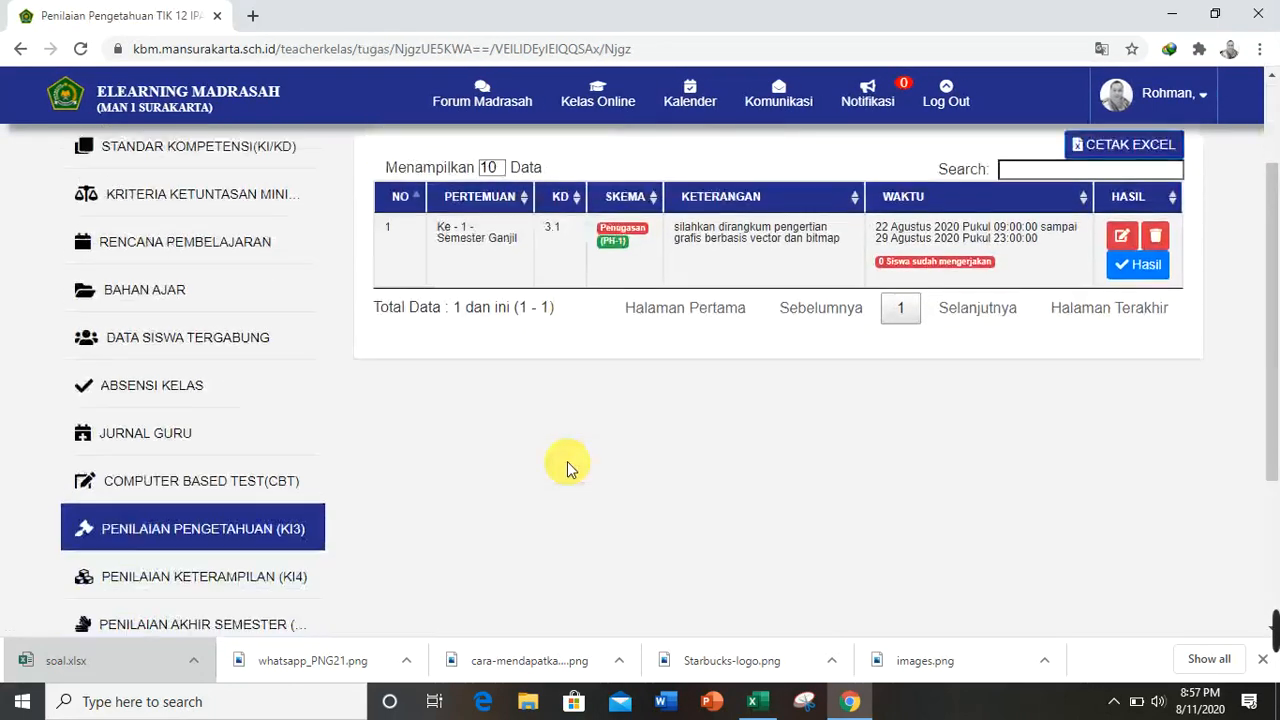
pyautogui.click(260, 540)
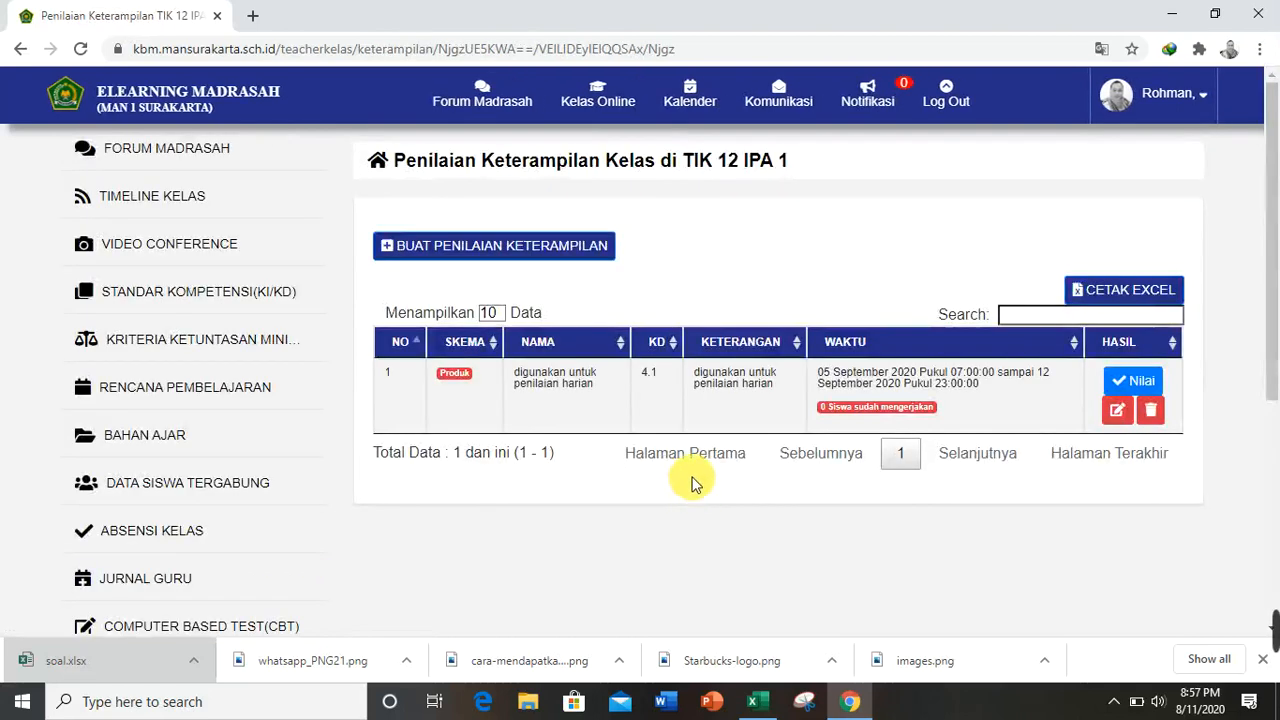
pyautogui.scroll(-1, 695, 482)
pyautogui.scroll(-1, 600, 495)
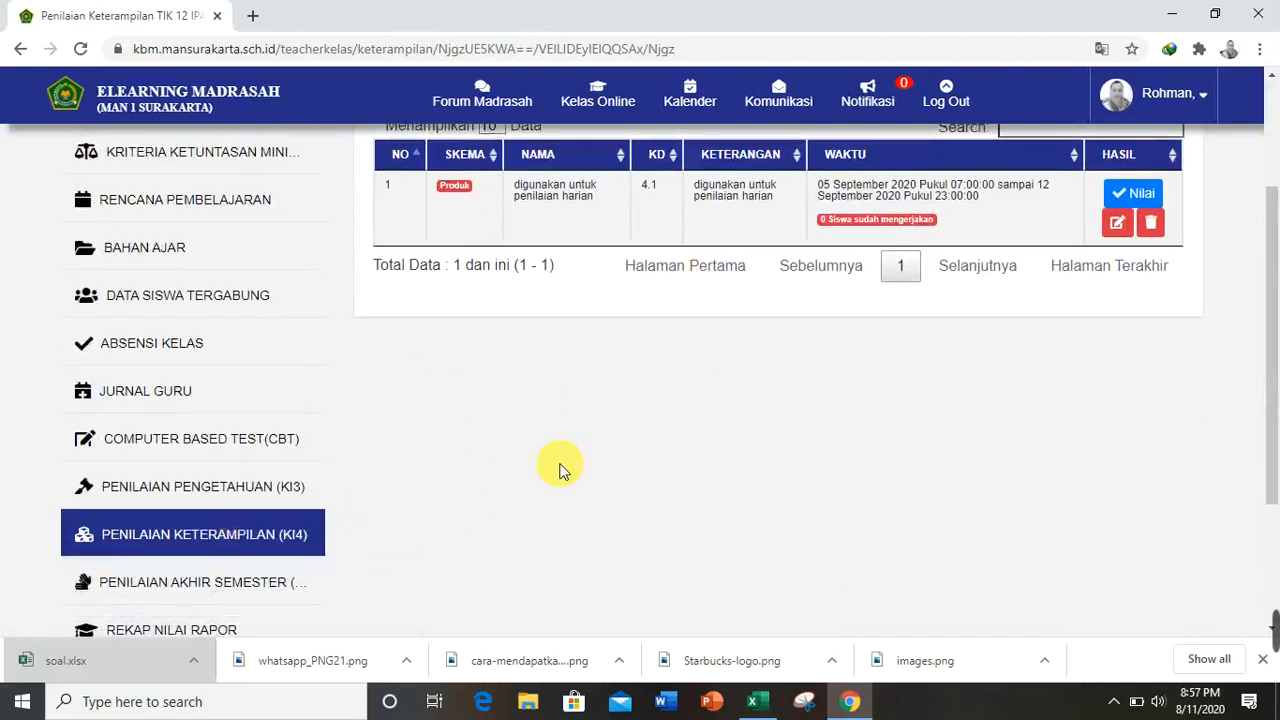
pyautogui.scroll(-1, 560, 468)
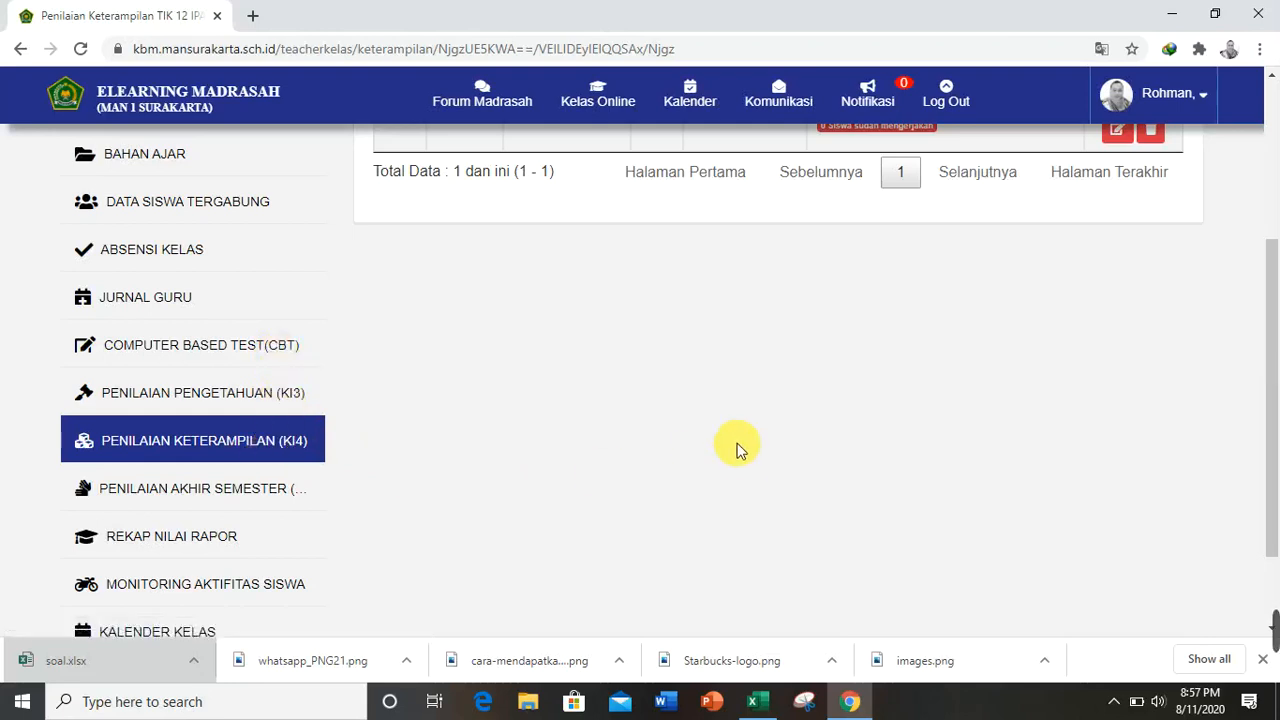
pyautogui.scroll(2, 743, 459)
pyautogui.scroll(1, 700, 514)
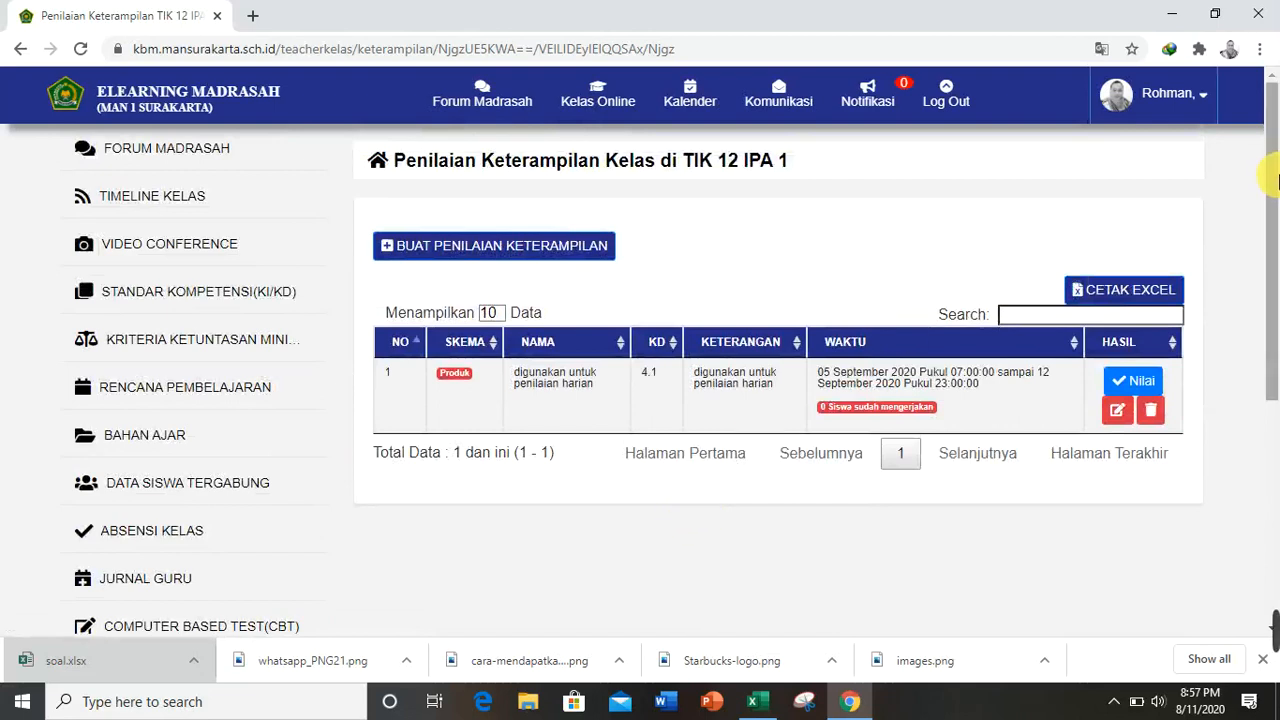
pyautogui.moveTo(1275, 636)
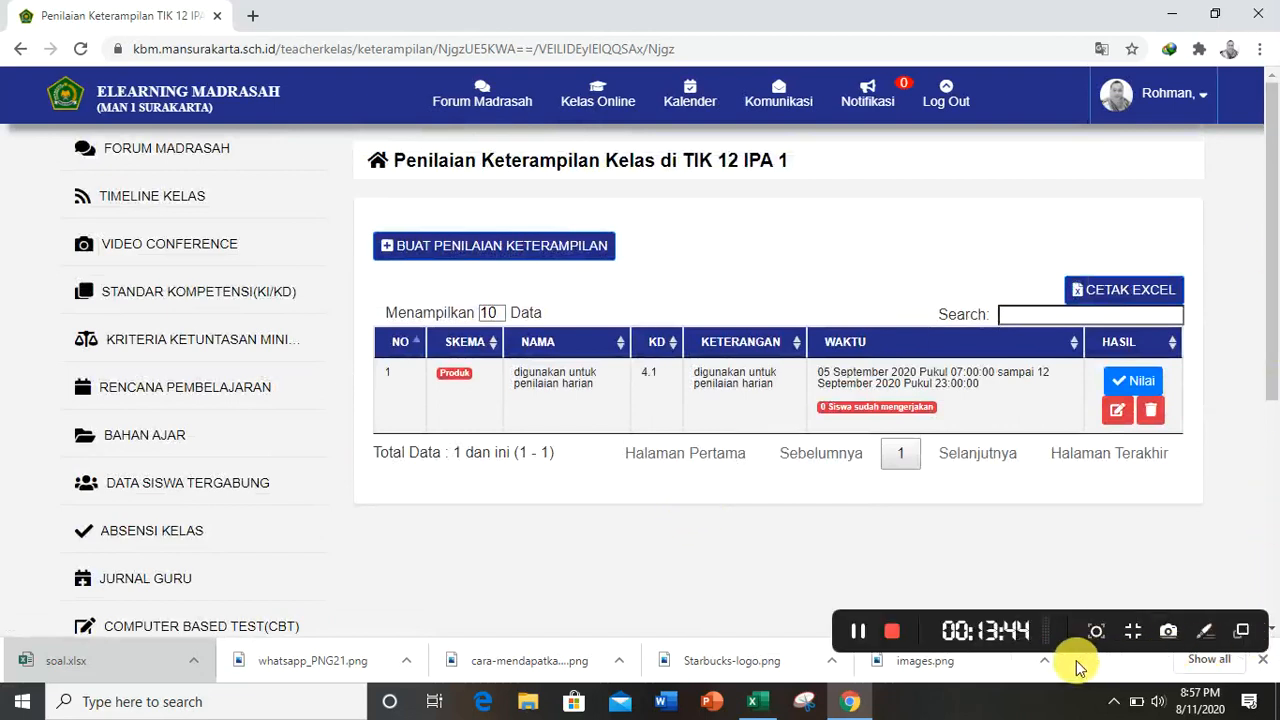